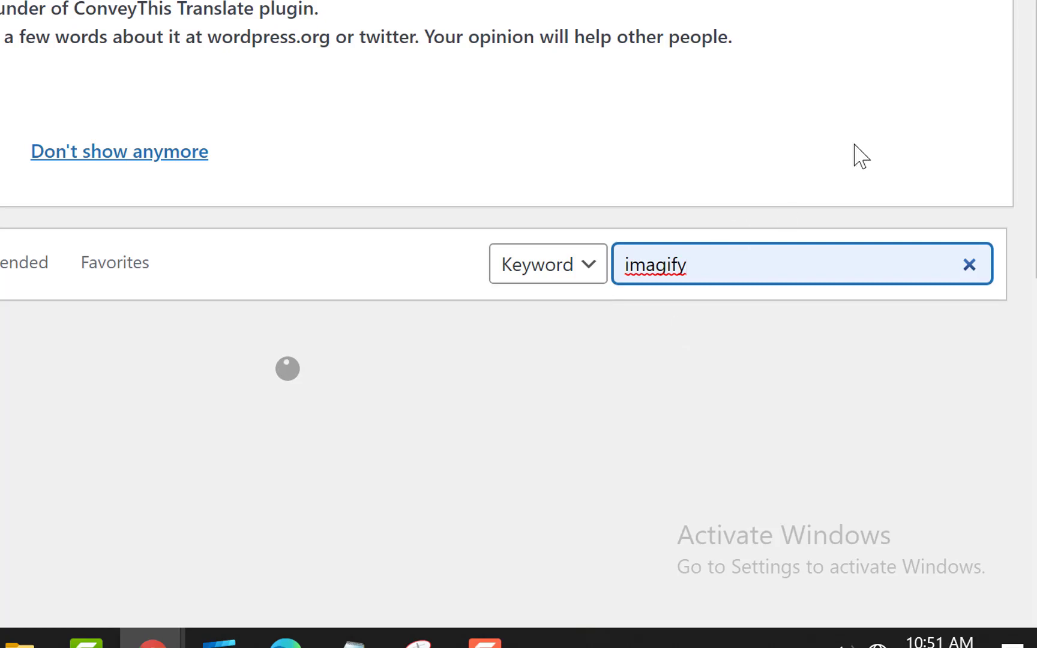
Review the Imagify entry in the plugin search results and view the TinyJPG compression site before returning to Add Plugins
left_click_drag(1036, 54, 1036, 212)
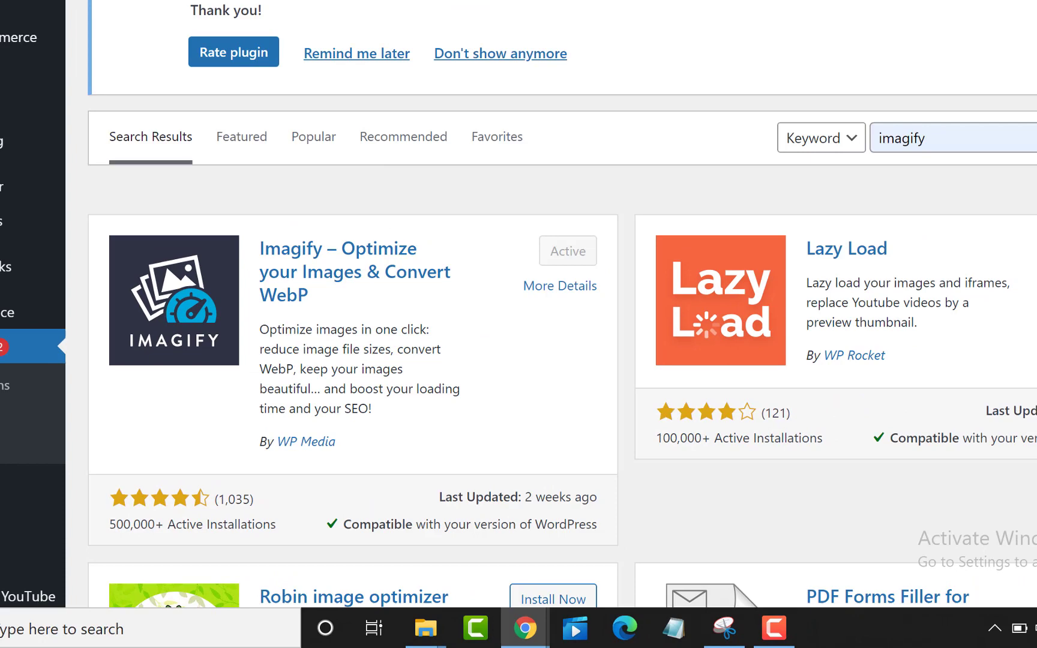
left_click(543, 13)
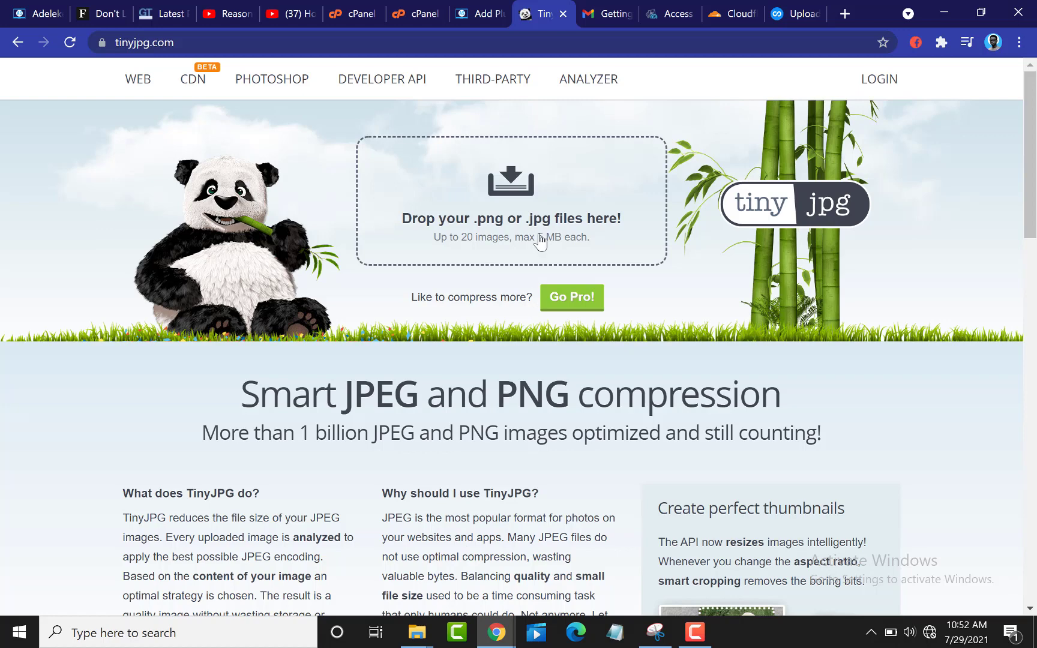
left_click(464, 10)
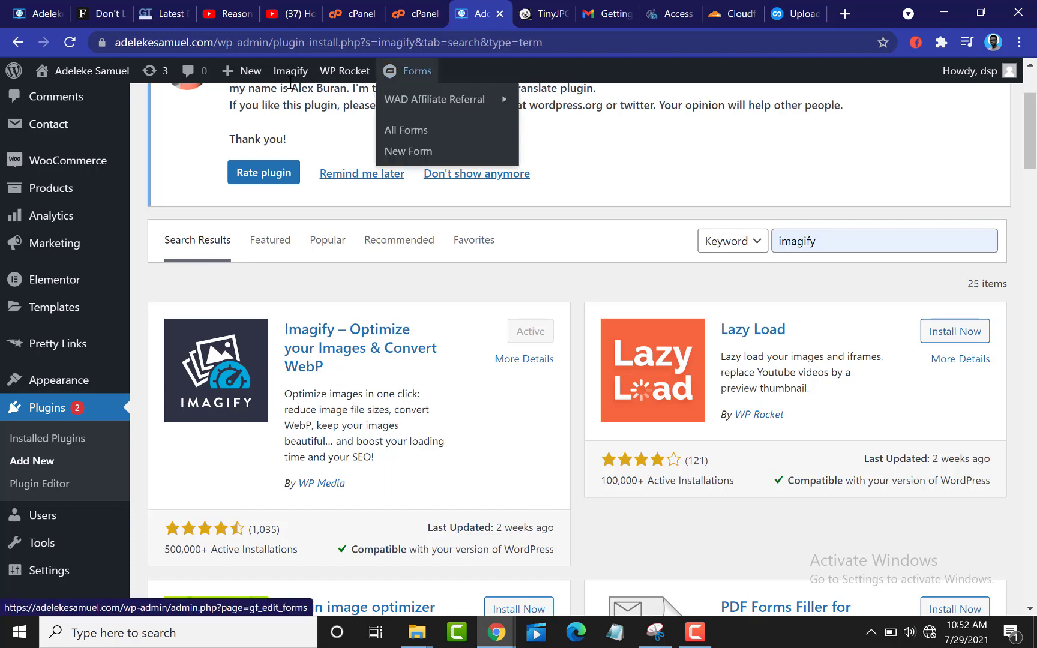
Open the Imagify plugin's settings page in the WordPress admin
mouse_move(288, 75)
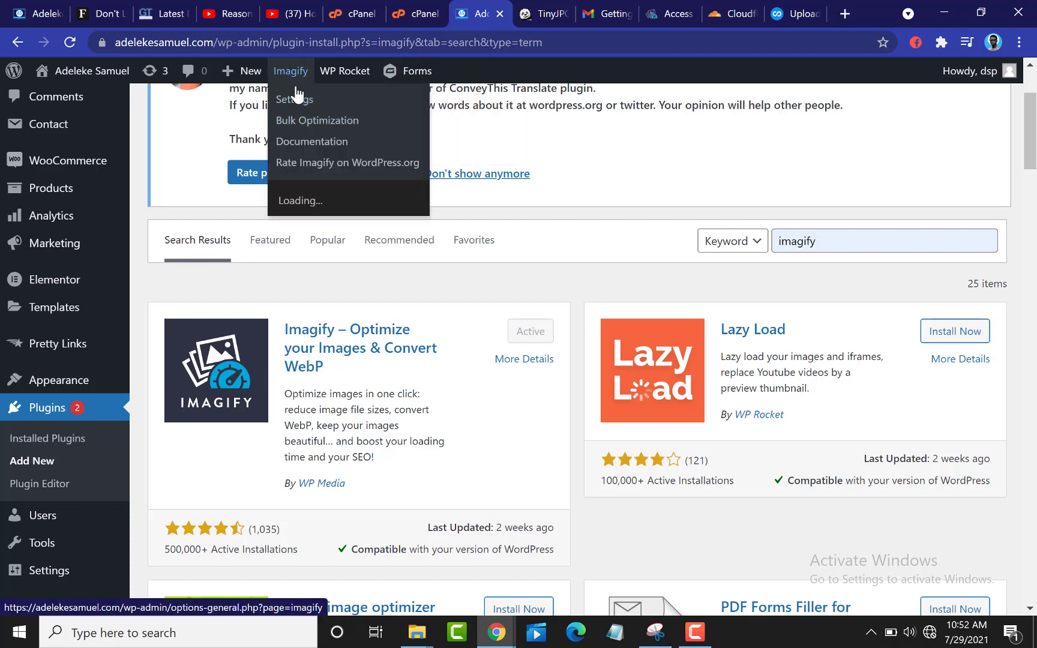
mouse_move(84, 295)
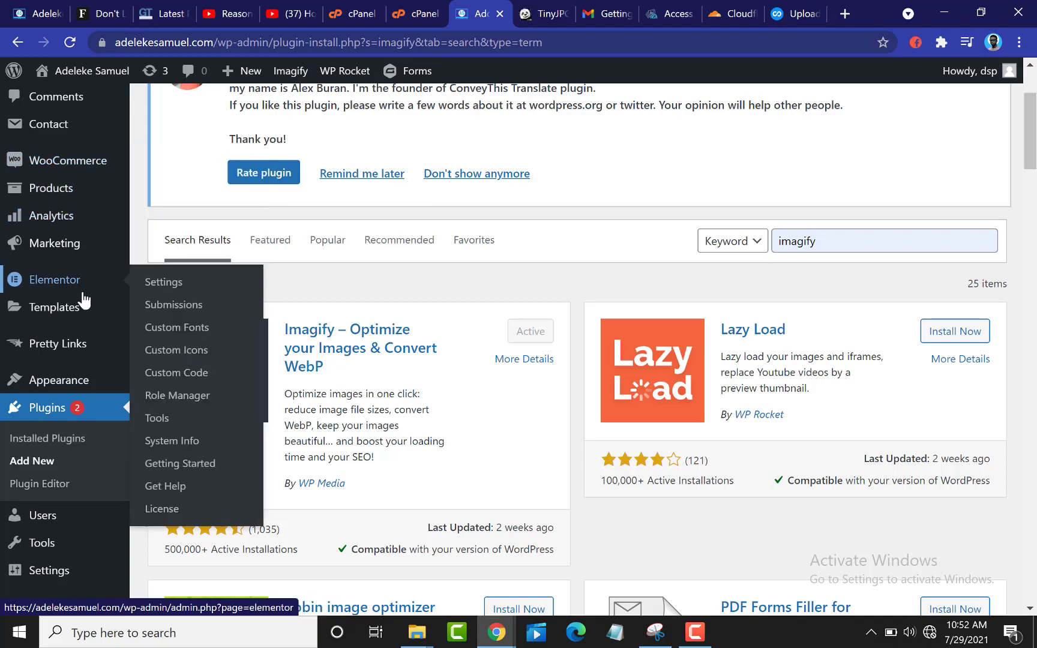
scroll(84, 299, "up", 3)
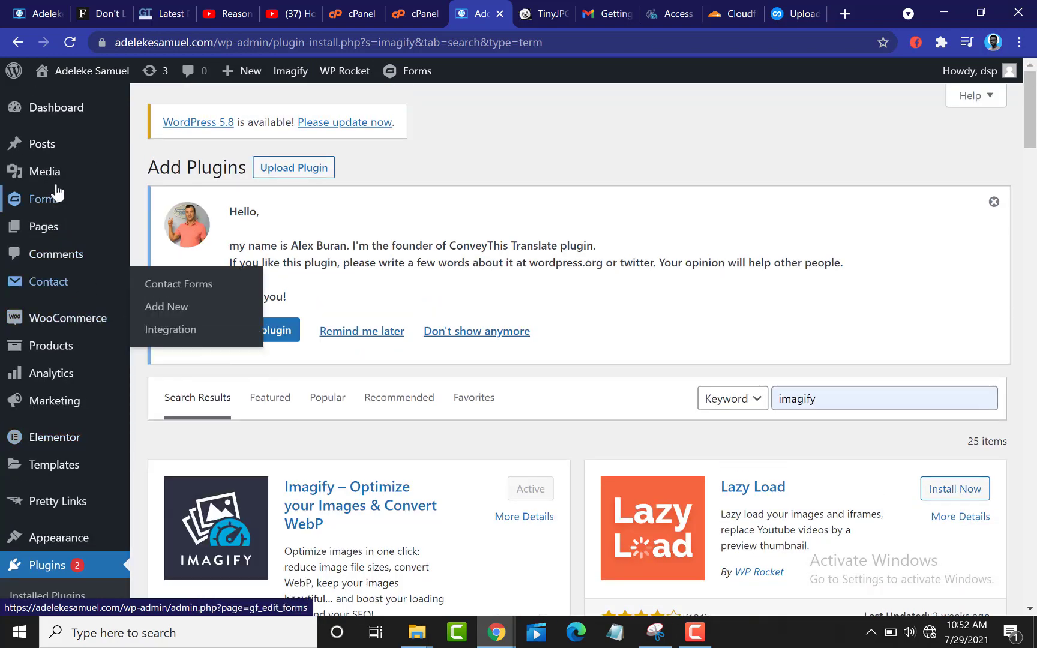
scroll(23, 216, "down", 5)
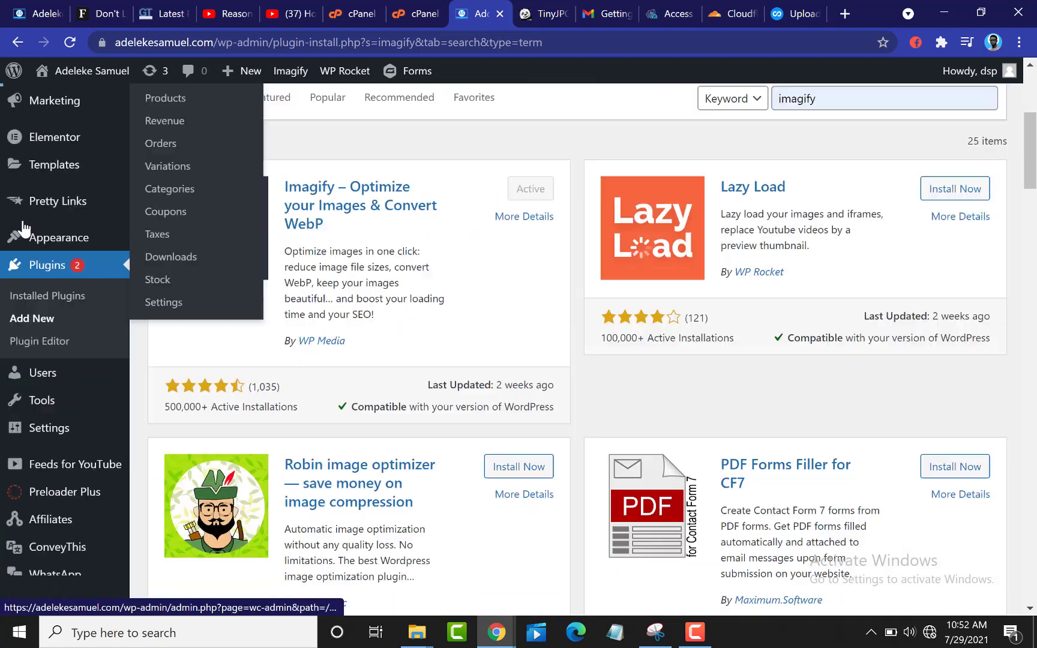
scroll(27, 234, "down", 2)
scroll(33, 267, "down", 3)
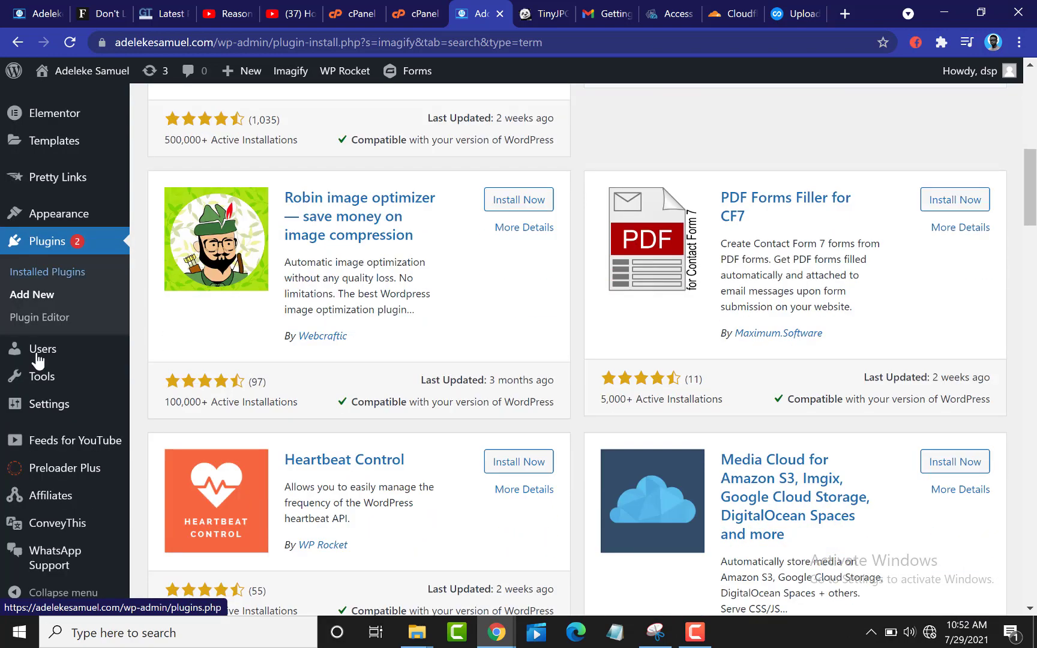
scroll(42, 366, "up", 5)
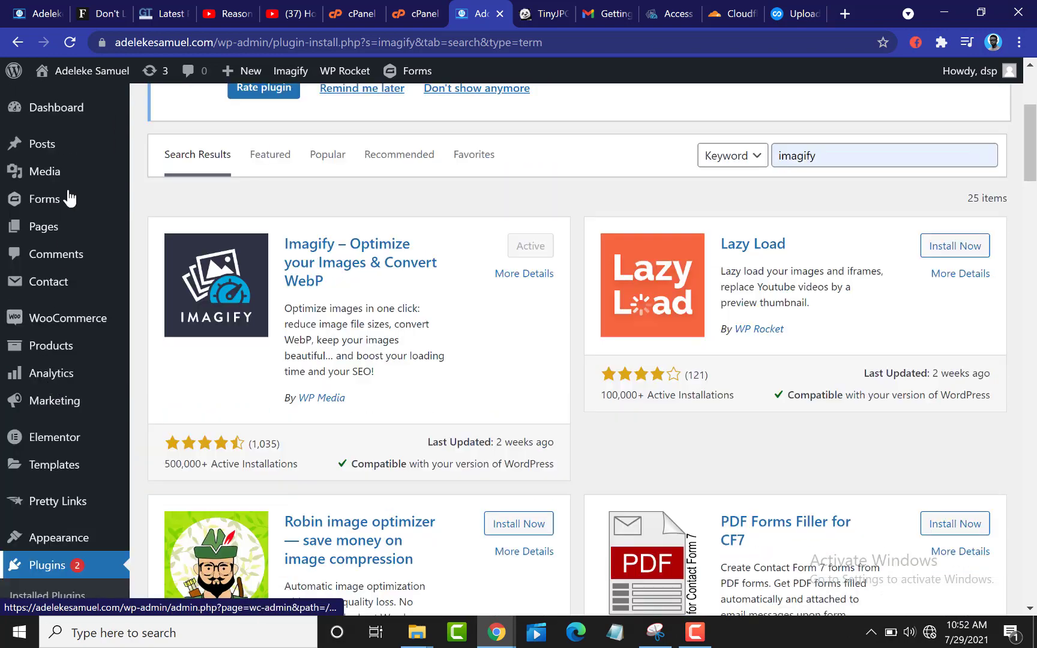
scroll(46, 343, "down", 5)
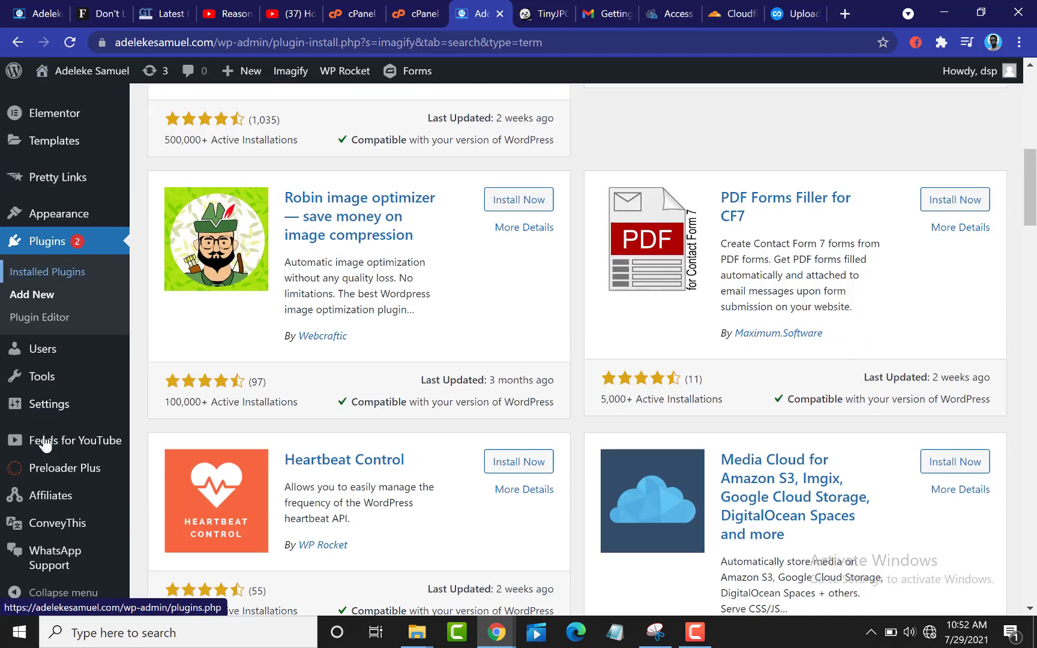
mouse_move(83, 414)
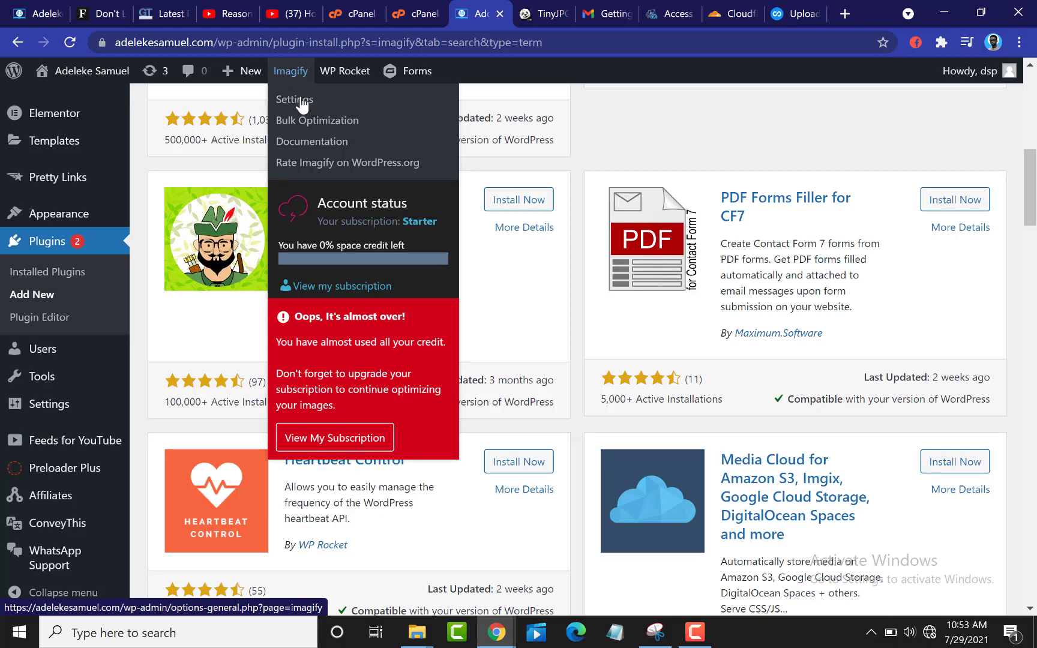
left_click(302, 103)
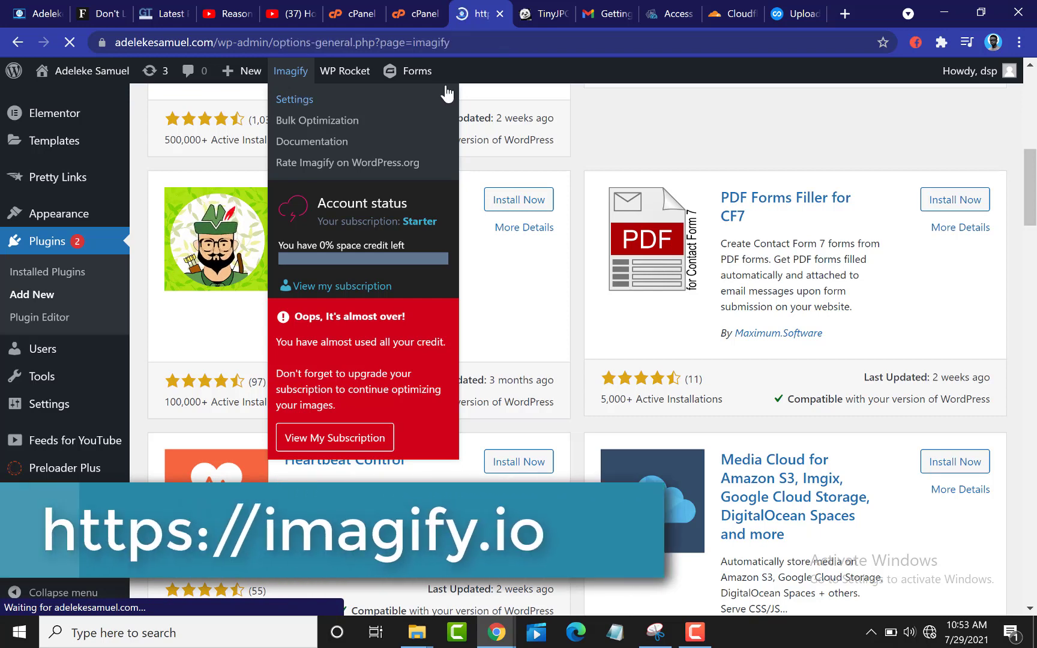
View the API & Integration page of the Imagify account and return to the WordPress site
left_click(664, 15)
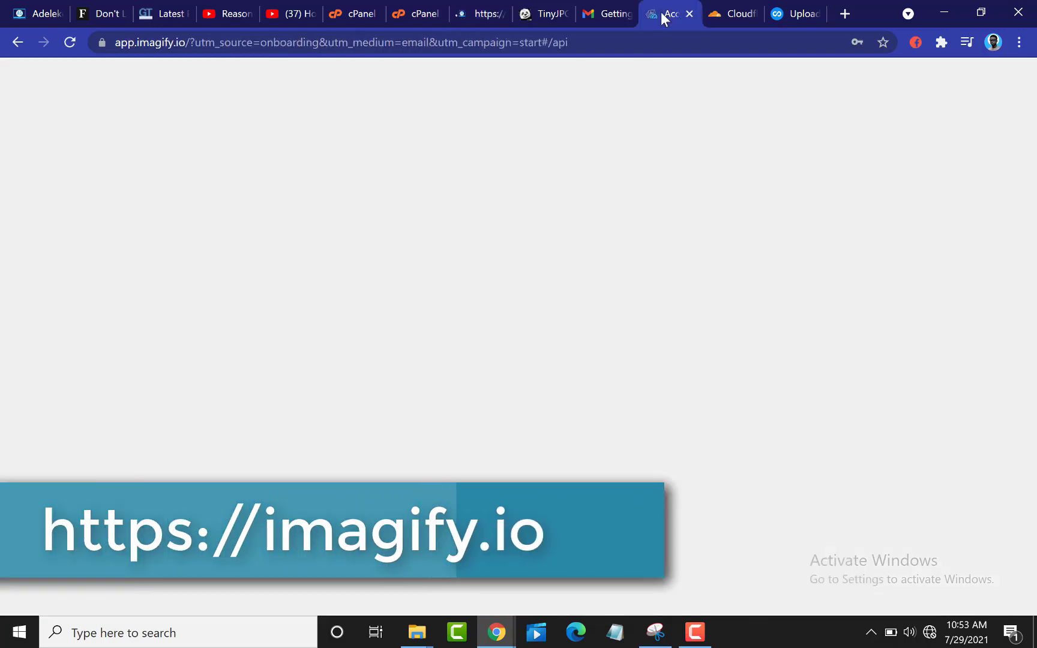
mouse_move(661, 13)
left_mouse_down()
mouse_move(623, 14)
mouse_move(652, 12)
left_mouse_up()
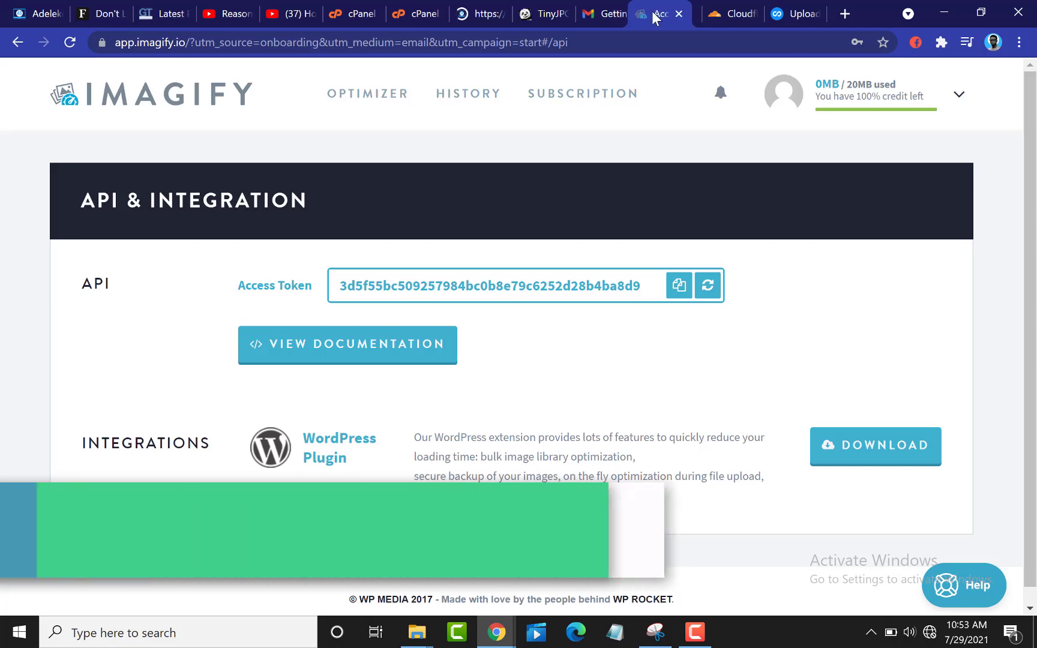
left_click(480, 16)
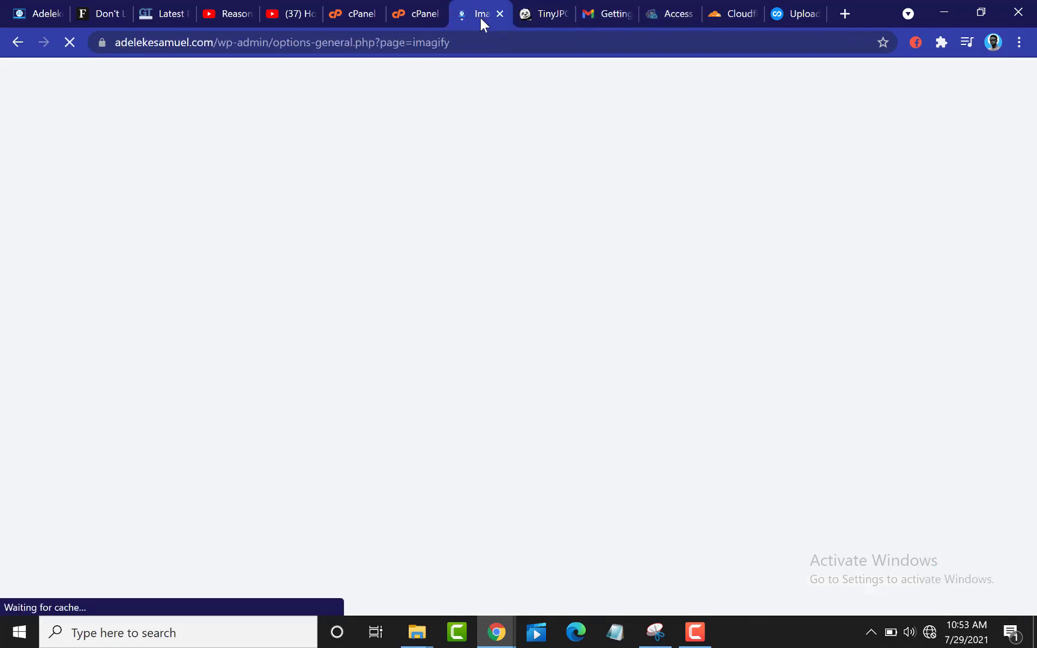
Search the web for imagify in place of the open TinyJPG page
left_click(535, 19)
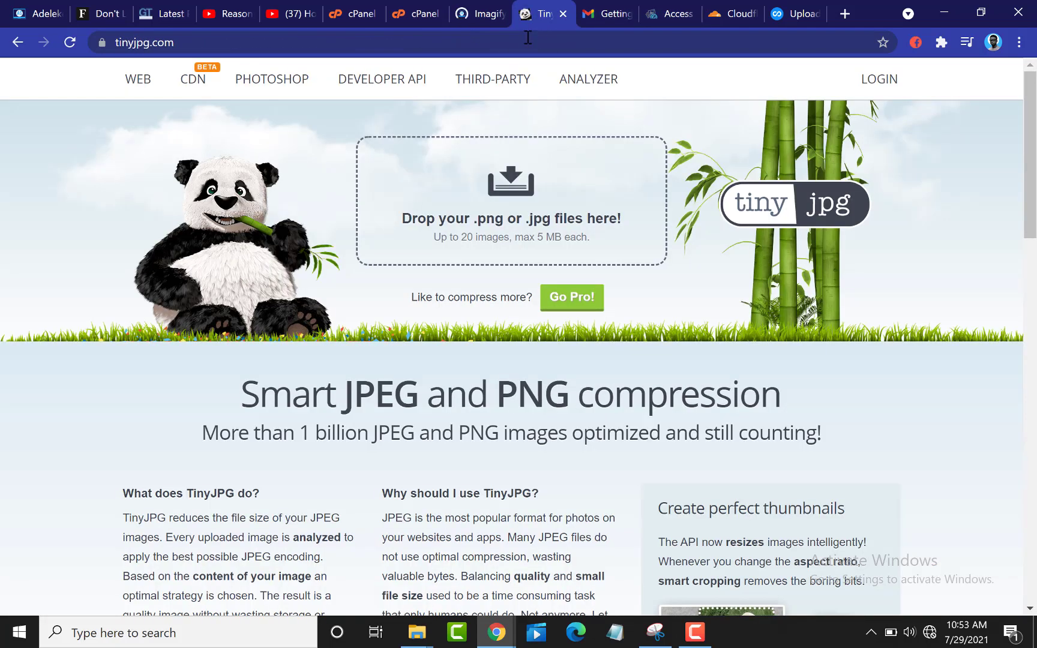
left_click(515, 48)
type("ima")
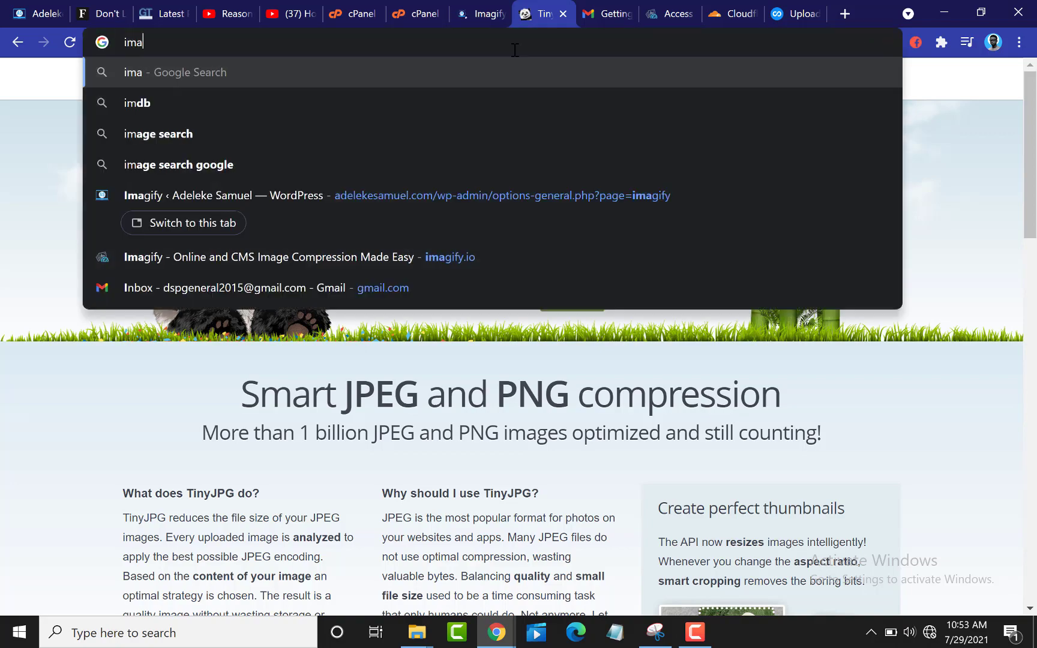
type("gify")
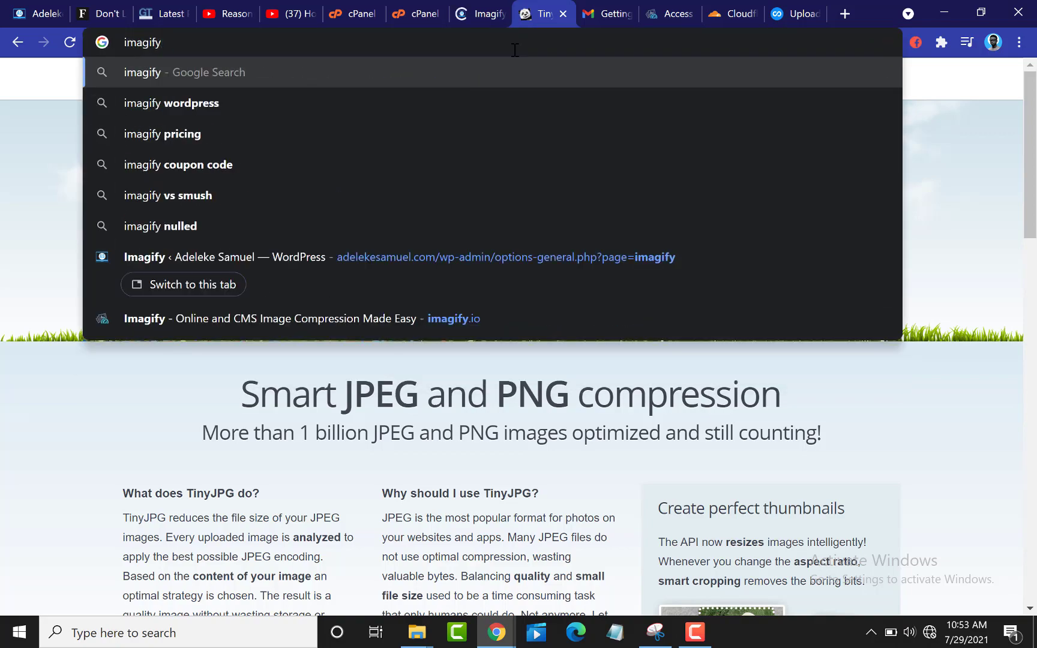
key("Return")
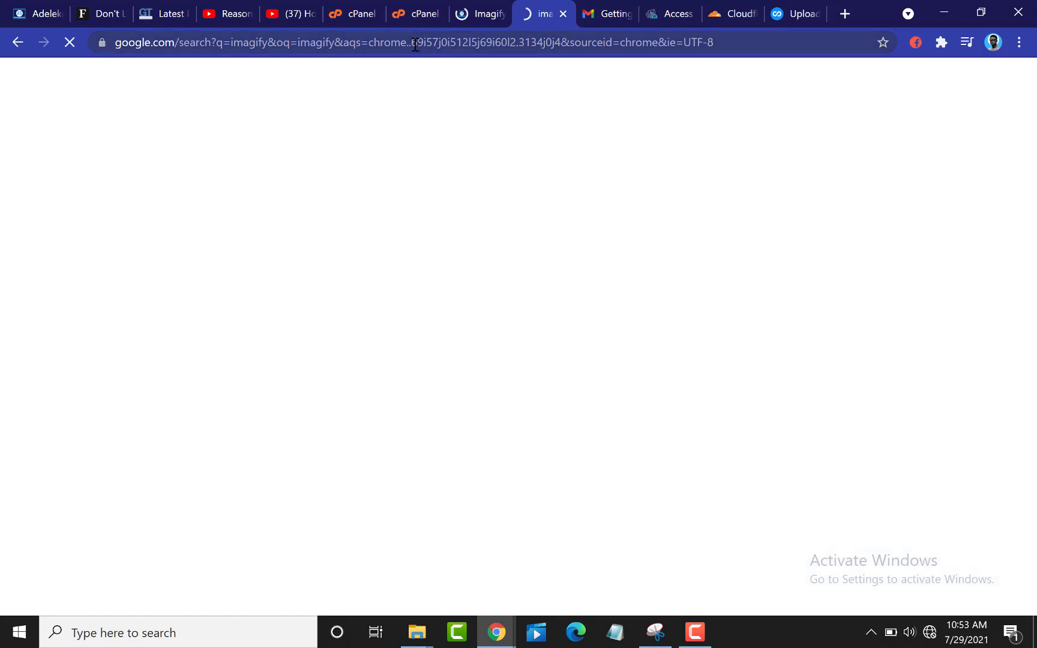
Load the imagify.io website in place of the search results
left_click(415, 43)
type("imagify")
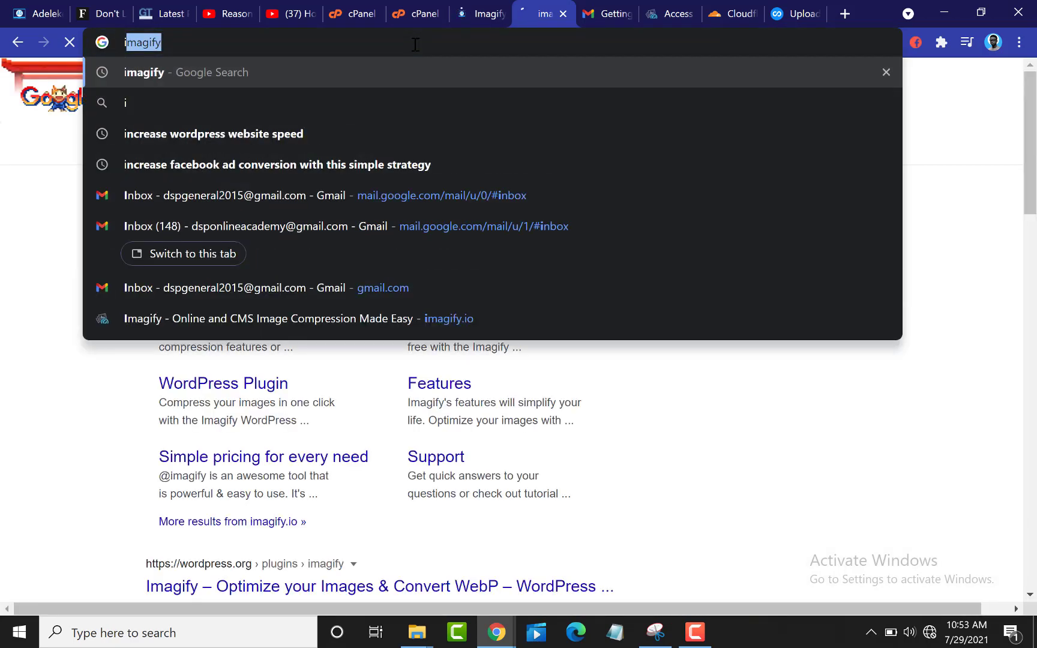
key("Right")
type(".io")
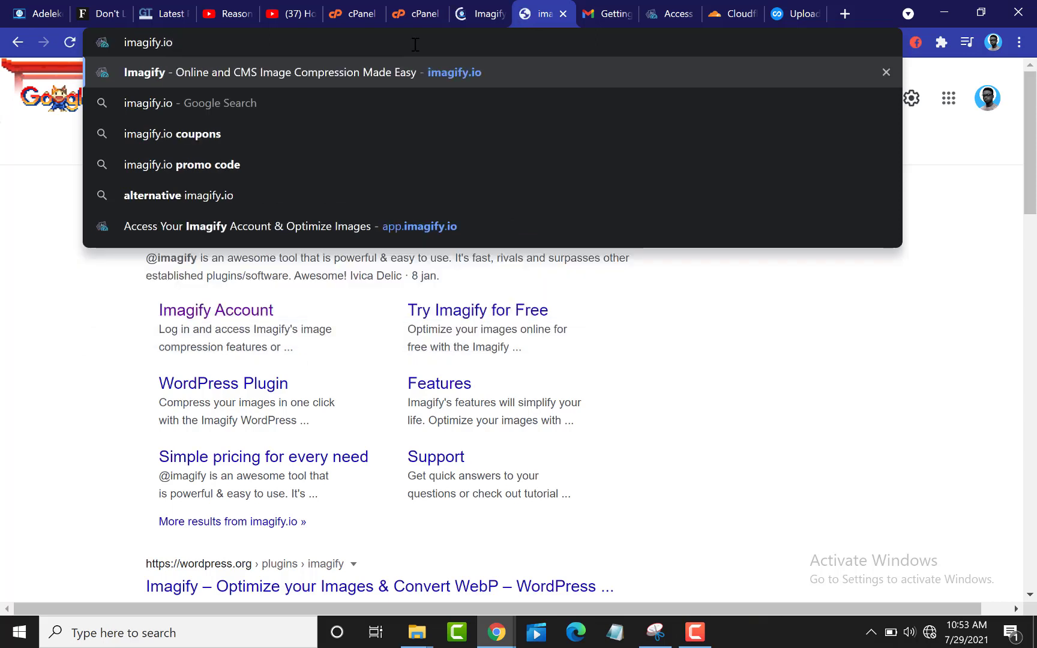
key("Return")
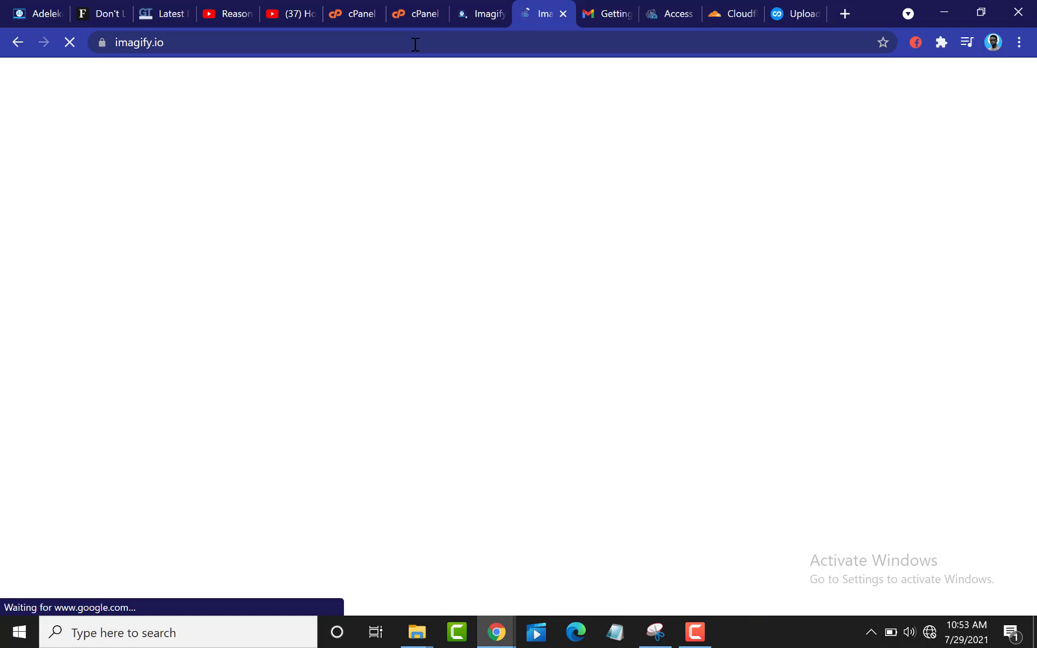
View the plugin's settings page, return to the imagify.io home page and dismiss its free sign-up pop-up
left_click(483, 15)
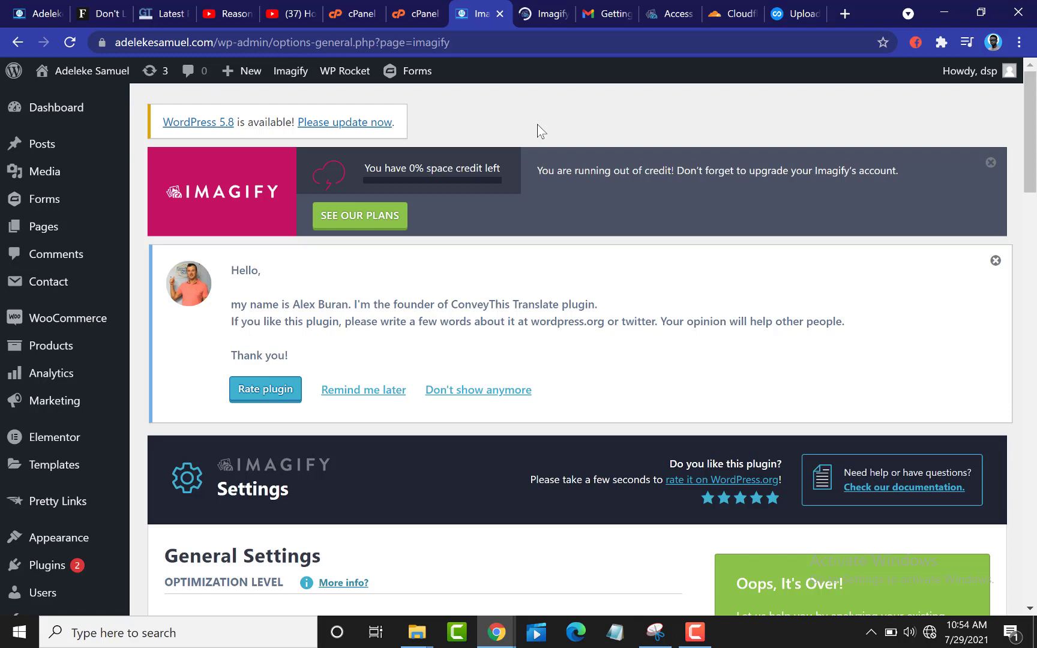
left_click(548, 17)
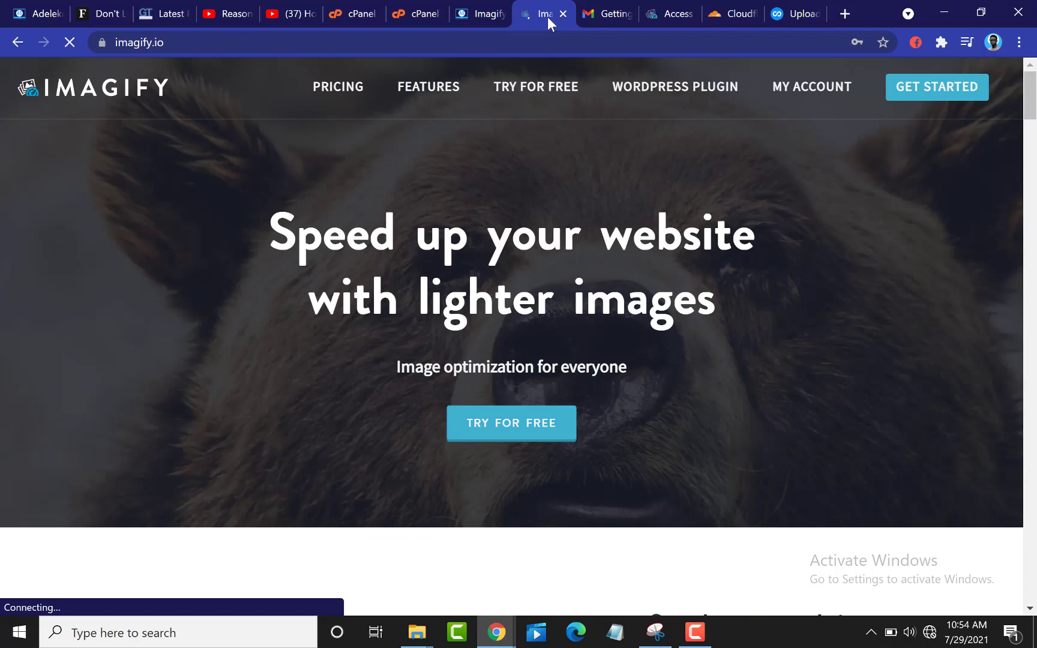
left_click(482, 16)
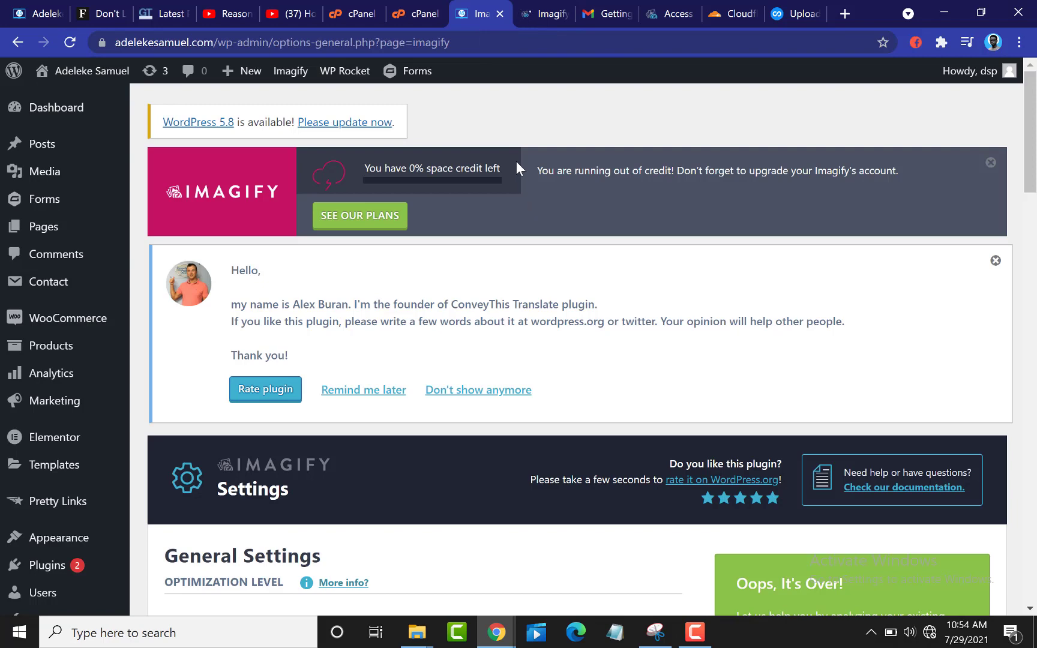
left_click(542, 18)
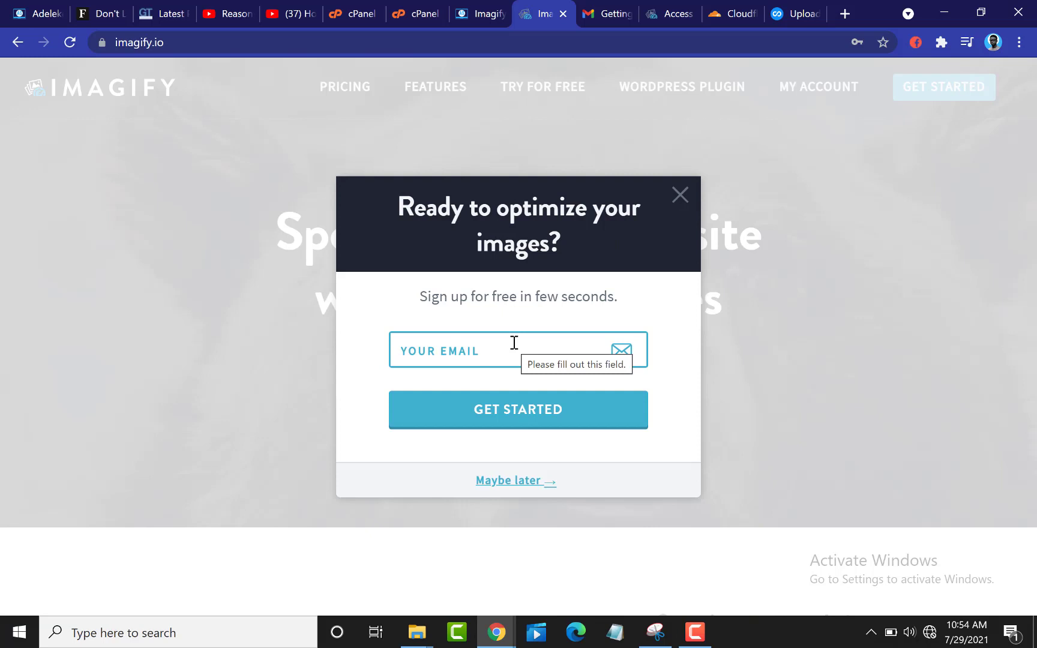
left_click(683, 201)
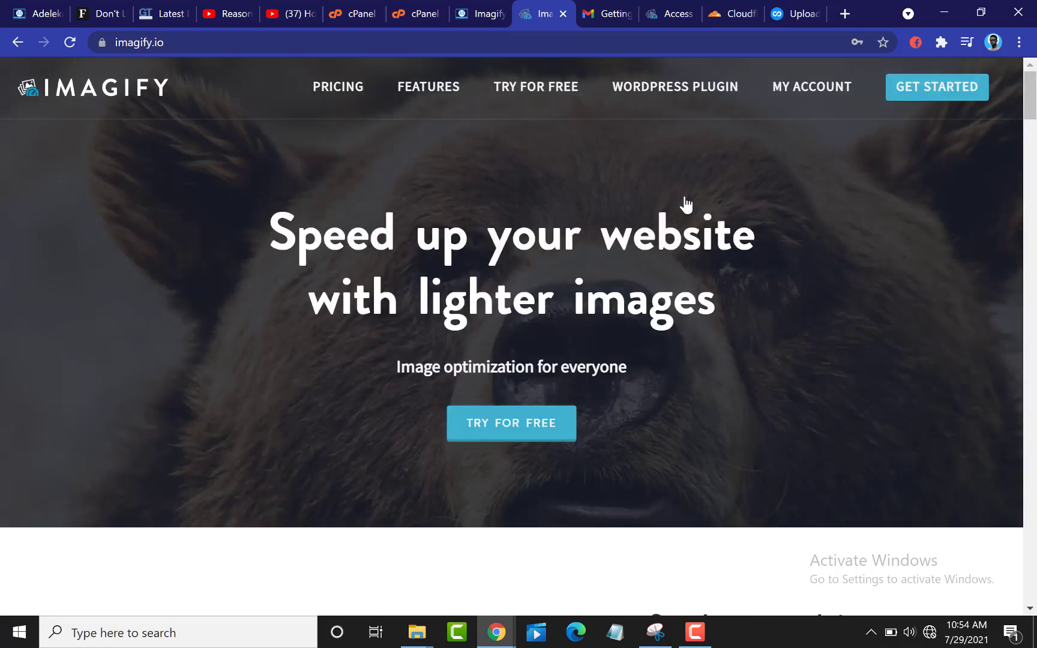
Read the "Getting started with Imagify" email in Gmail and return to the imagify.io home page
left_click(609, 16)
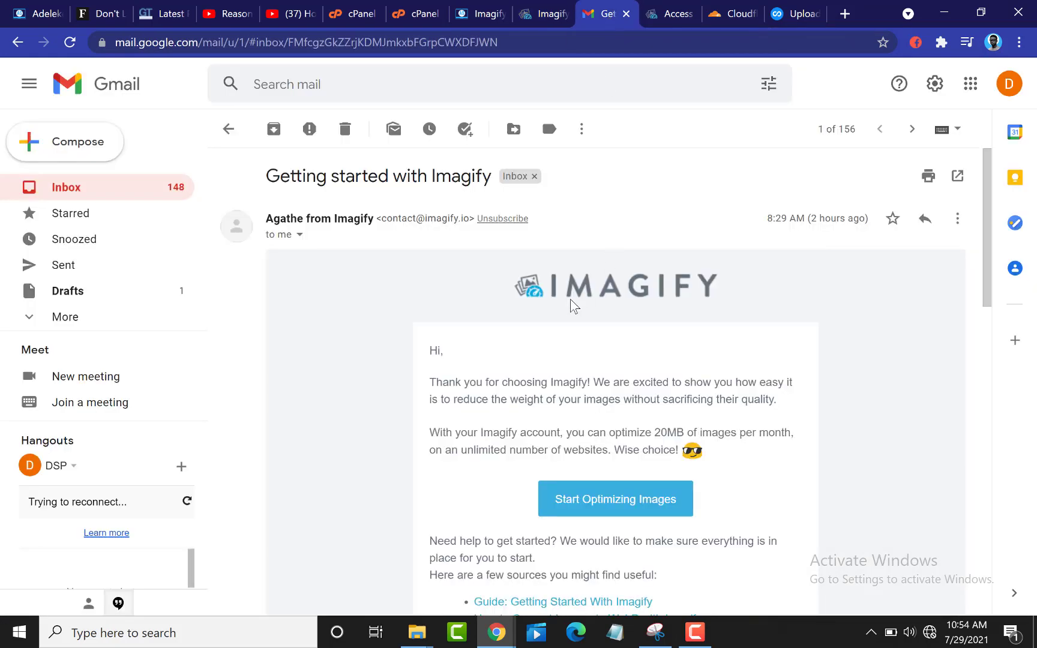
scroll(574, 322, "down", 1)
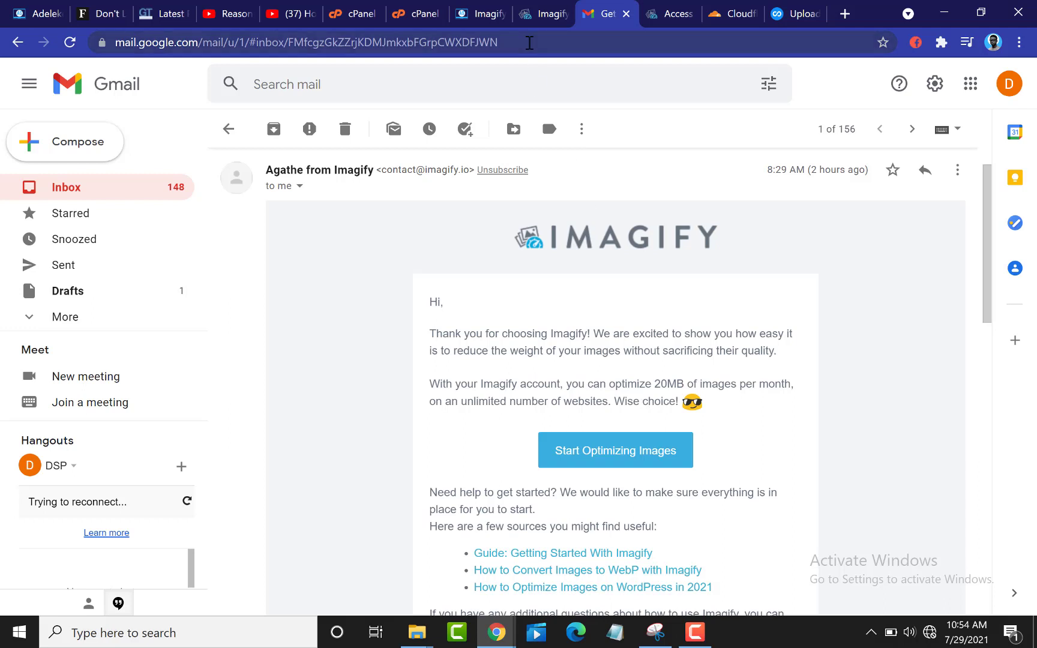
left_click(540, 15)
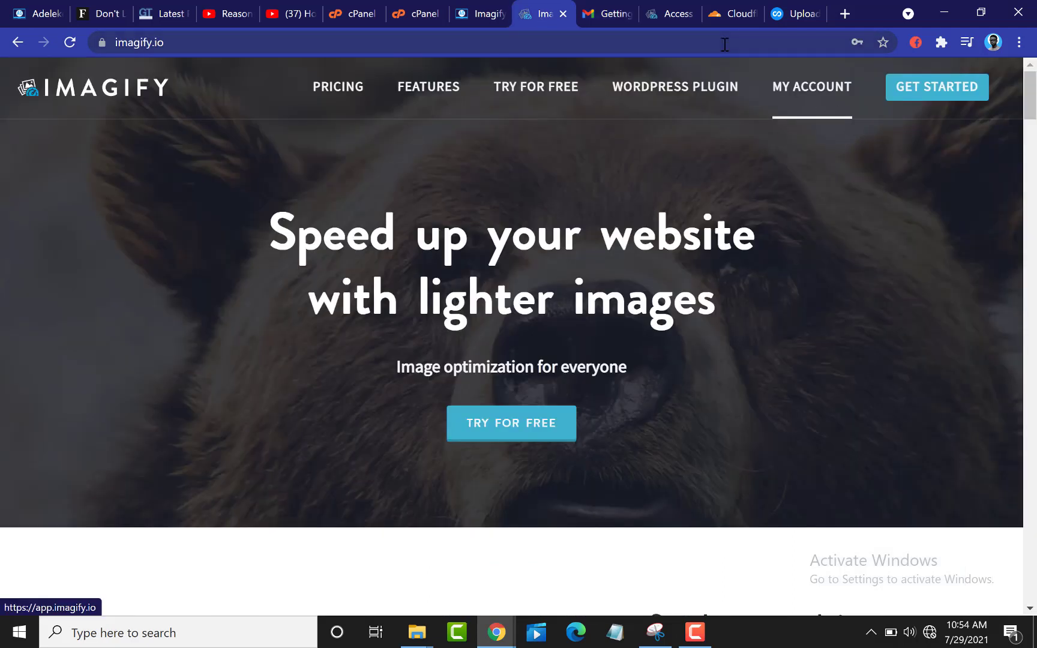
Copy the API access token from the Imagify account's API & Integration page
left_click(662, 14)
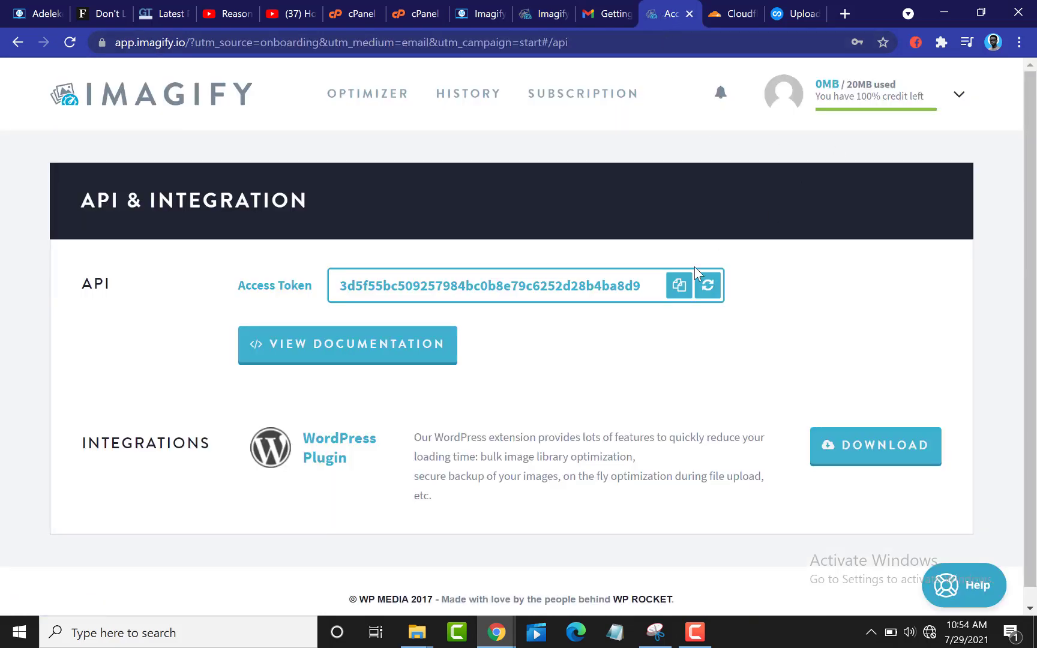
mouse_move(876, 99)
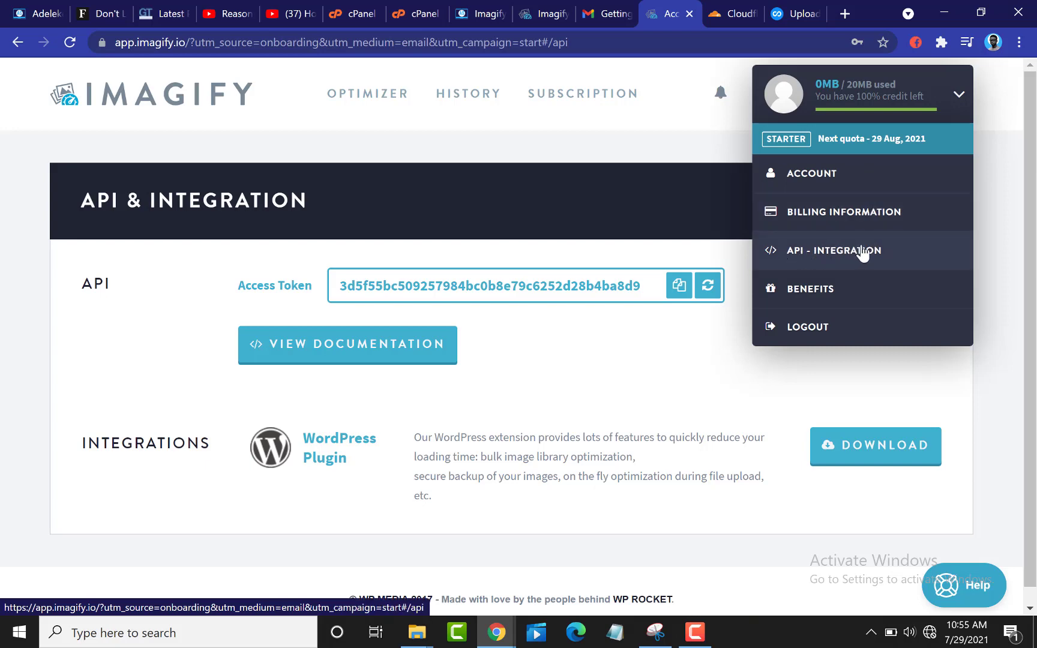
left_click(676, 290)
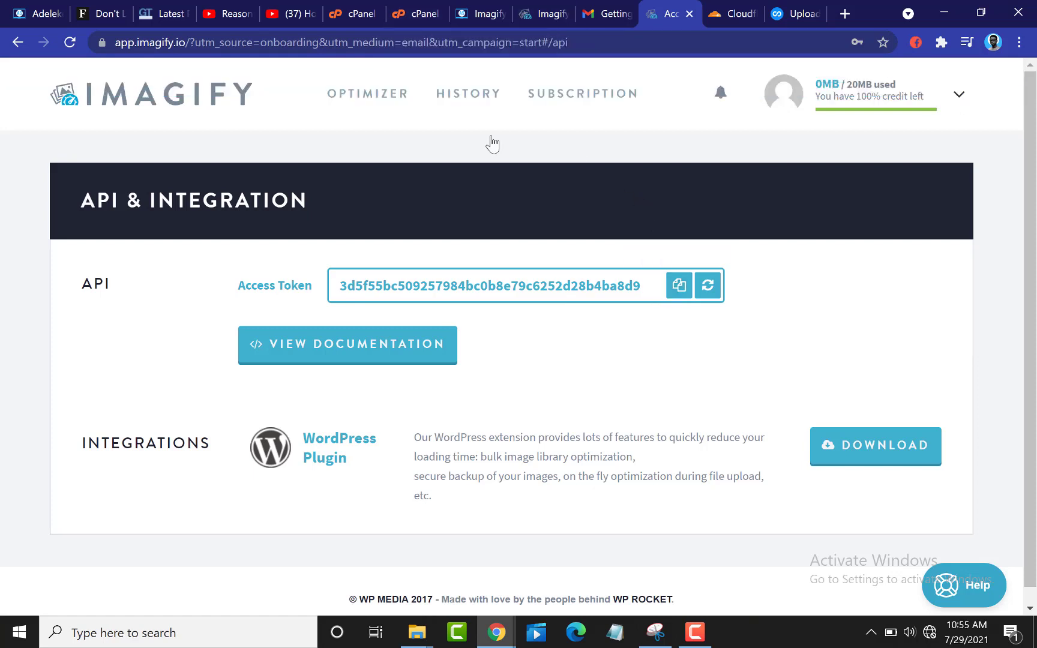
Replace the API key in the WordPress Imagify settings with the copied account access token
left_click(475, 19)
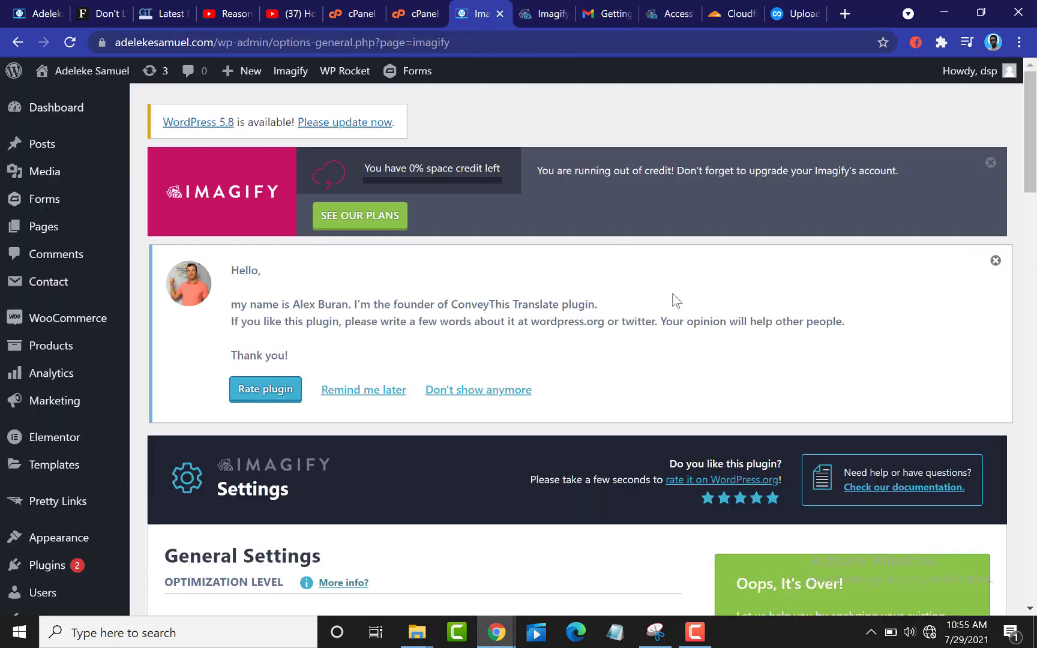
scroll(784, 256, "down", 5)
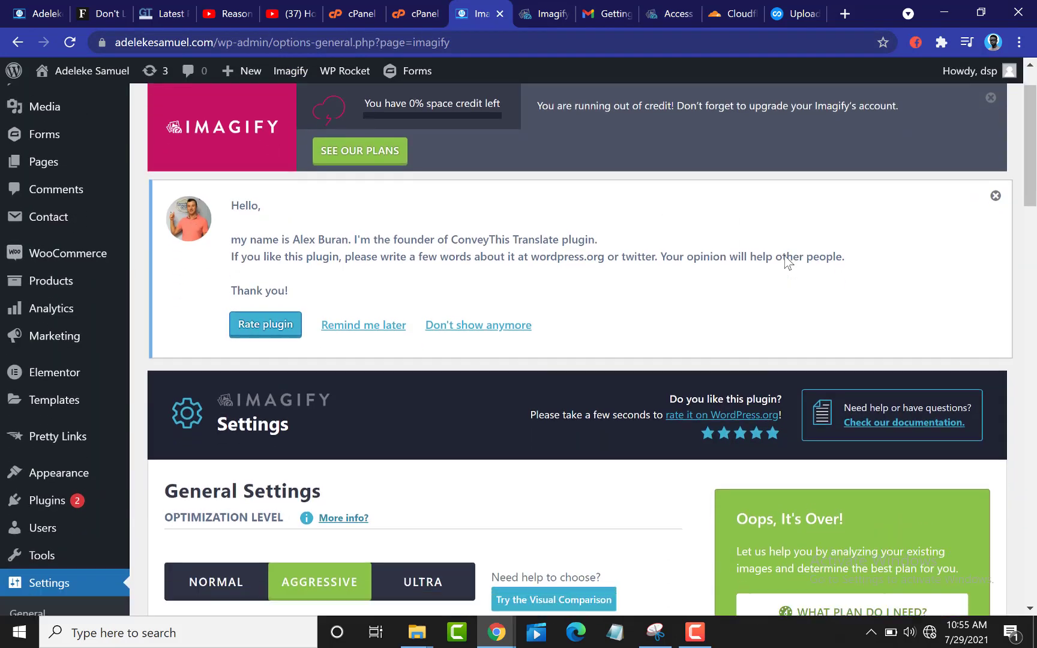
scroll(785, 256, "down", 2)
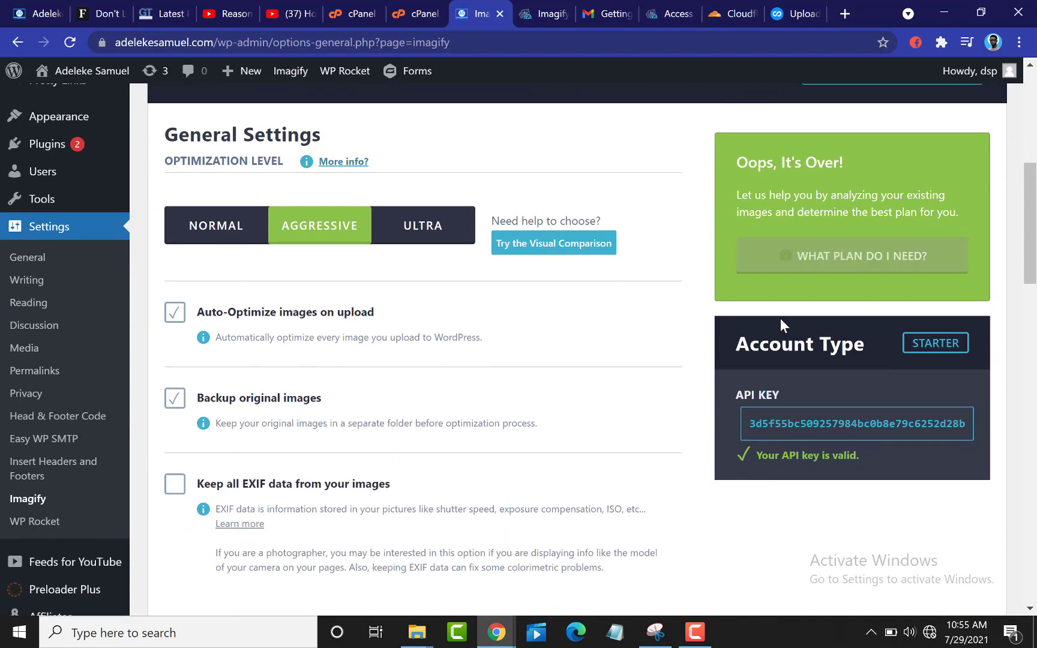
double_click(792, 417)
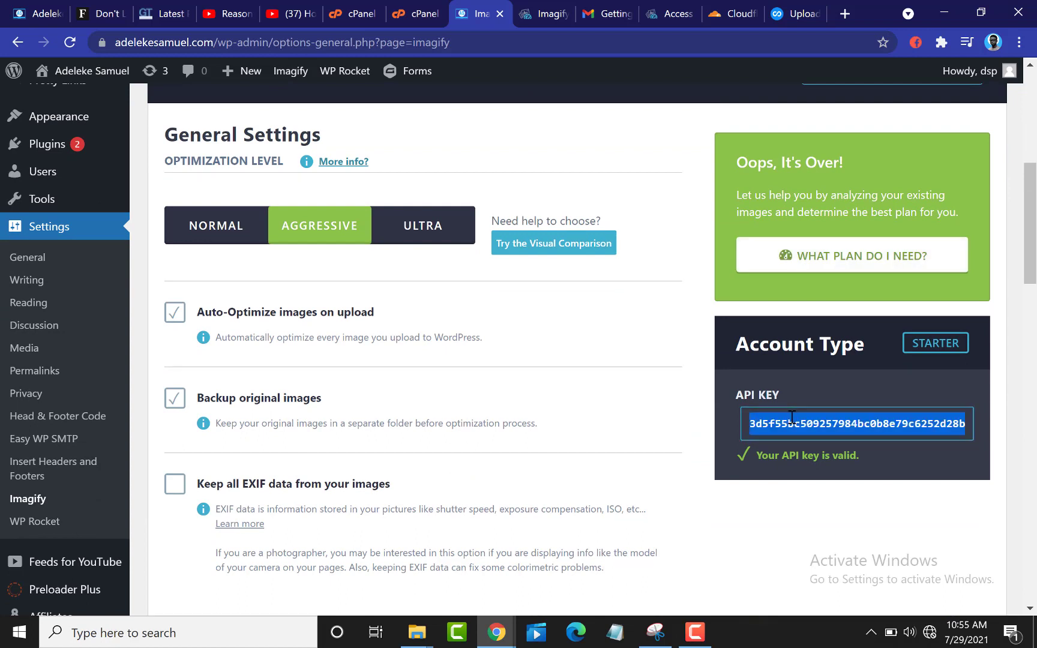
key("BackSpace")
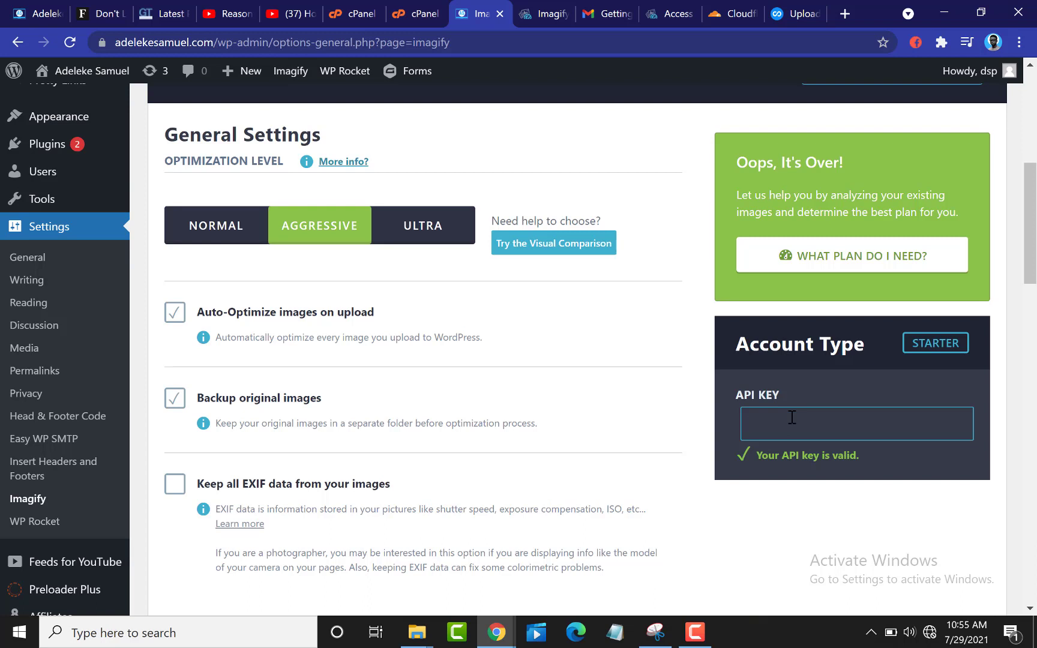
key("ctrl+v")
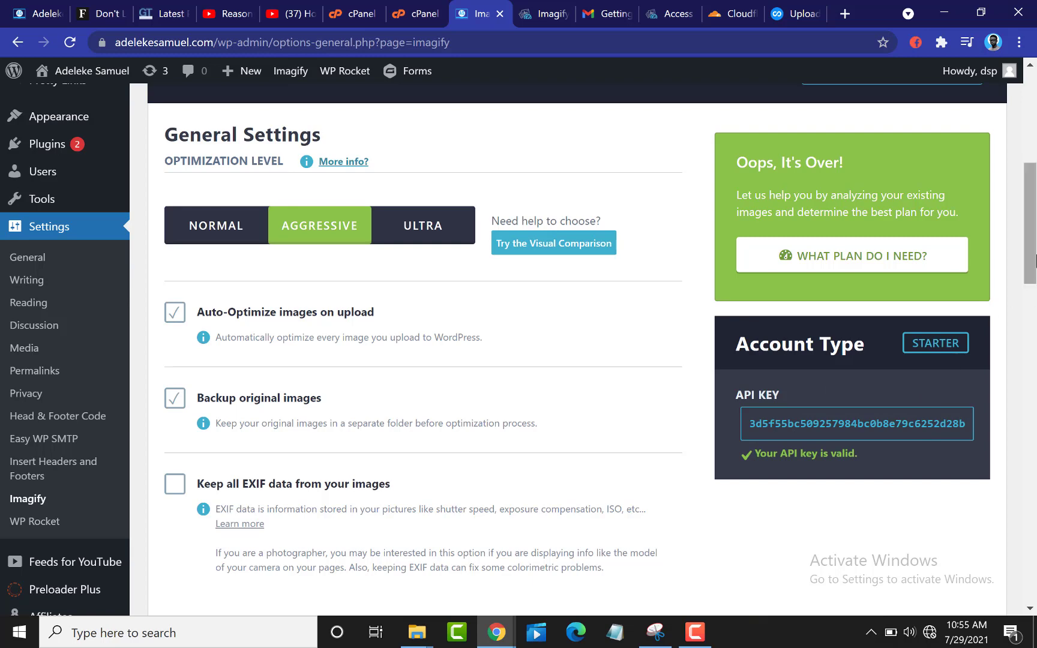
Review the Imagify settings from the optimization level and WebP options through the media library and display options
scroll(927, 203, "down", 3)
scroll(927, 207, "up", 4)
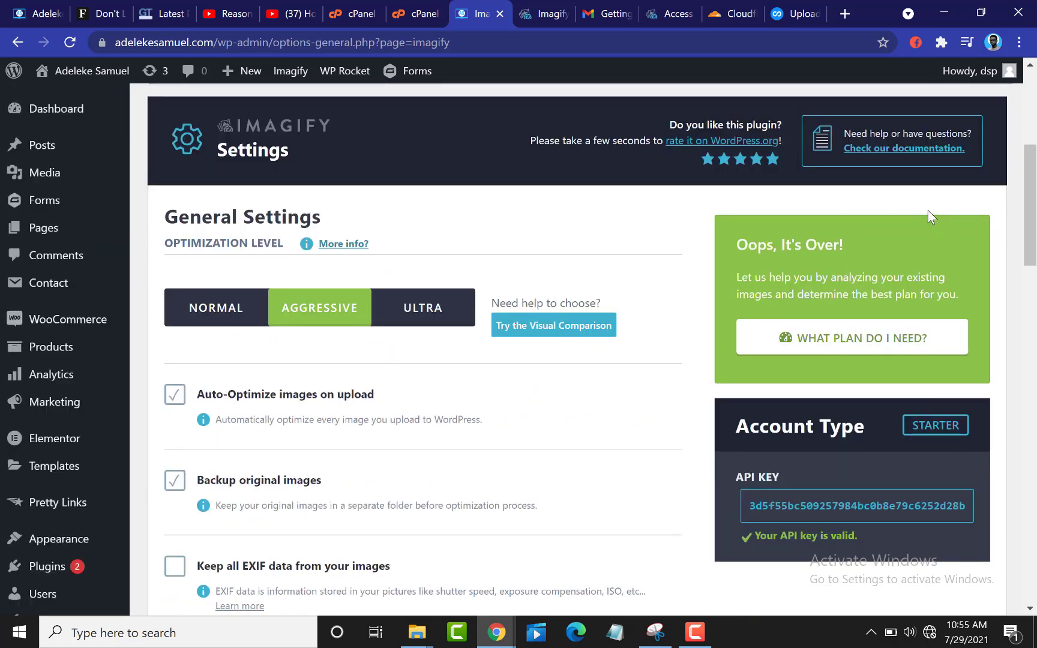
scroll(927, 210, "up", 5)
scroll(926, 216, "down", 7)
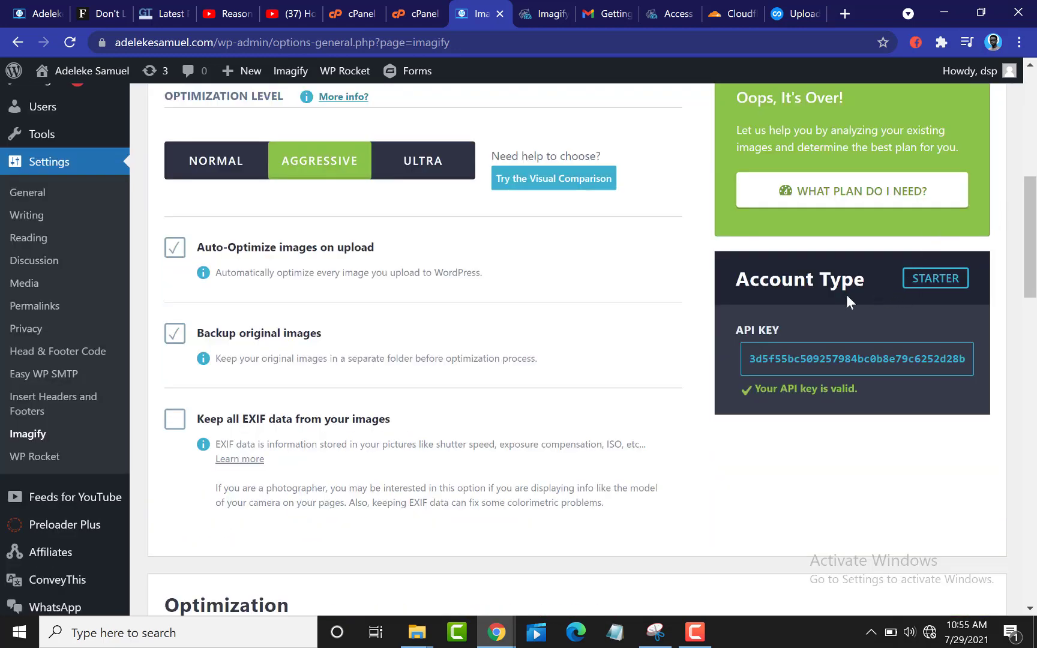
scroll(709, 292, "down", 6)
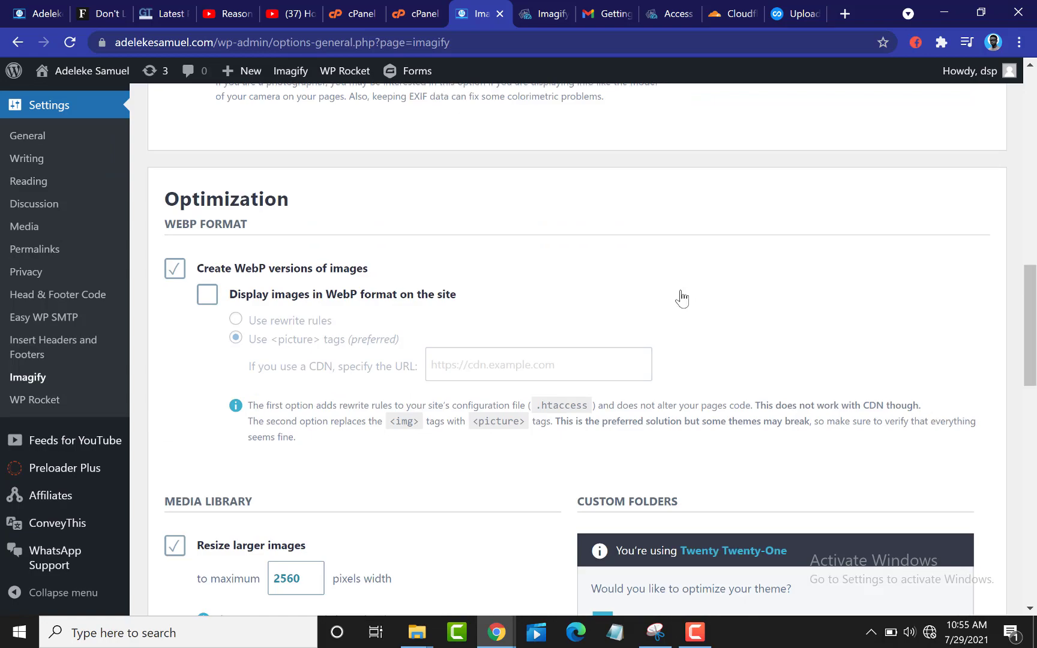
scroll(682, 298, "down", 10)
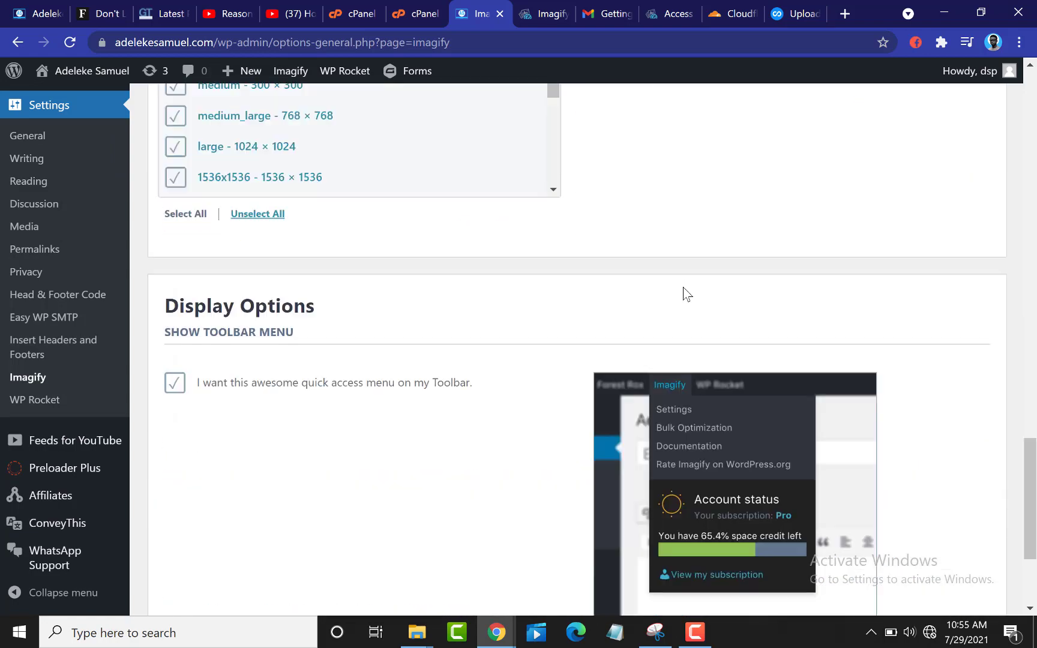
scroll(687, 294, "down", 3)
scroll(467, 271, "up", 10)
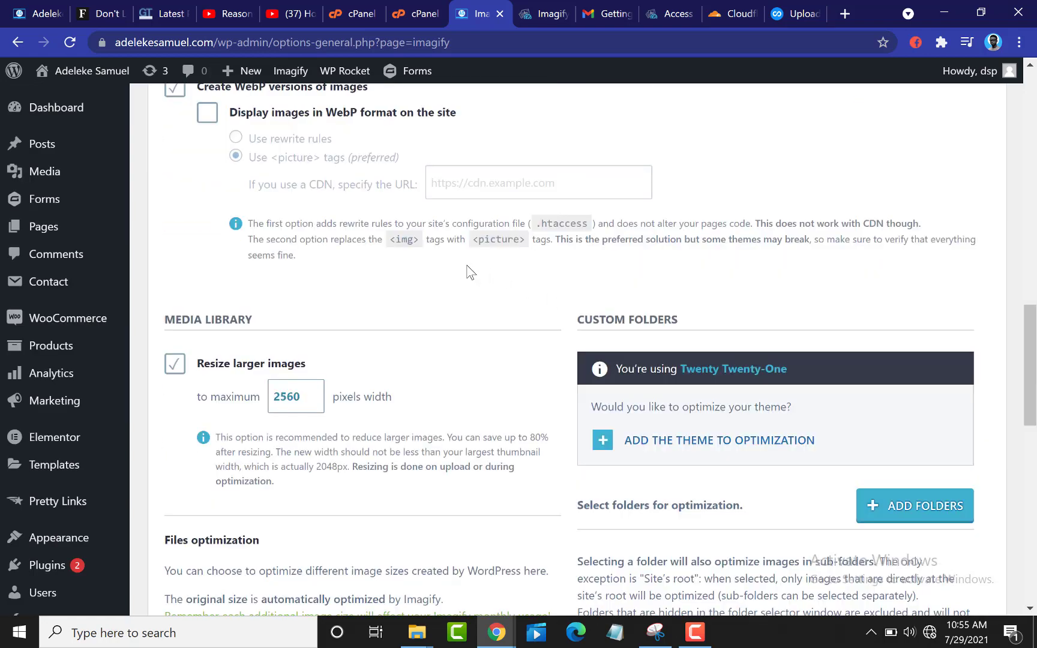
scroll(467, 272, "up", 15)
scroll(474, 276, "down", 20)
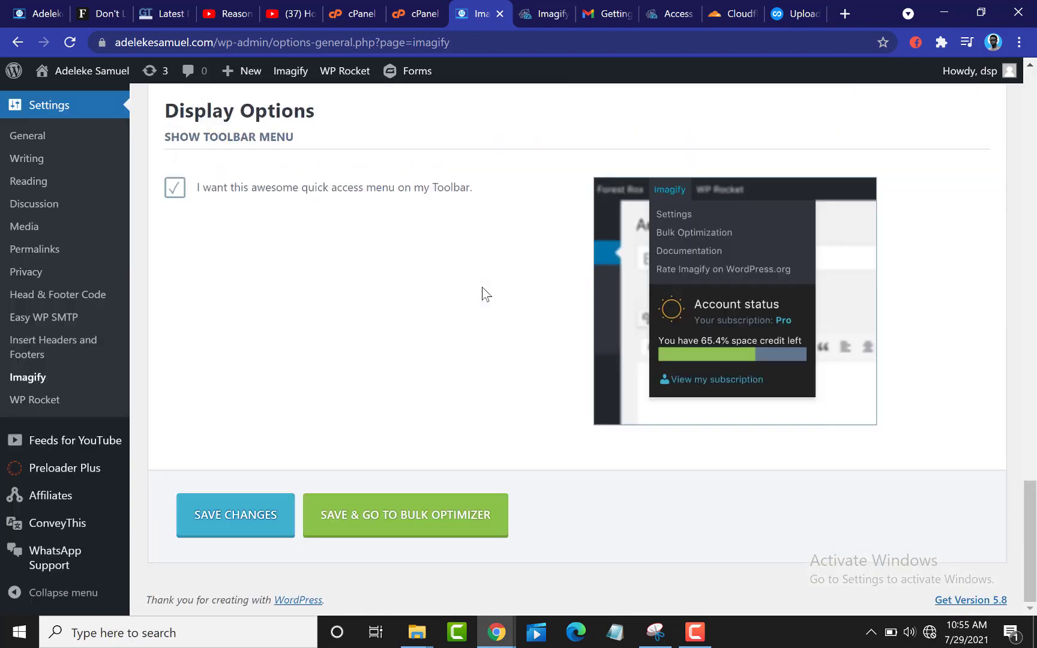
left_click(407, 520)
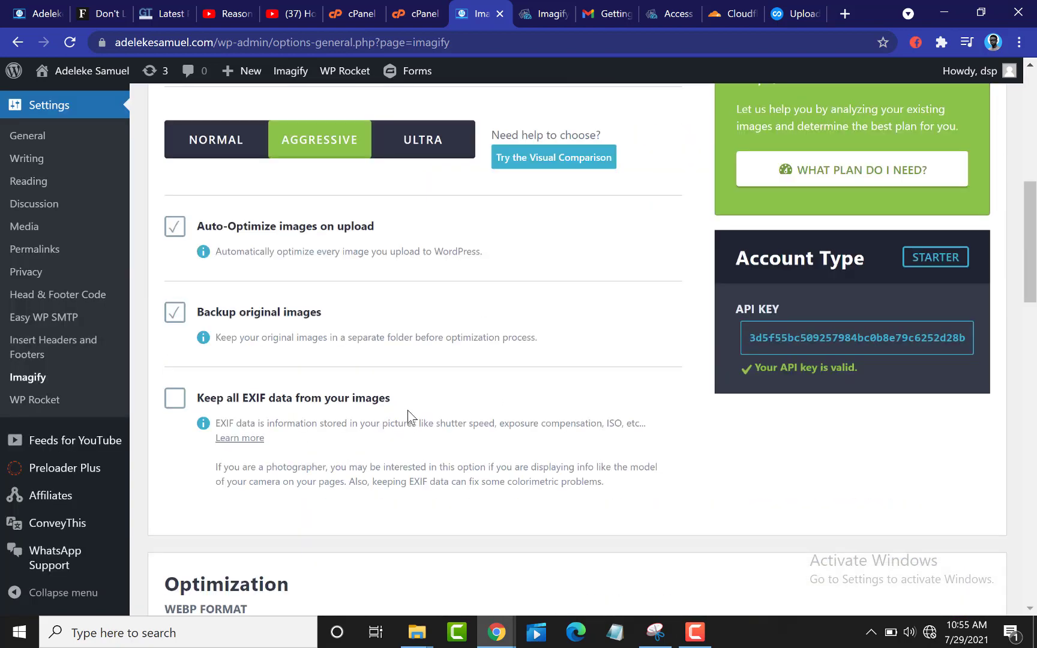
Save the Imagify settings and go to the bulk optimizer
scroll(407, 414, "down", 8)
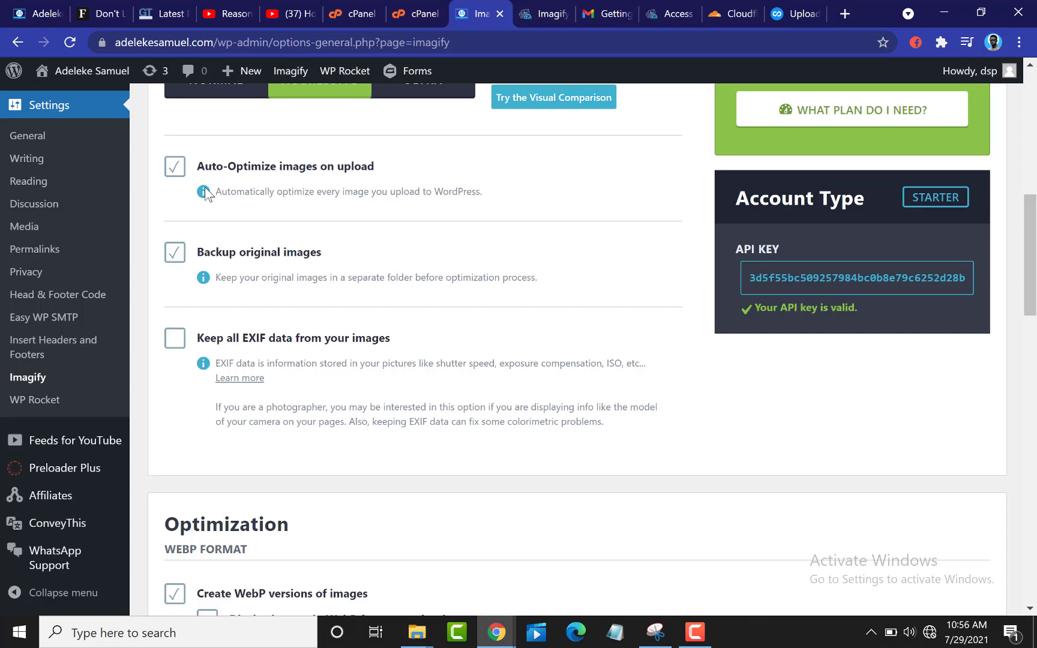
scroll(225, 201, "down", 3)
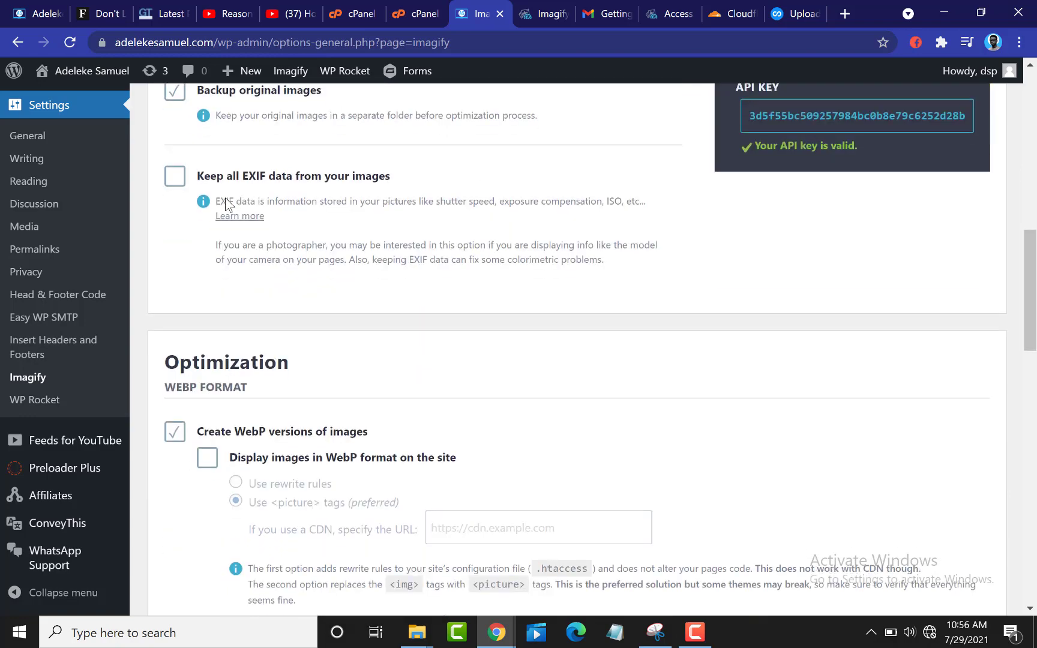
scroll(237, 244, "down", 12)
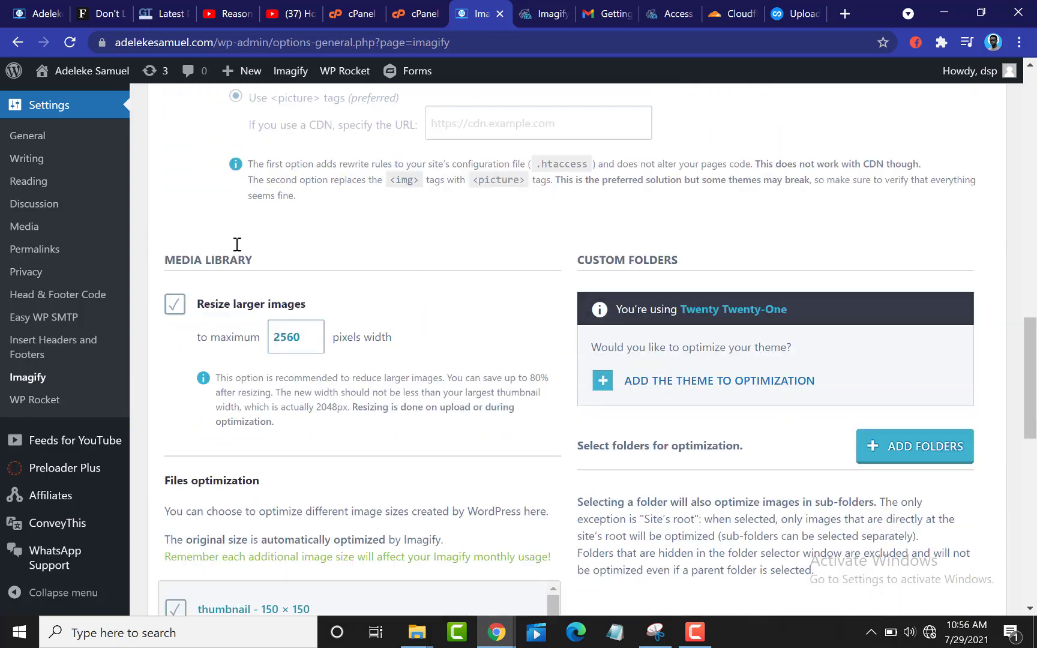
scroll(240, 250, "down", 8)
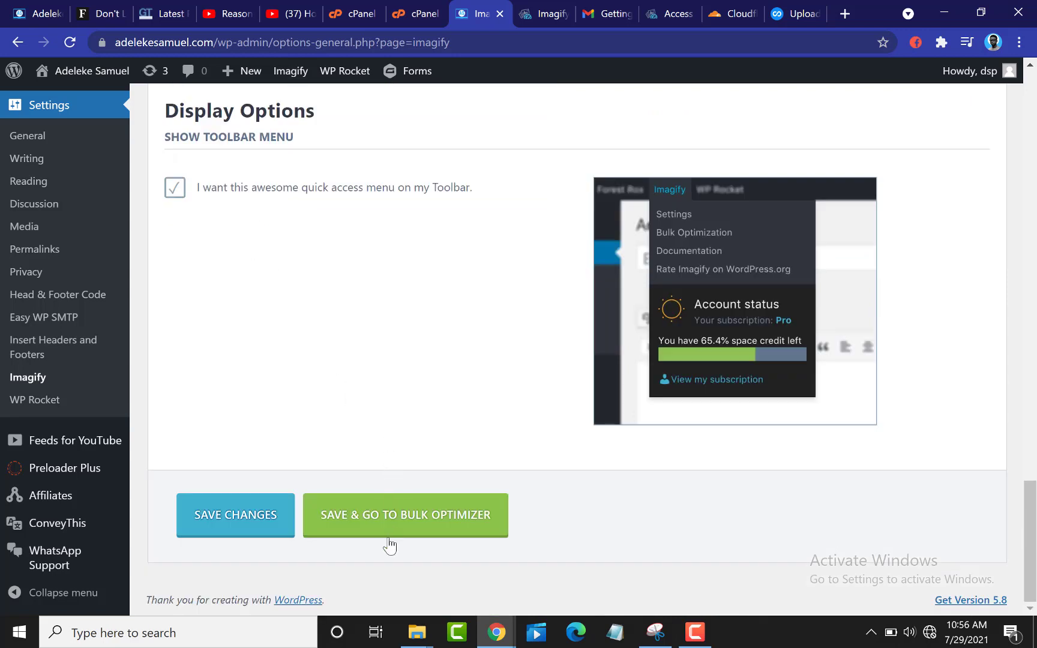
left_click(377, 530)
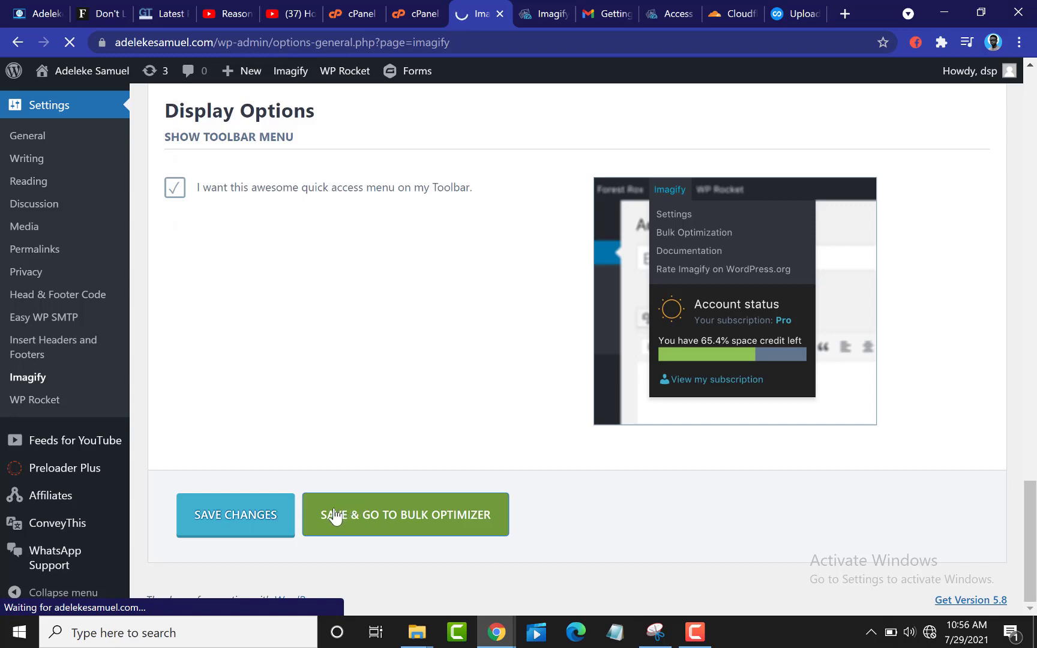
scroll(353, 454, "up", 1)
scroll(353, 455, "up", 15)
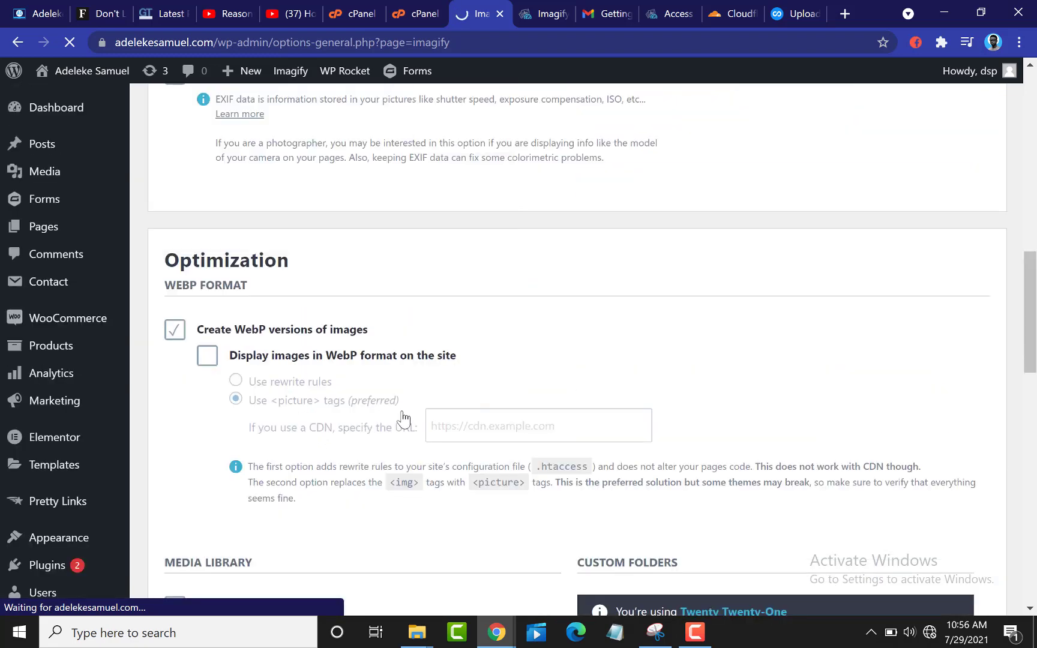
scroll(402, 419, "up", 10)
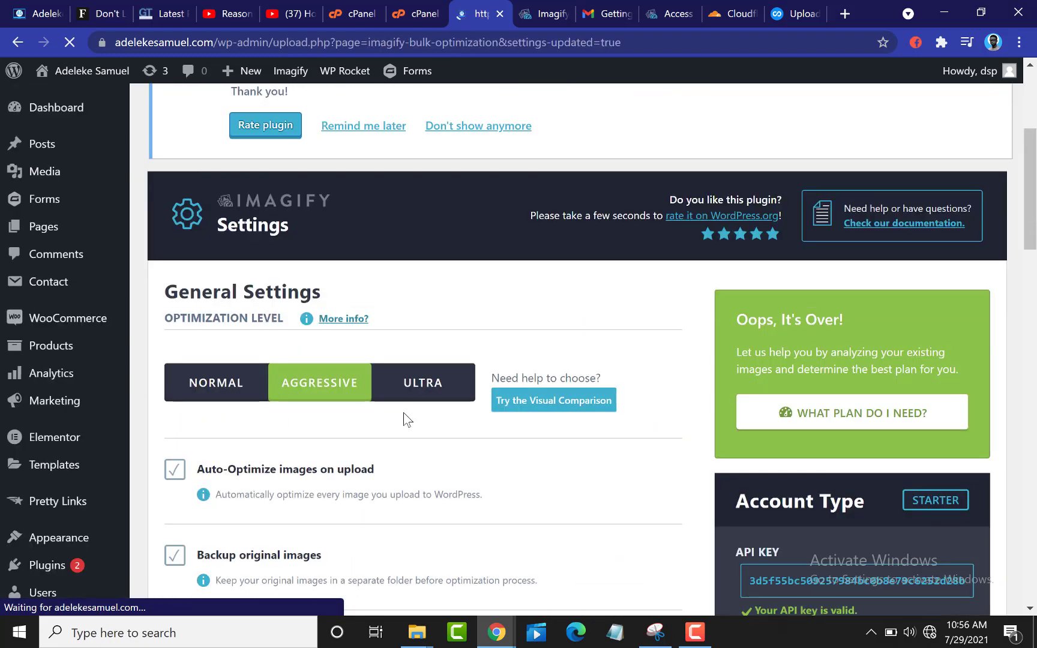
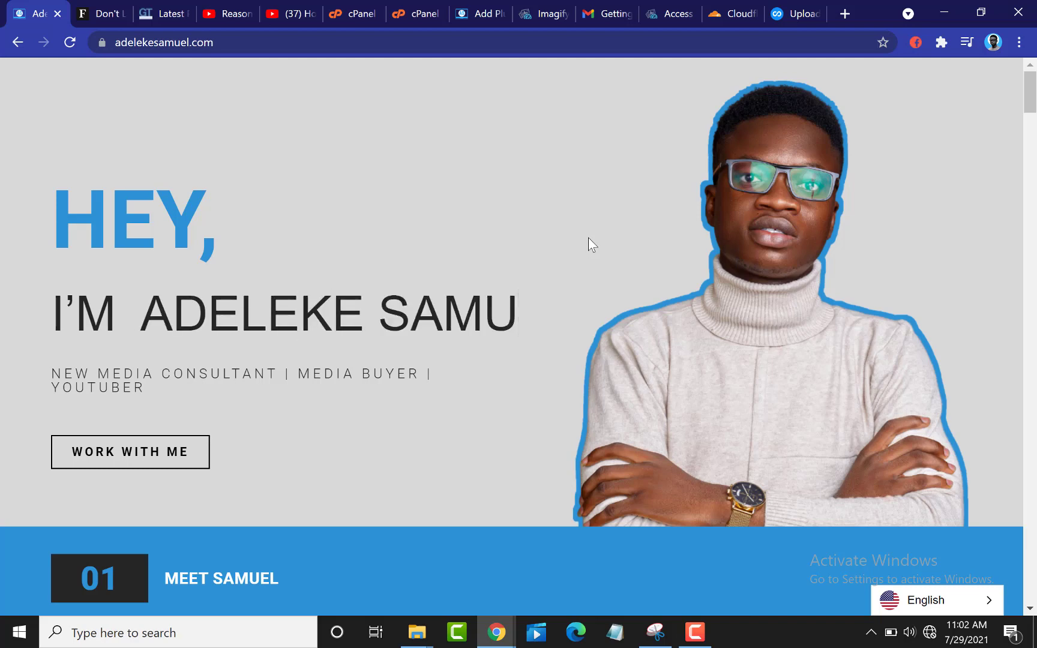
Search the WordPress plugin directory for "w3 total cache" in place of the previous keyword
left_click(474, 13)
key("BackSpace")
key("BackSpace")
key("BackSpace")
key("BackSpace")
key("BackSpace")
key("BackSpace")
key("BackSpace")
key("BackSpace")
key("BackSpace")
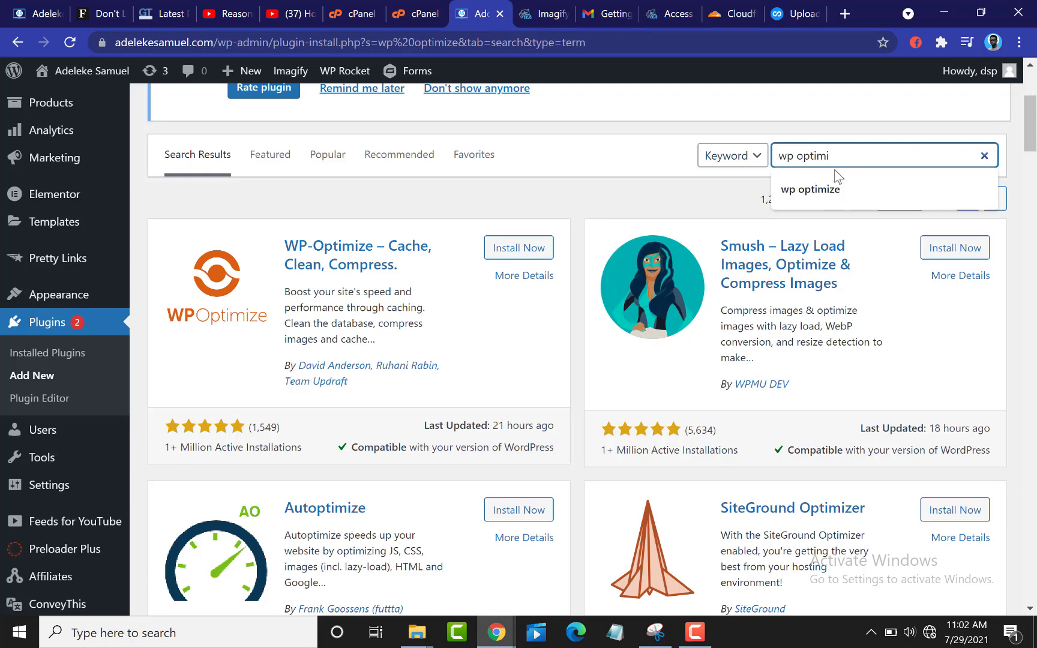
key("BackSpace")
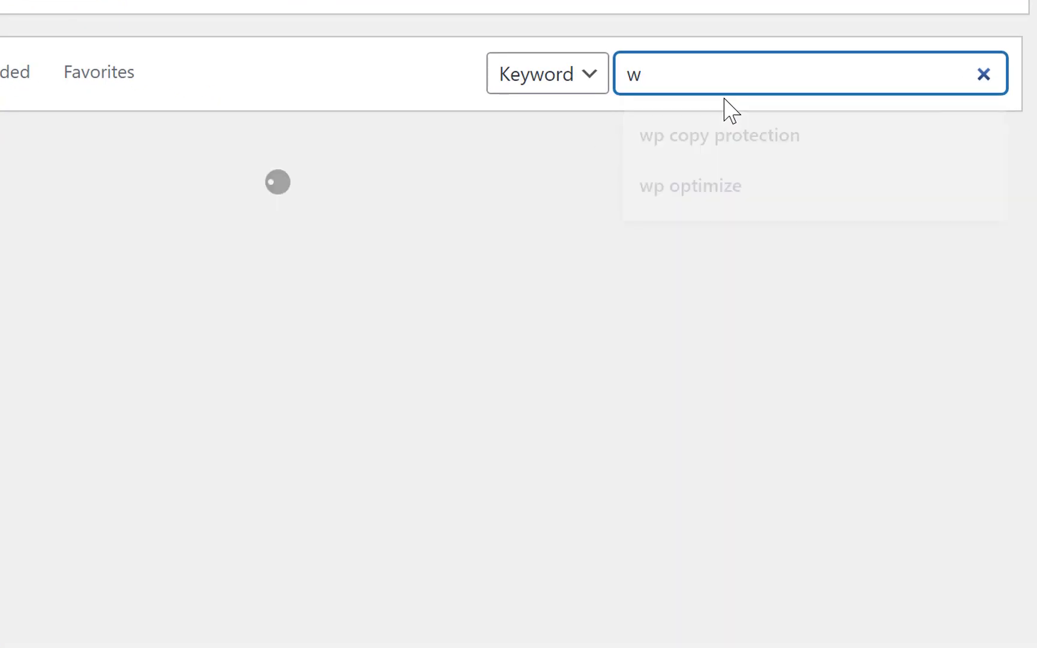
type("3 total ")
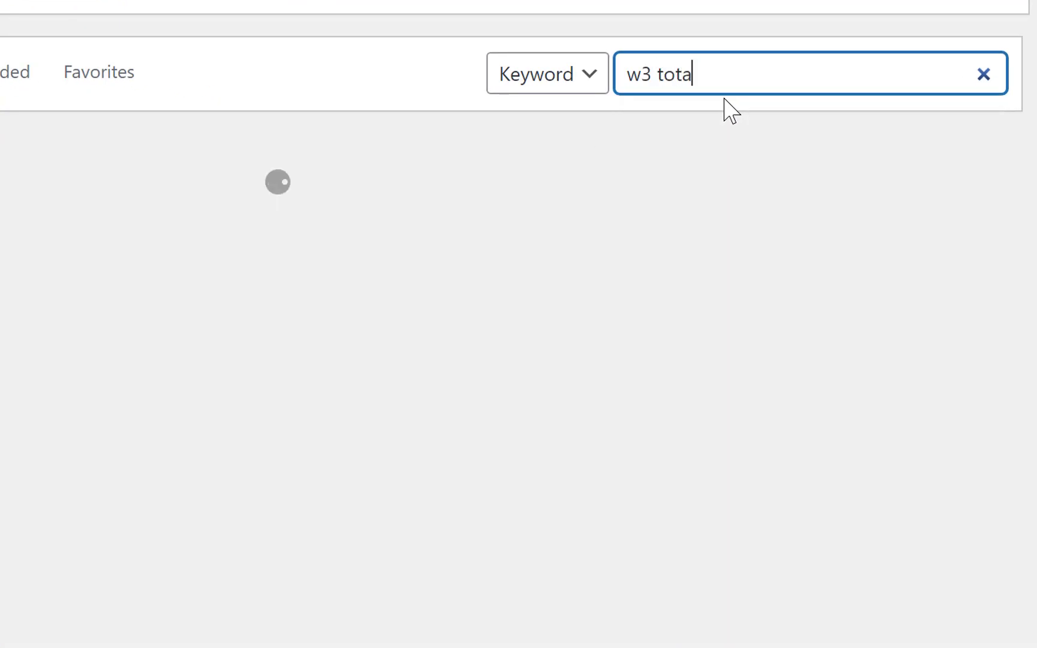
type("cache")
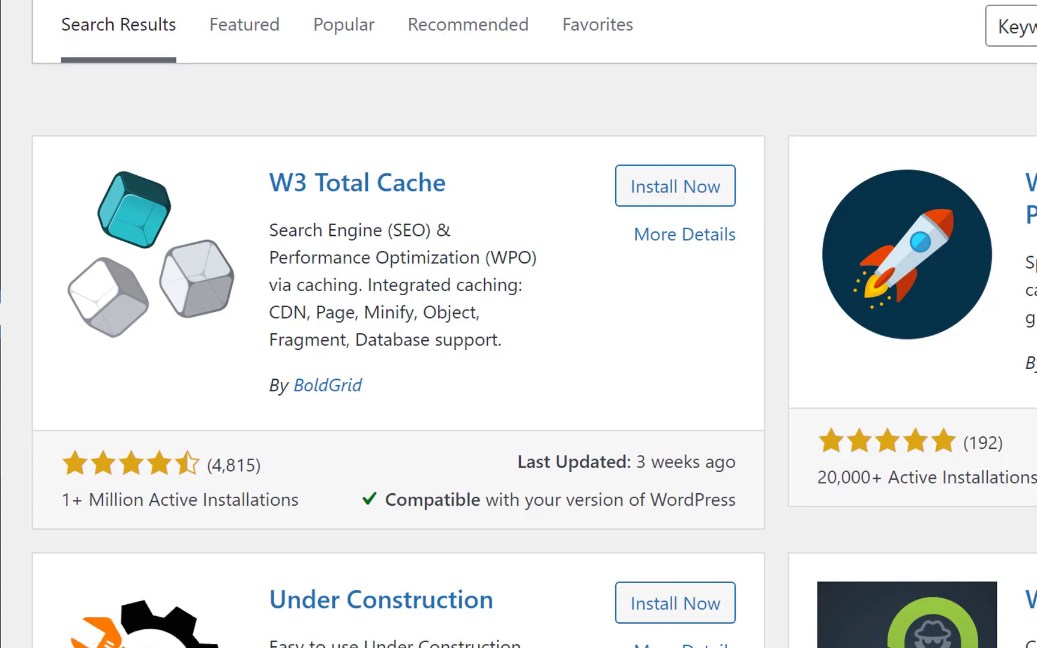
Look over the plugin search results and open the form for uploading a plugin in .zip format
scroll(909, 104, "down", 5)
scroll(968, 108, "up", 10)
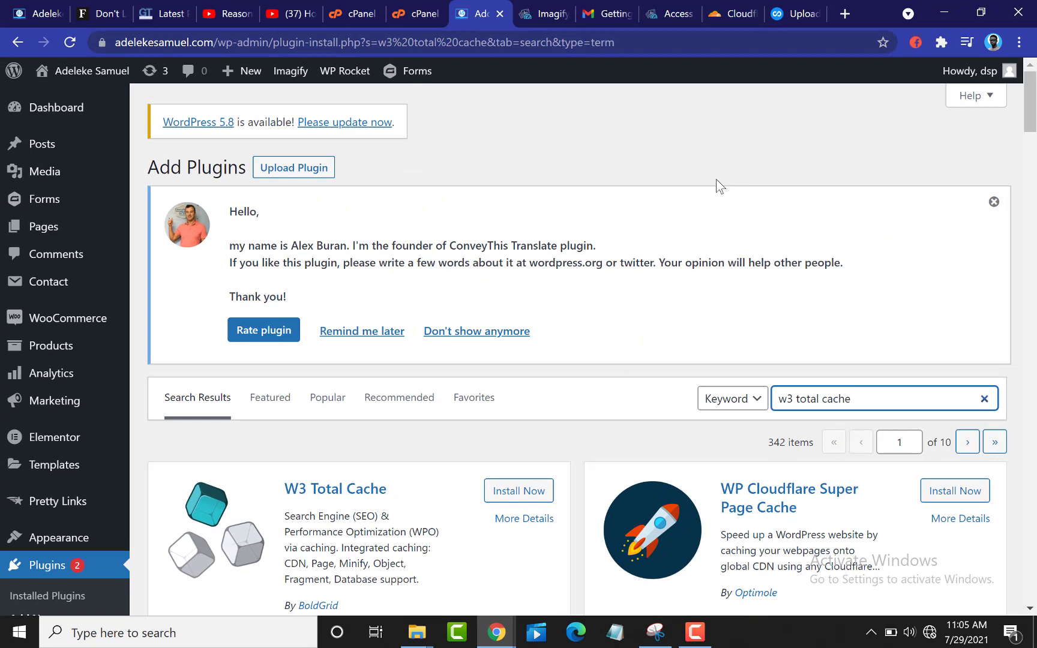
left_click(315, 175)
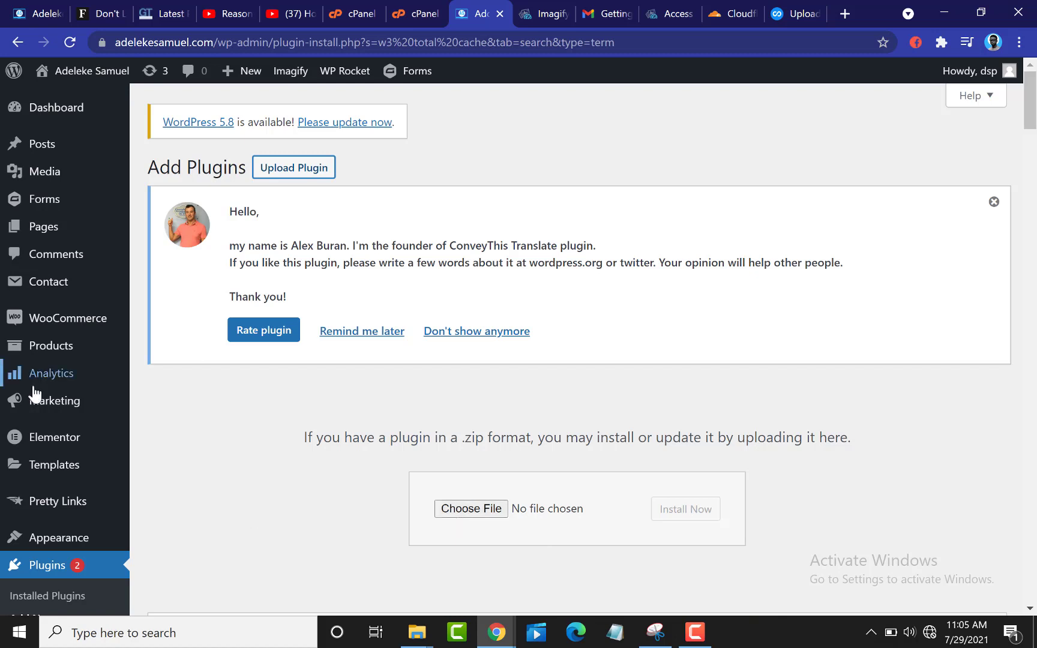
Open the WP Rocket settings page and go to its Dashboard section
mouse_move(71, 342)
scroll(654, 216, "down", 15)
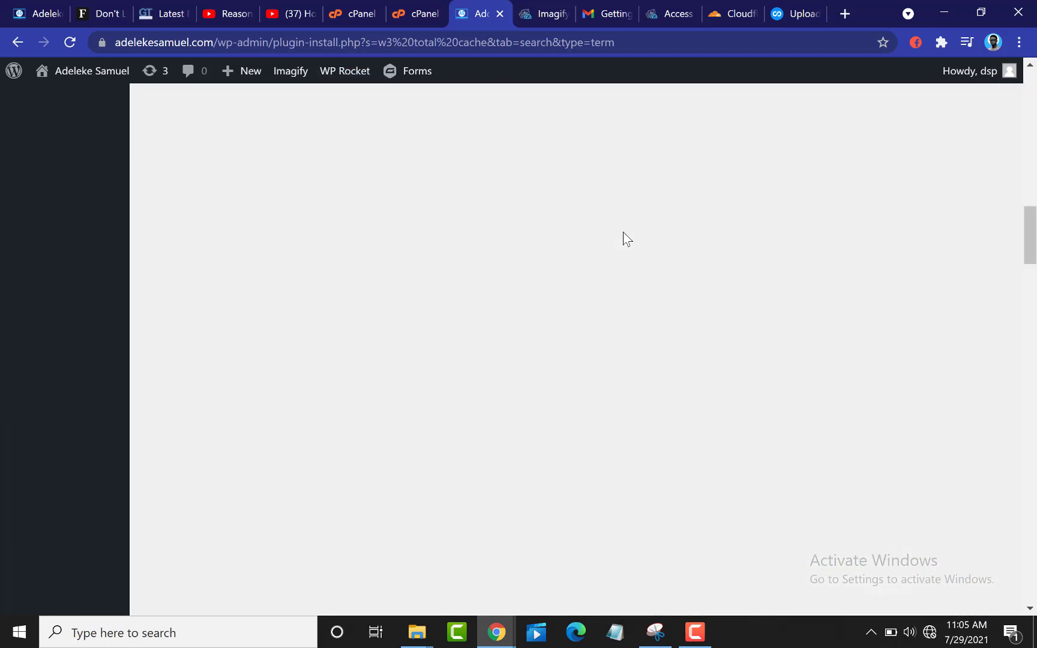
scroll(606, 288, "up", 5)
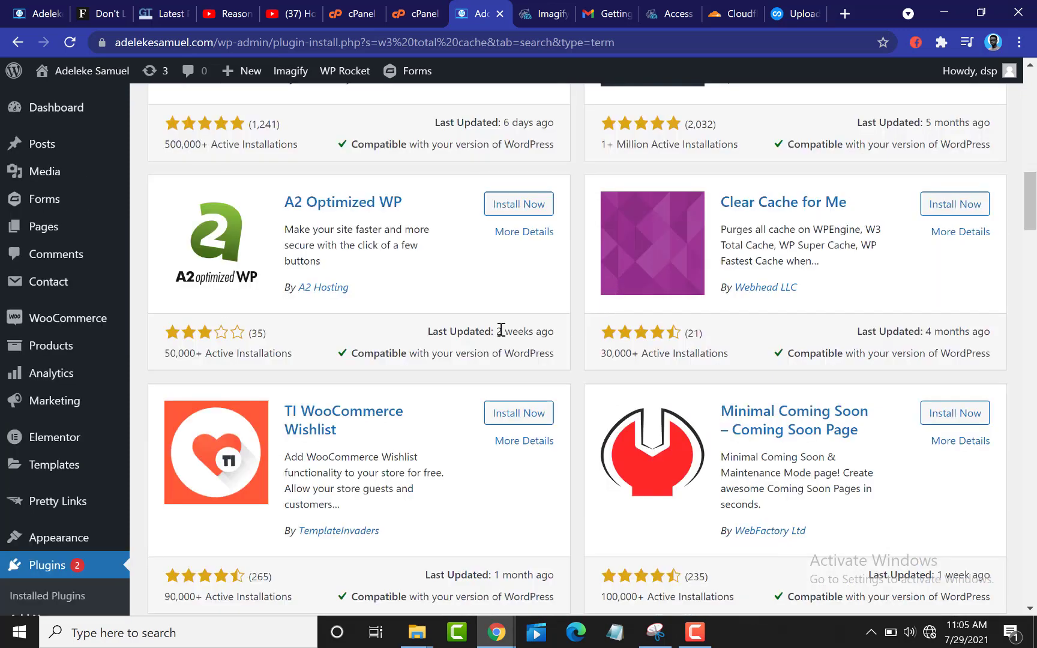
scroll(456, 342, "down", 3)
scroll(336, 342, "up", 6)
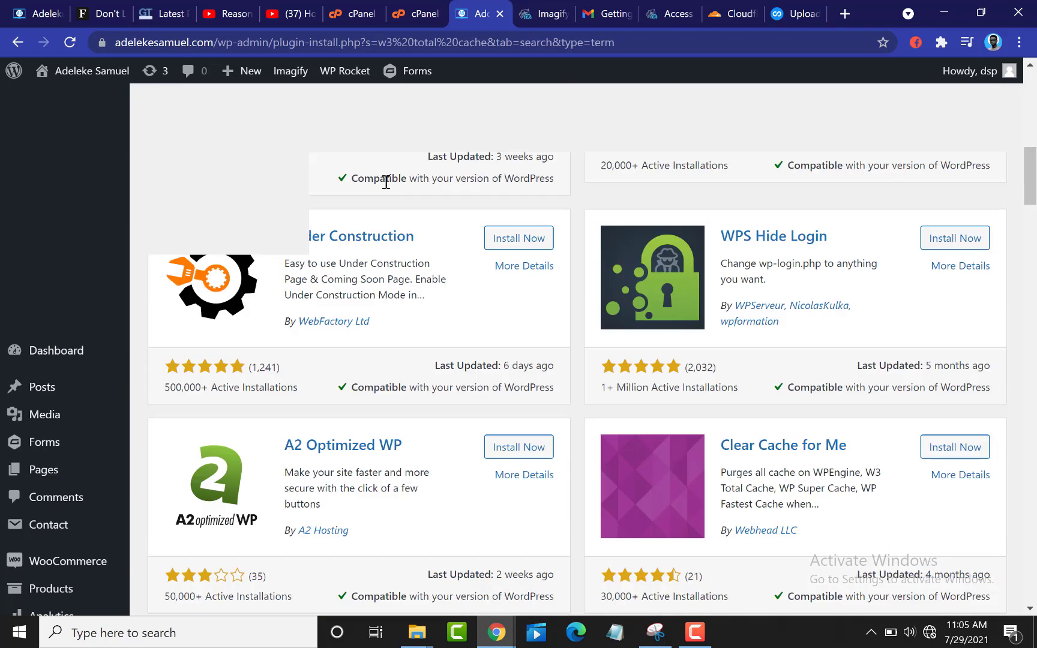
mouse_move(351, 75)
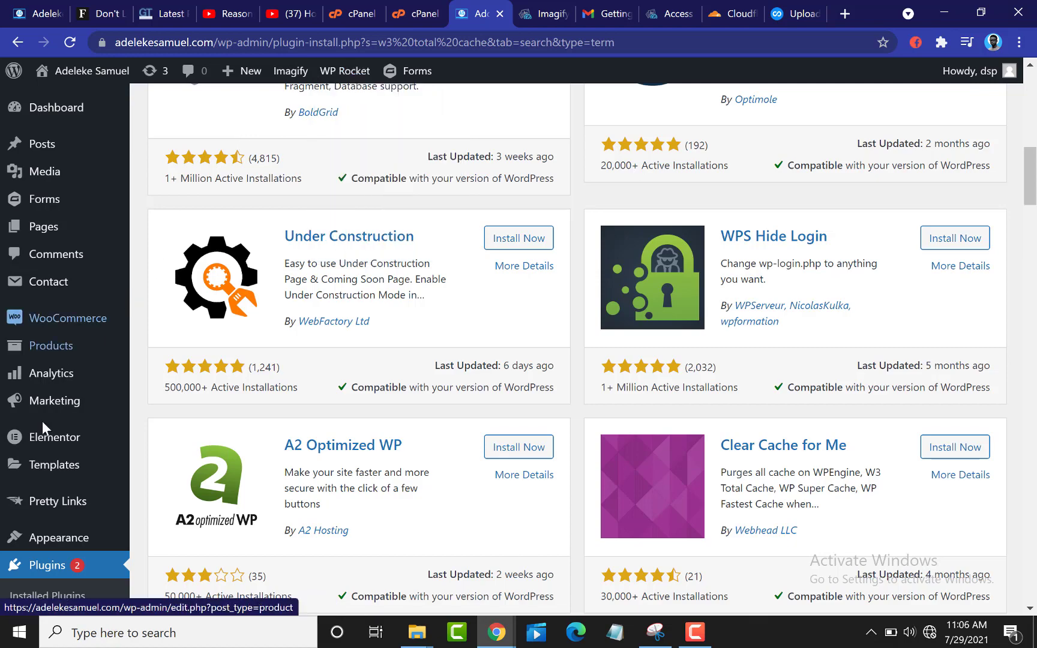
scroll(42, 421, "down", 5)
scroll(54, 480, "down", 1)
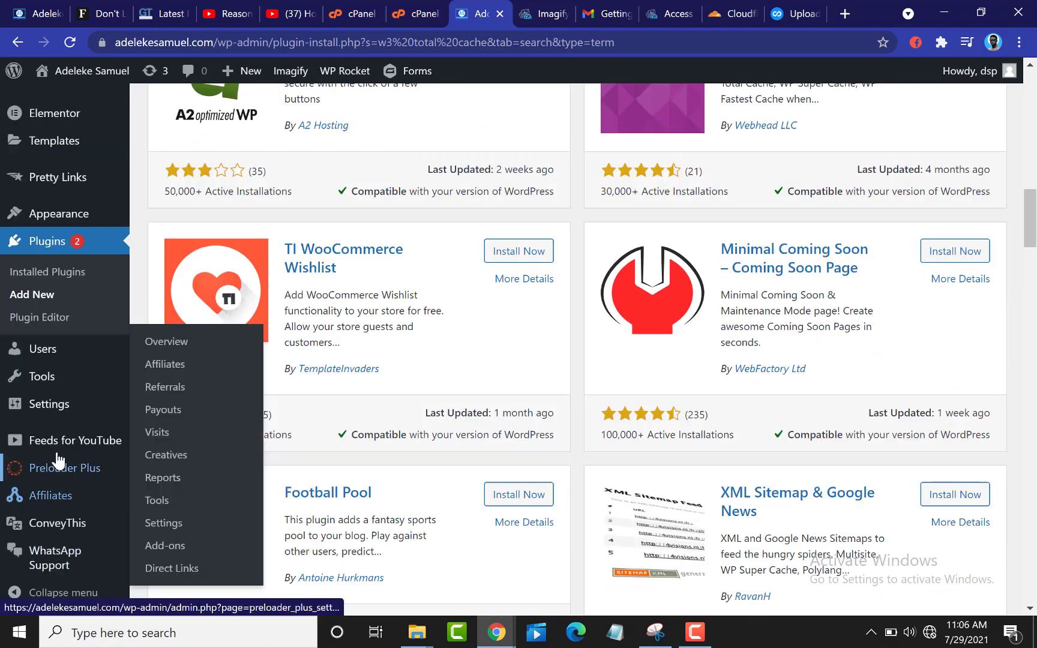
mouse_move(65, 422)
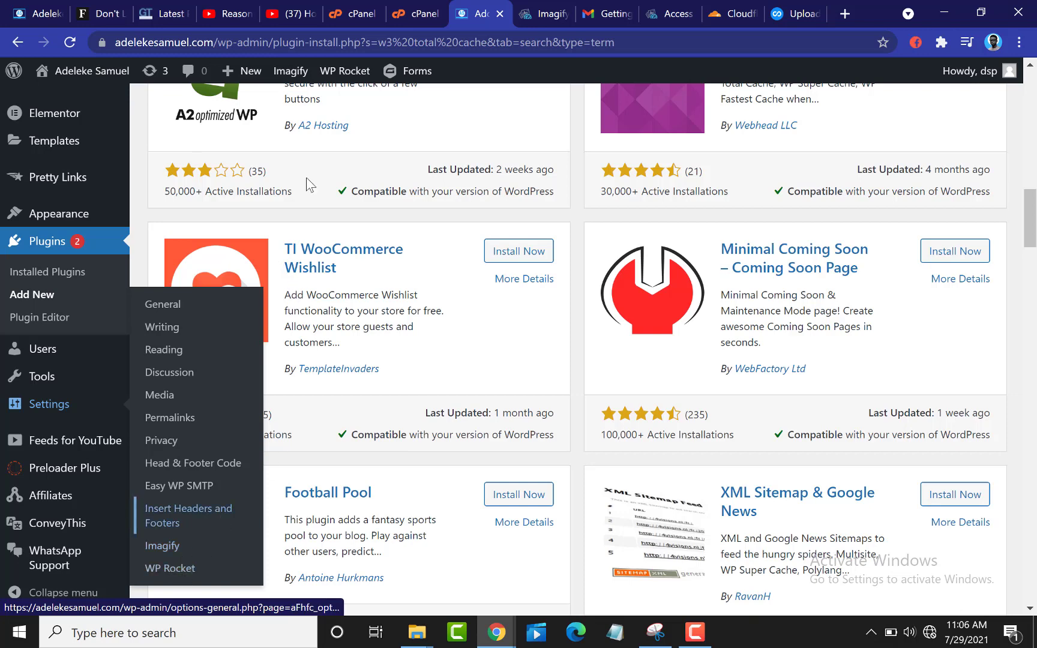
left_click(347, 74)
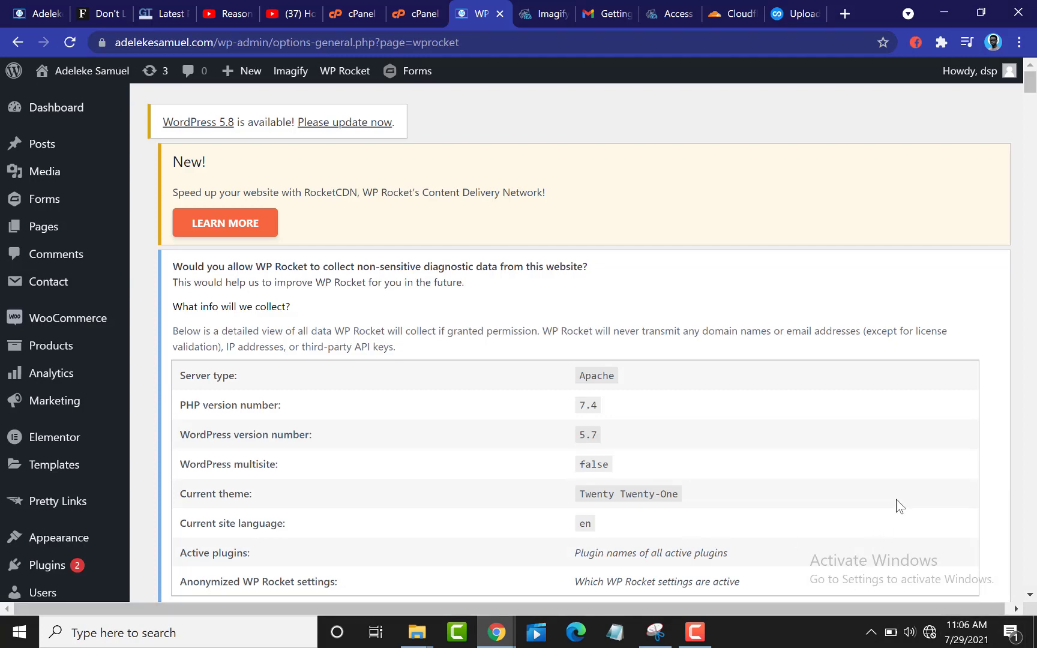
scroll(900, 506, "down", 7)
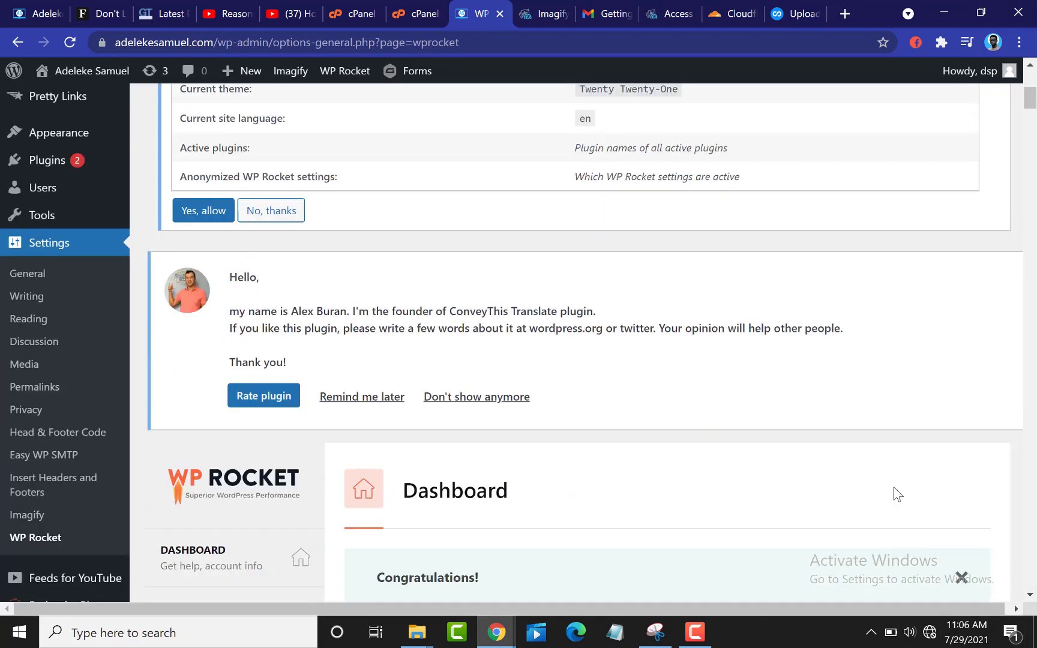
Go to WP Rocket's Cache section and review the mobile cache, user cache and cache lifespan options
scroll(895, 494, "down", 2)
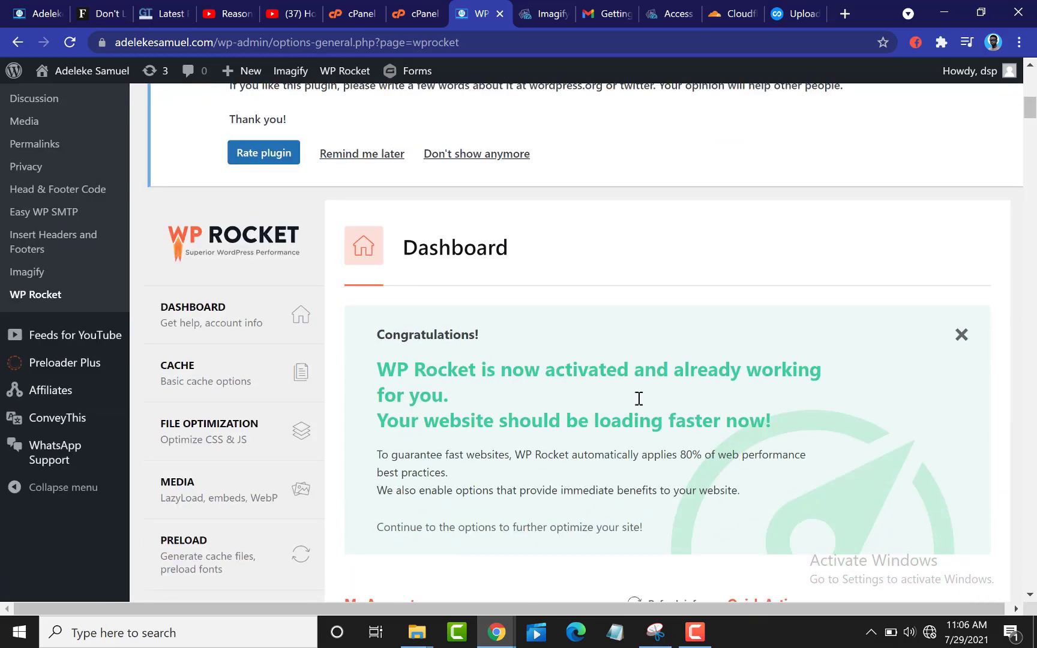
scroll(561, 273, "down", 2)
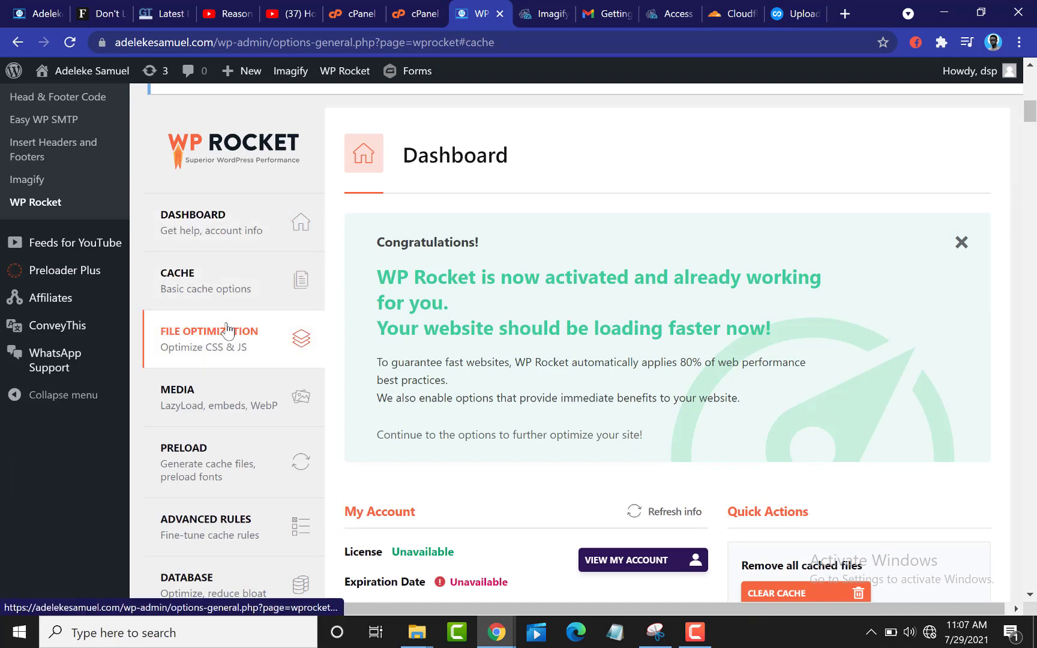
left_click(188, 275)
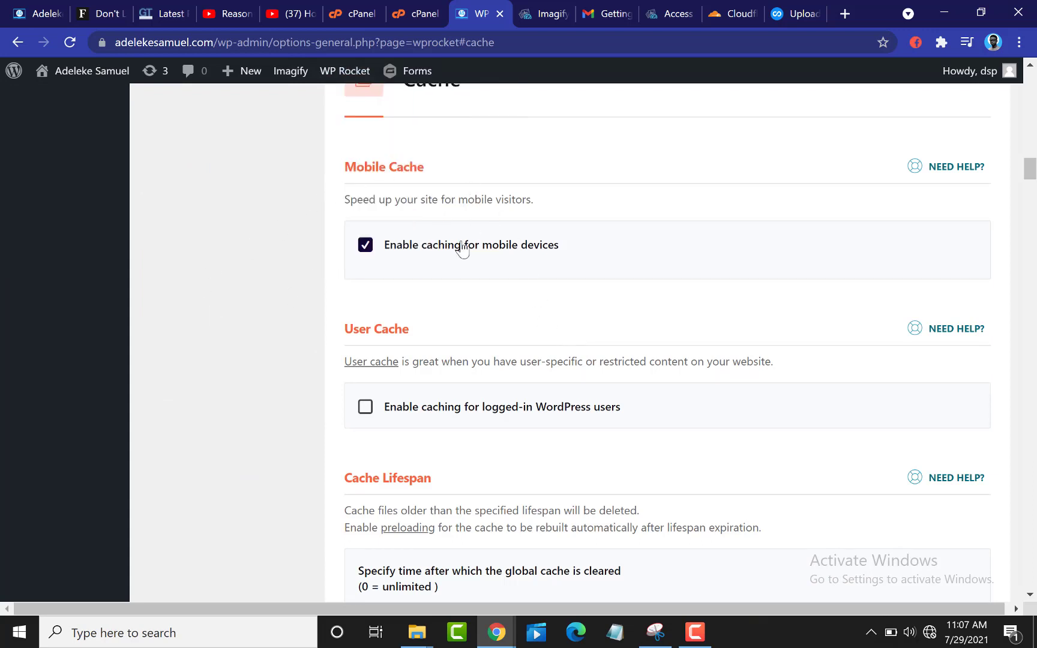
scroll(462, 246, "up", 2)
scroll(462, 249, "down", 6)
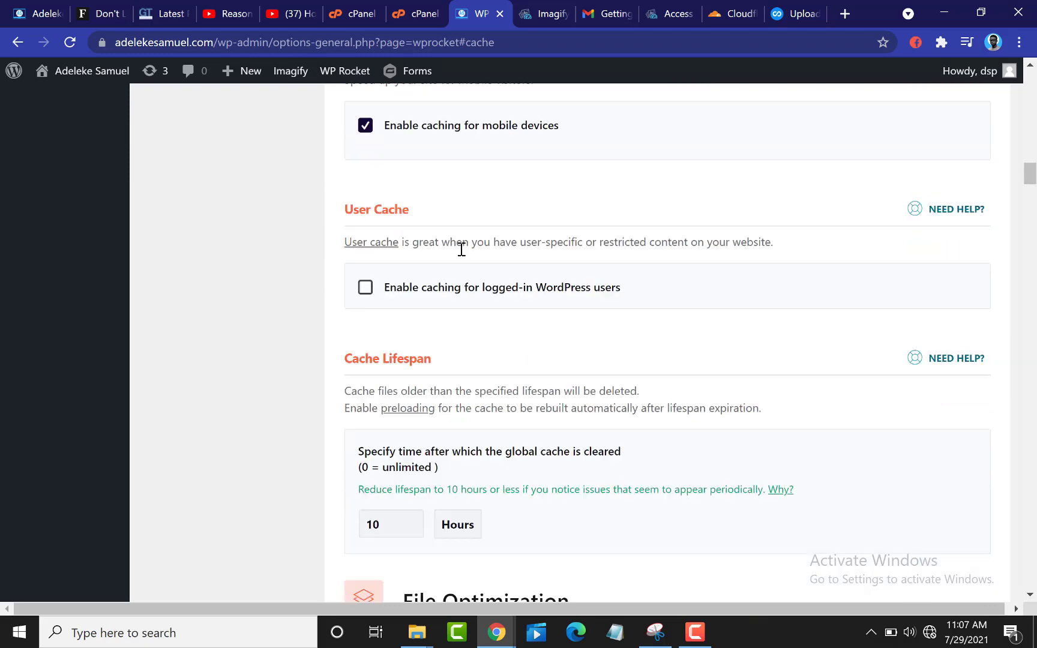
scroll(461, 249, "up", 3)
scroll(464, 256, "up", 5)
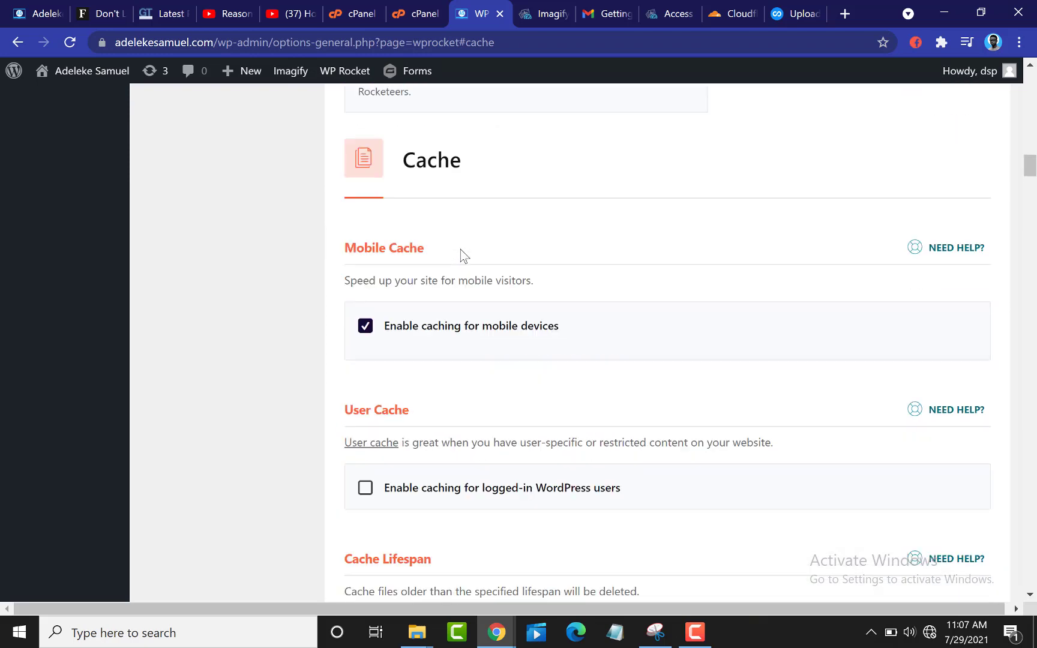
scroll(463, 257, "down", 1)
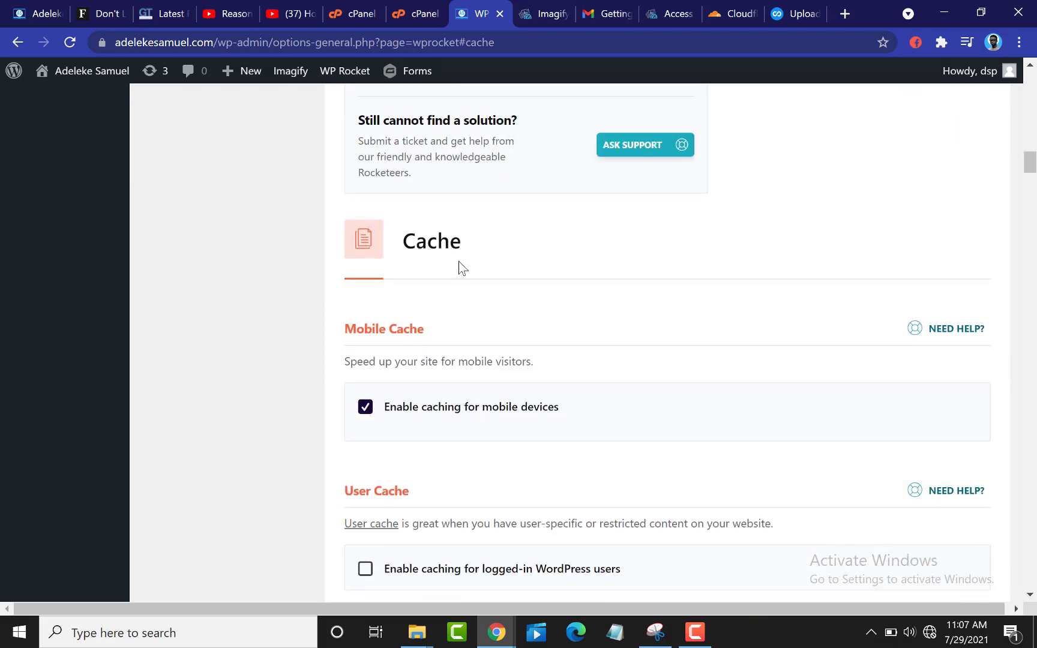
scroll(456, 384, "down", 2)
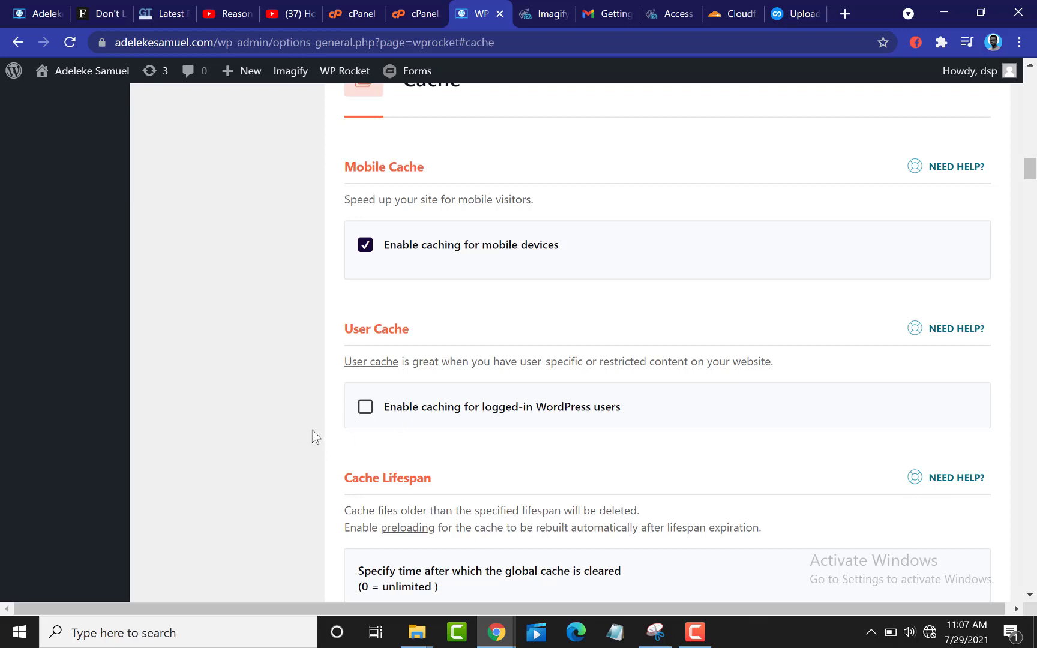
scroll(306, 432, "down", 4)
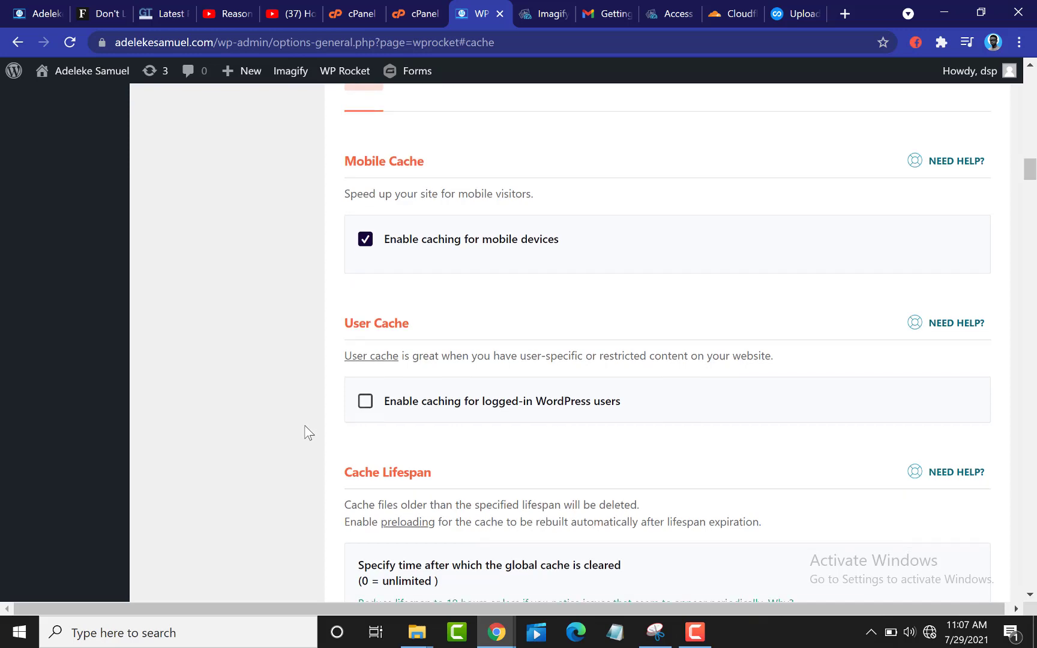
scroll(306, 430, "down", 3)
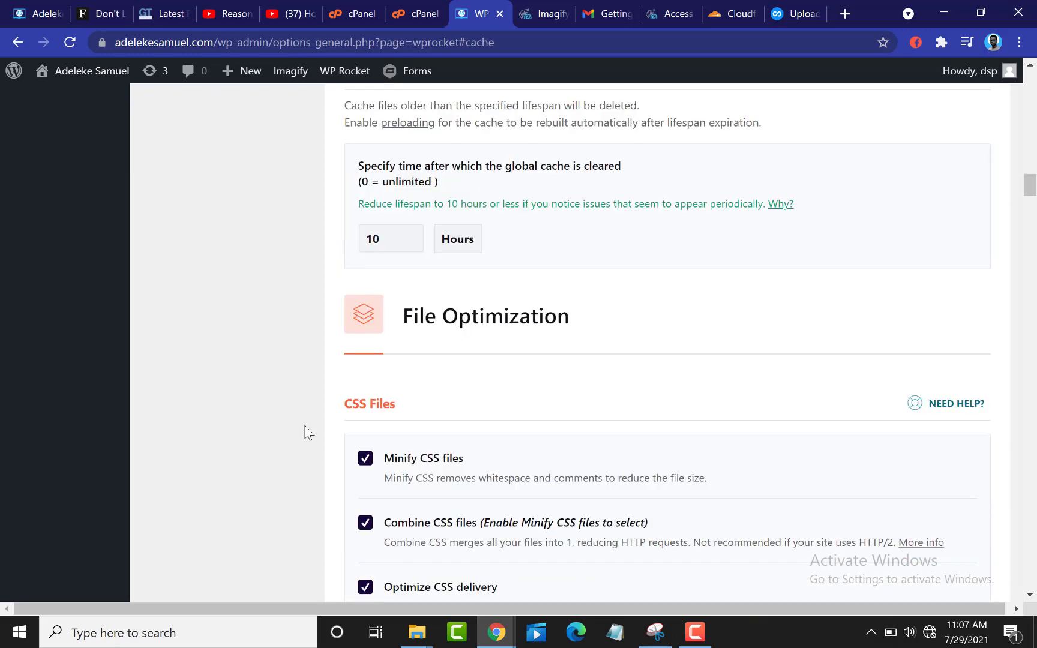
scroll(304, 428, "up", 3)
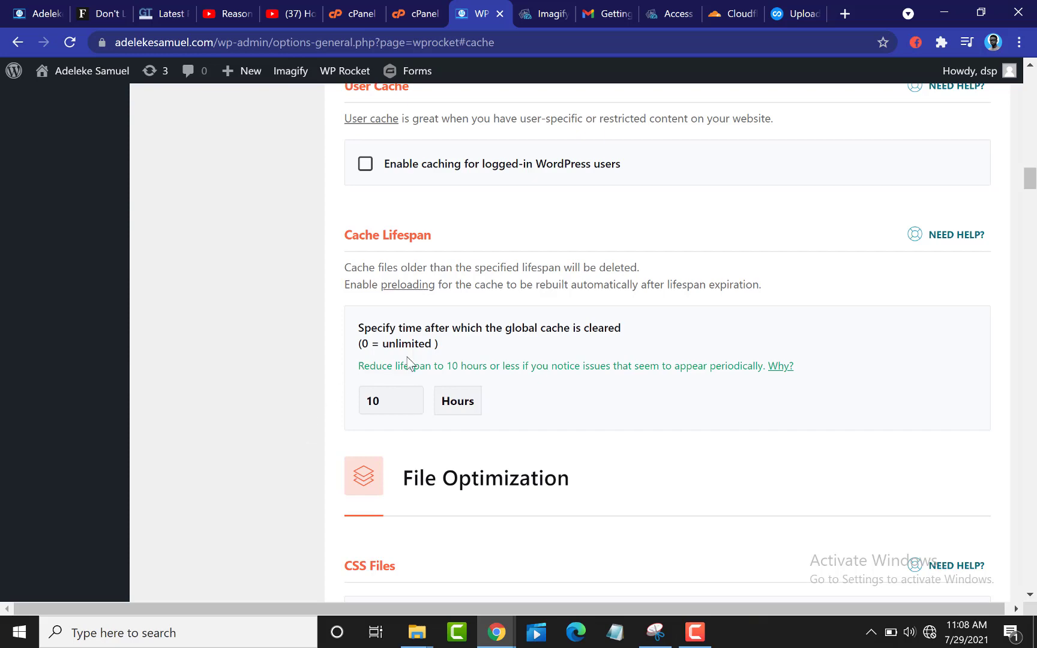
scroll(451, 392, "down", 2)
scroll(449, 389, "down", 1)
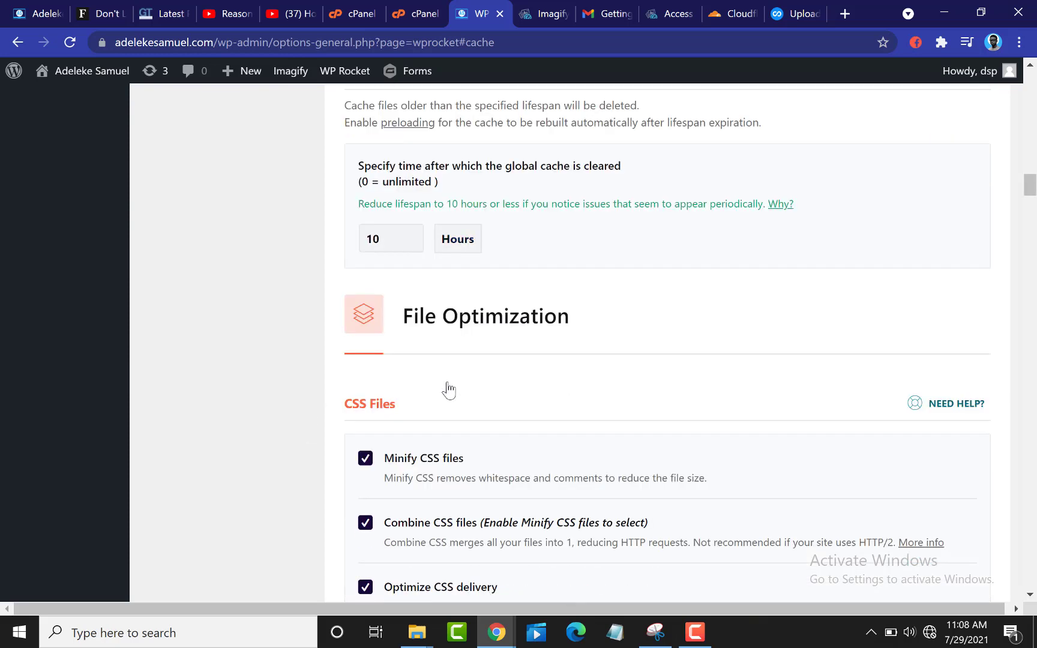
scroll(449, 386, "up", 1)
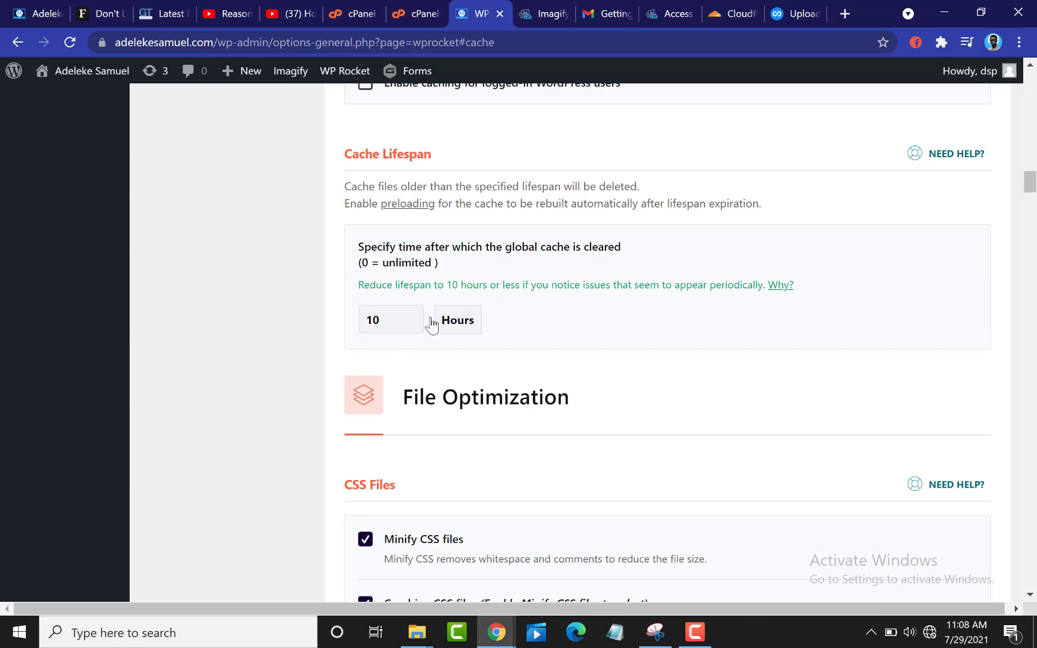
Go to WP Rocket's File Optimization section and review the options for CSS files and JavaScript files
scroll(471, 412, "down", 7)
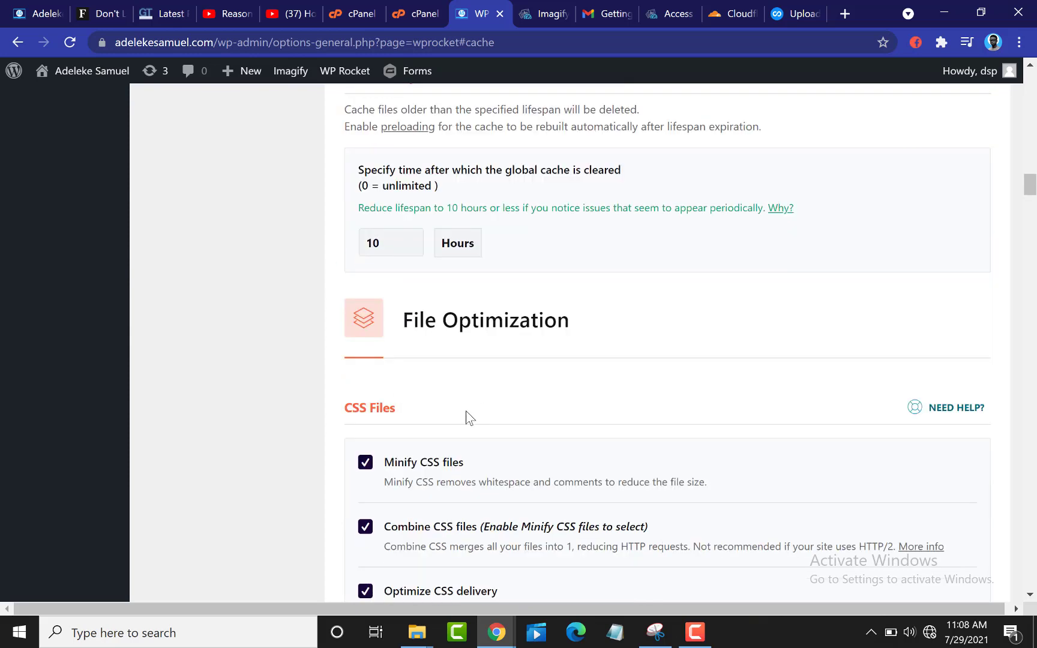
scroll(251, 571, "down", 1)
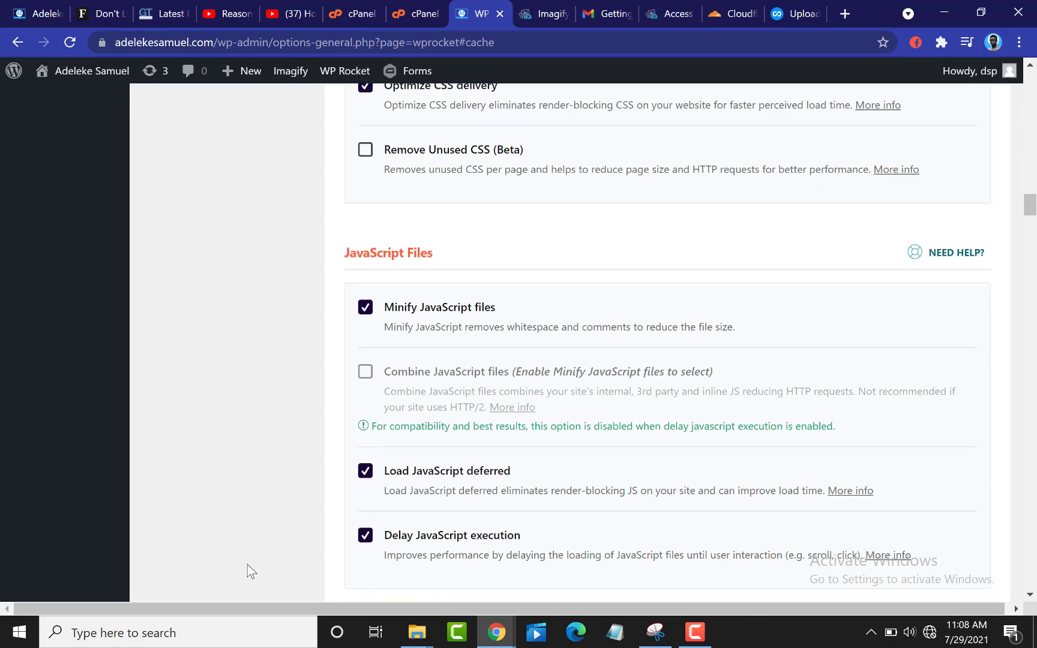
scroll(251, 569, "up", 4)
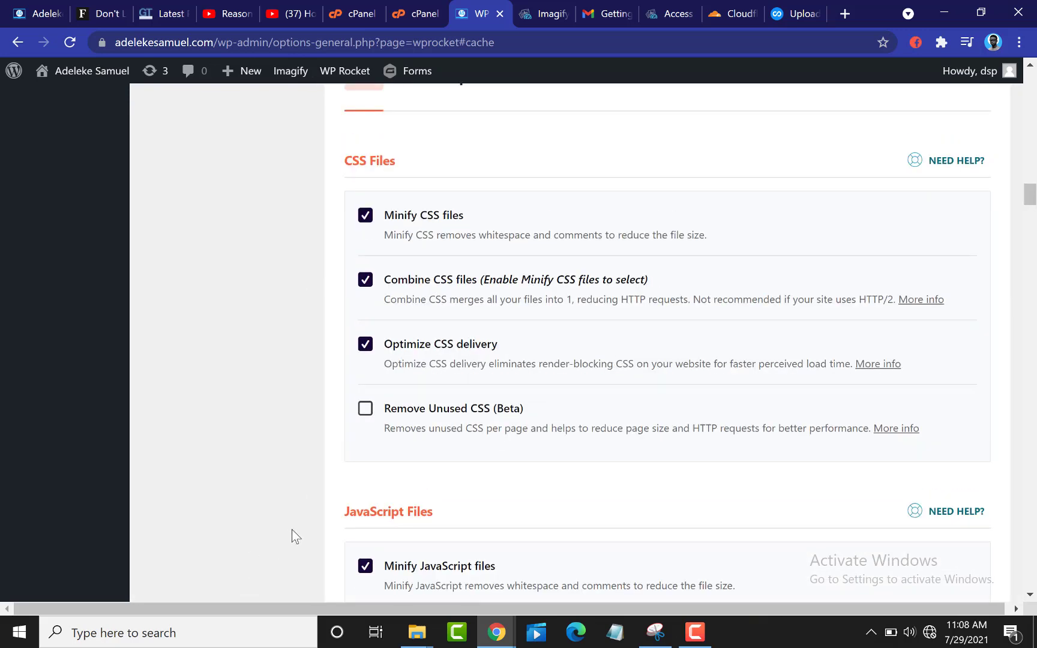
scroll(329, 365, "up", 5)
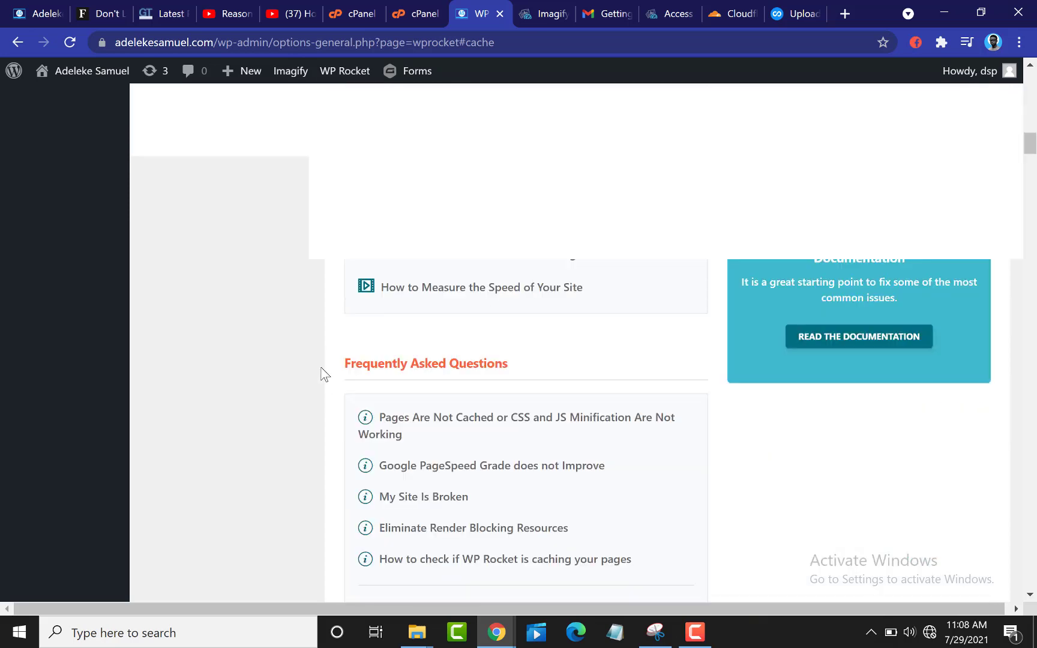
scroll(324, 374, "up", 10)
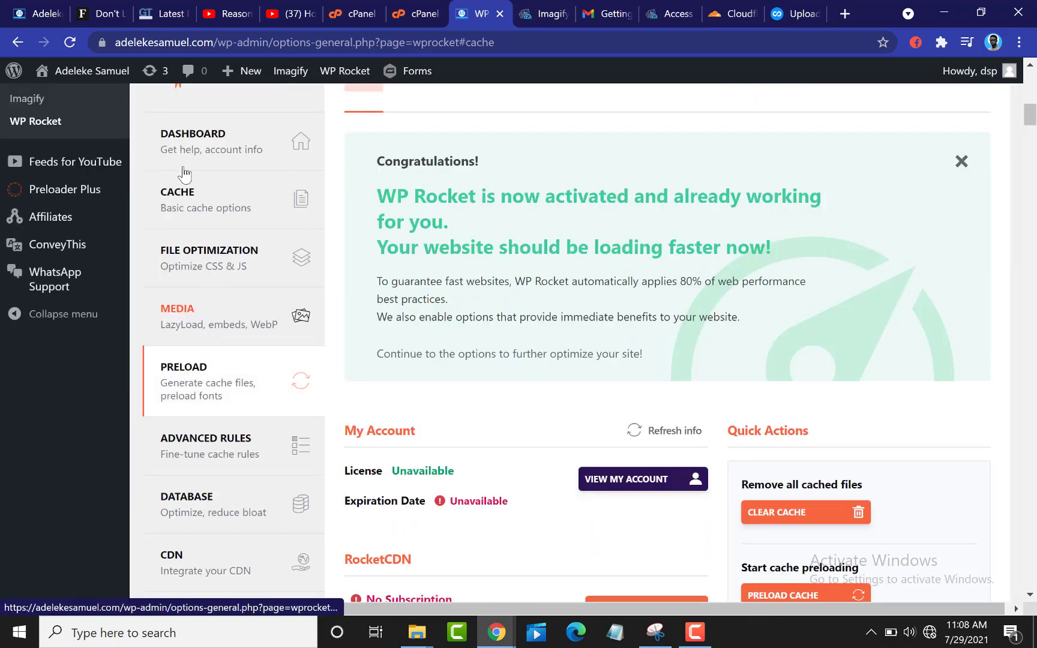
left_click(181, 259)
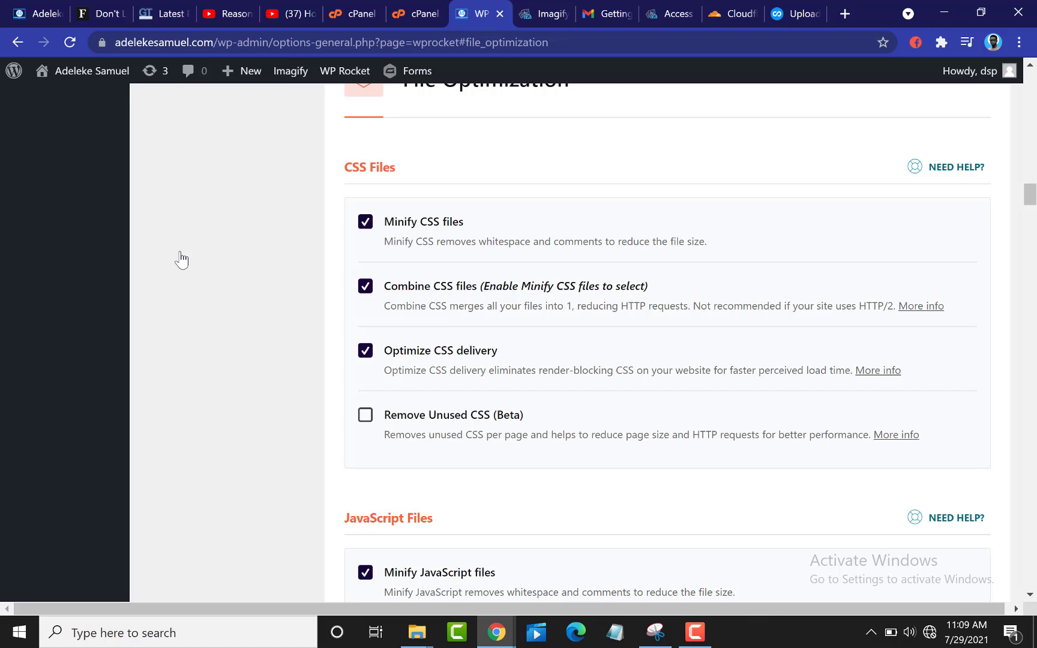
scroll(181, 259, "down", 1)
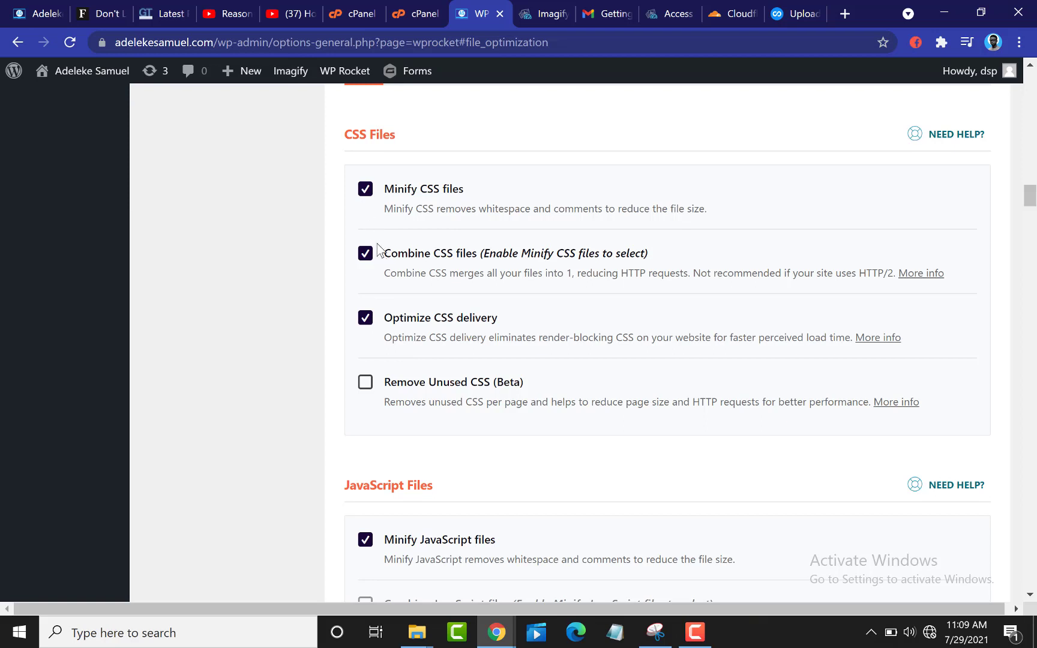
scroll(389, 274, "down", 1)
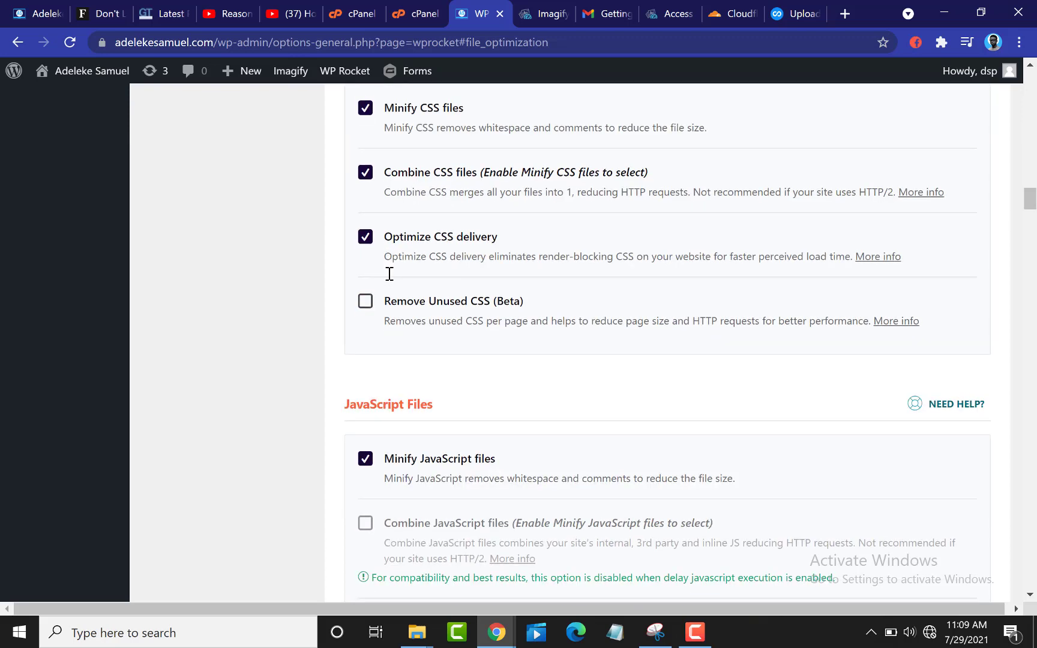
scroll(389, 273, "down", 2)
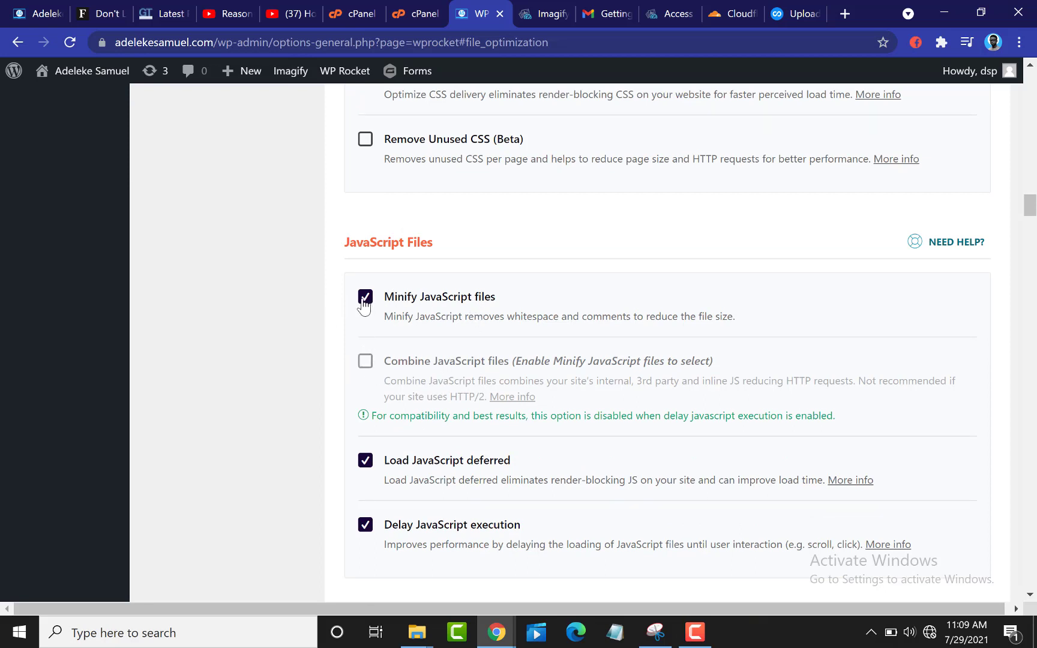
scroll(362, 322, "down", 3)
scroll(352, 243, "up", 2)
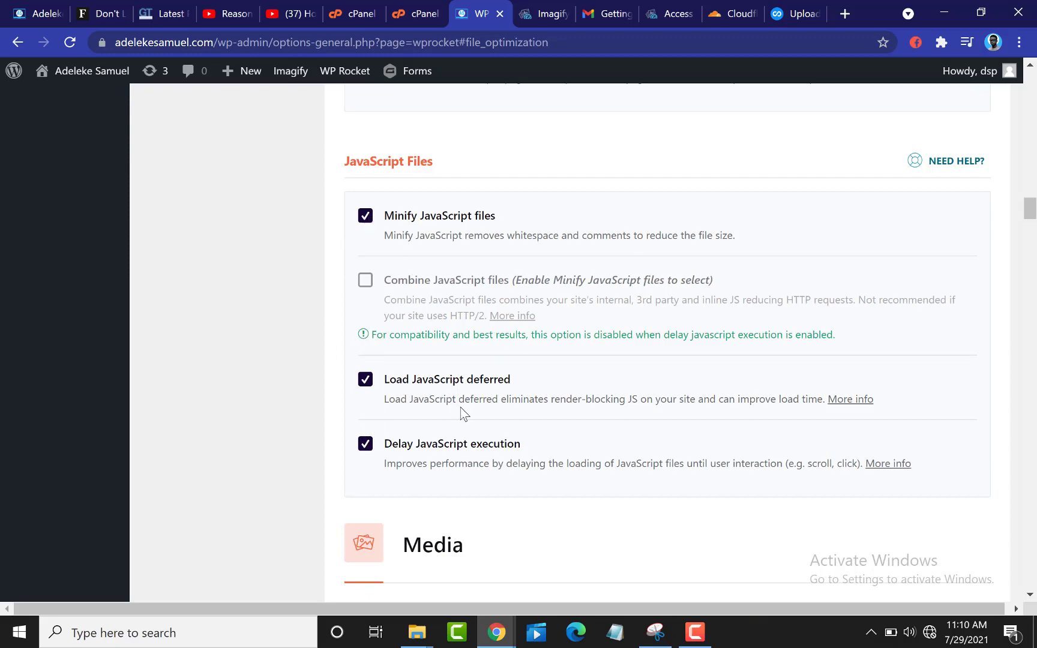
scroll(464, 414, "down", 3)
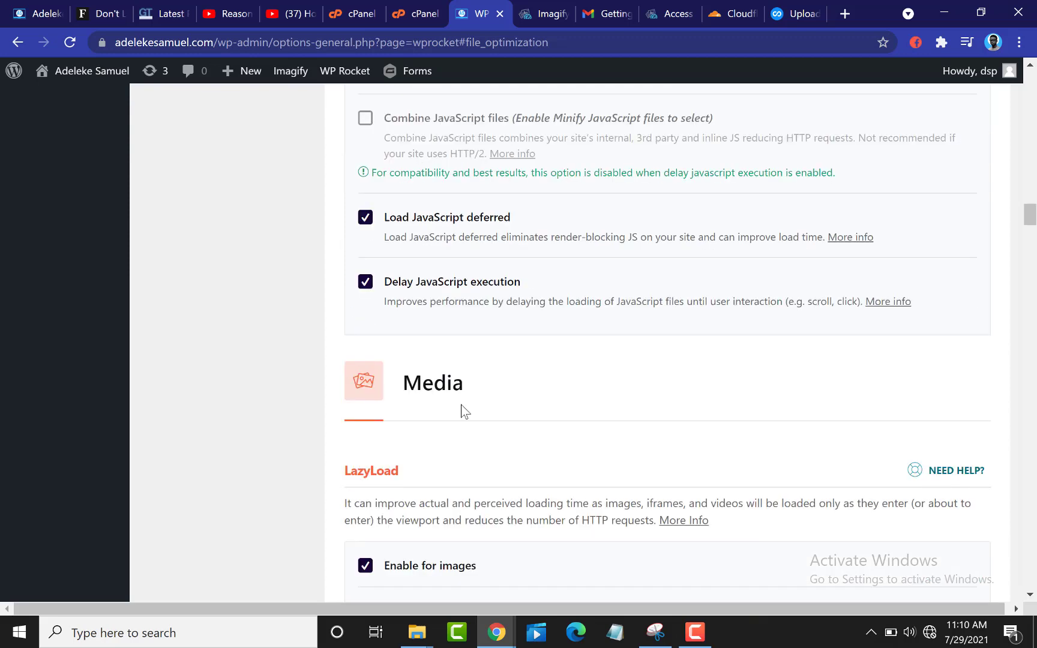
scroll(463, 408, "down", 1)
Go to WP Rocket's Media section and review the LazyLoad, image dimensions, embeds and WebP compatibility options
scroll(464, 407, "up", 20)
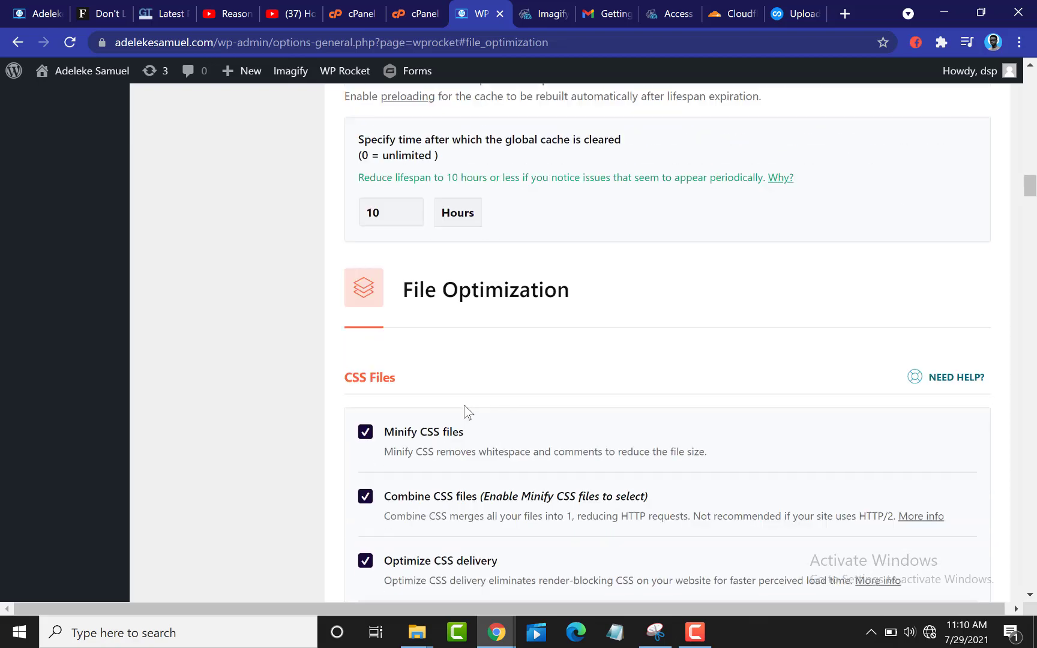
scroll(463, 389, "down", 10)
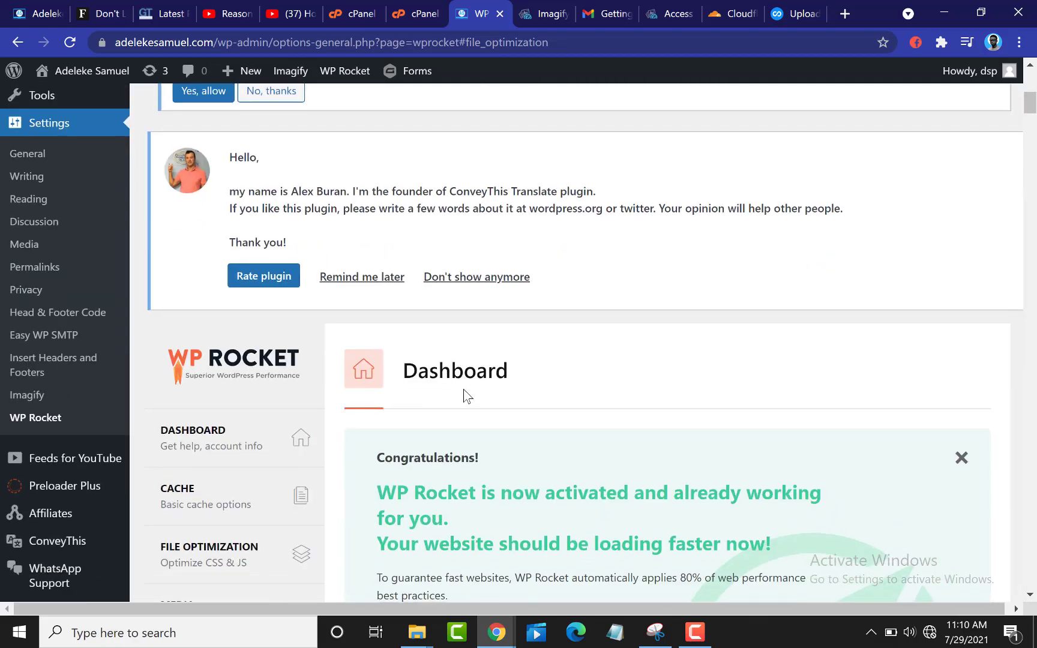
scroll(324, 408, "up", 8)
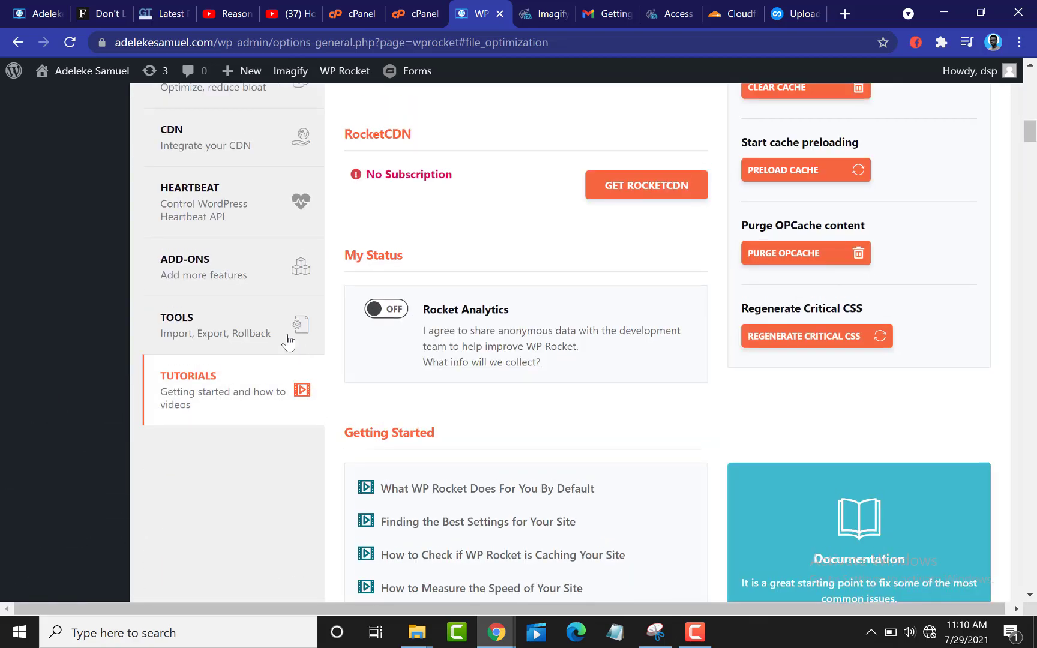
scroll(224, 264, "up", 2)
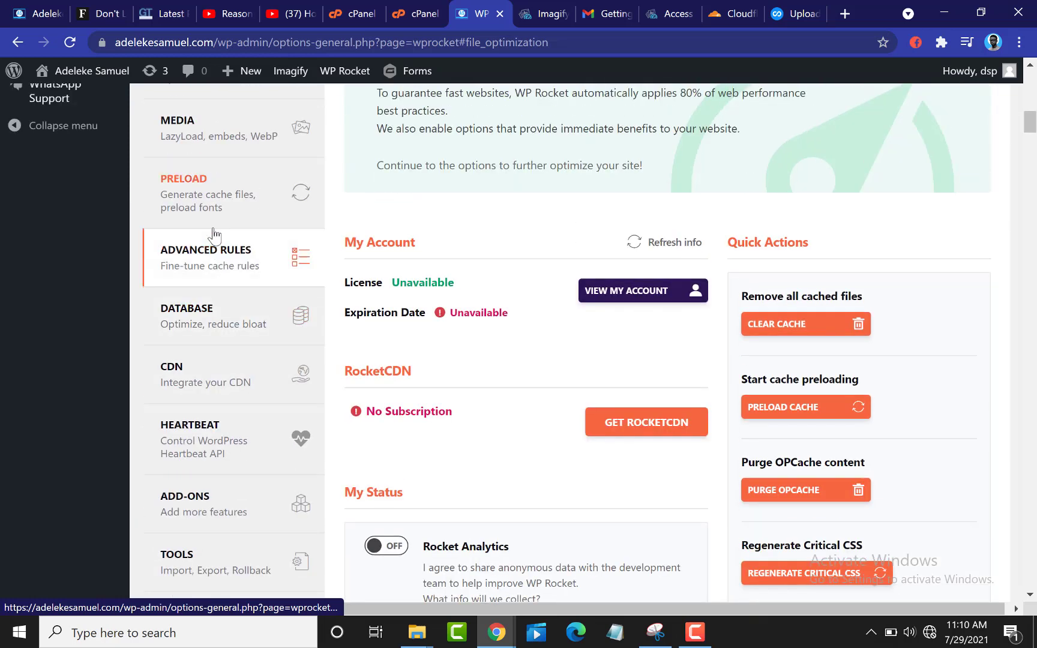
scroll(213, 201, "up", 2)
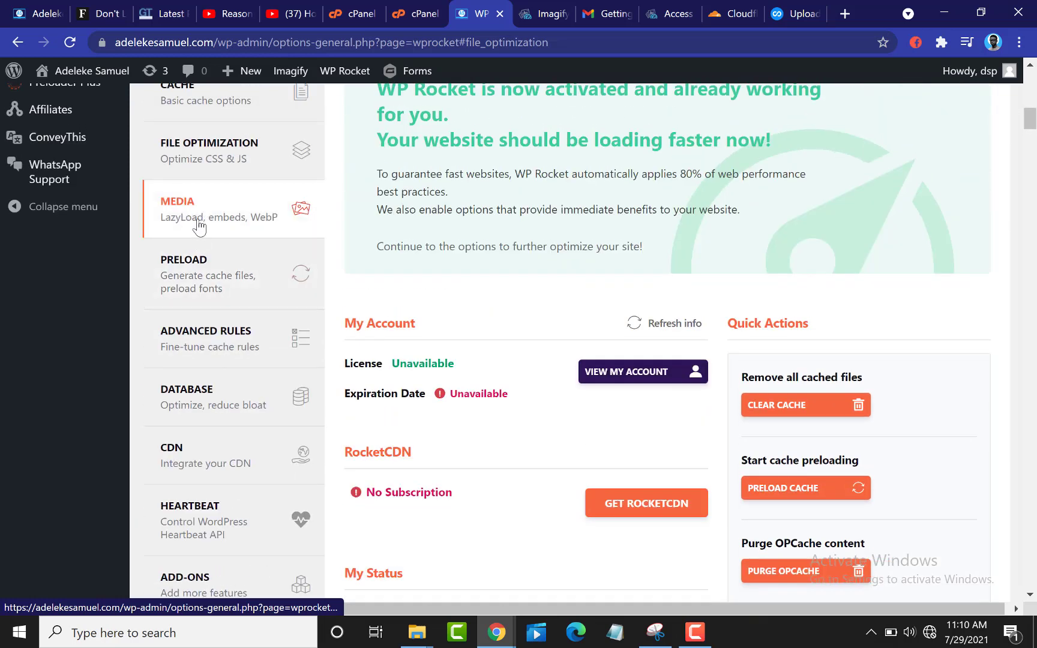
left_click(201, 225)
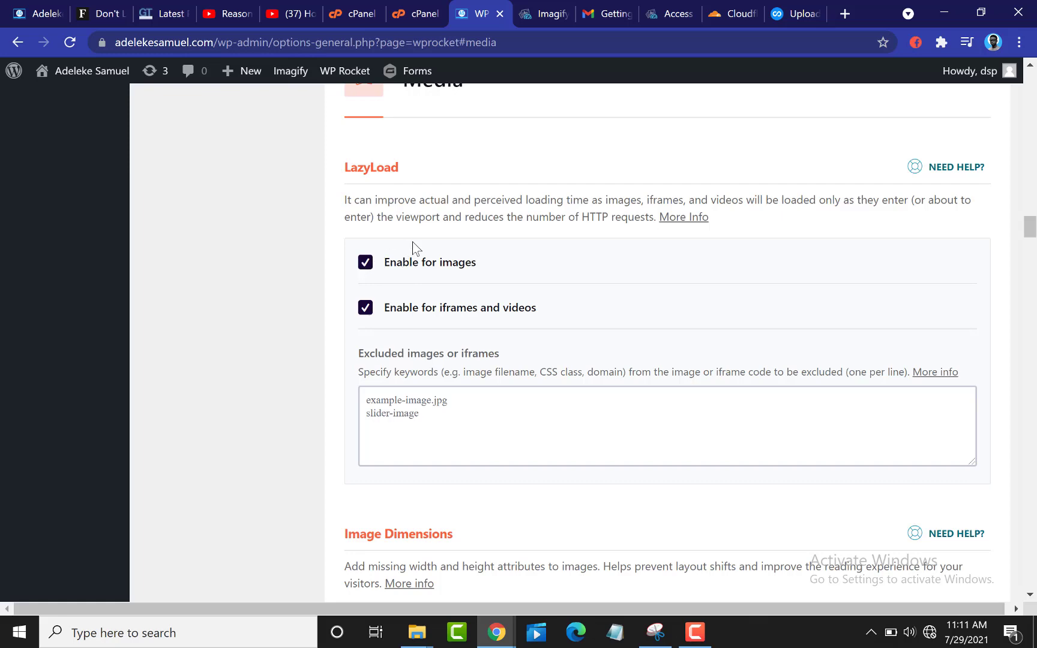
scroll(408, 365, "down", 1)
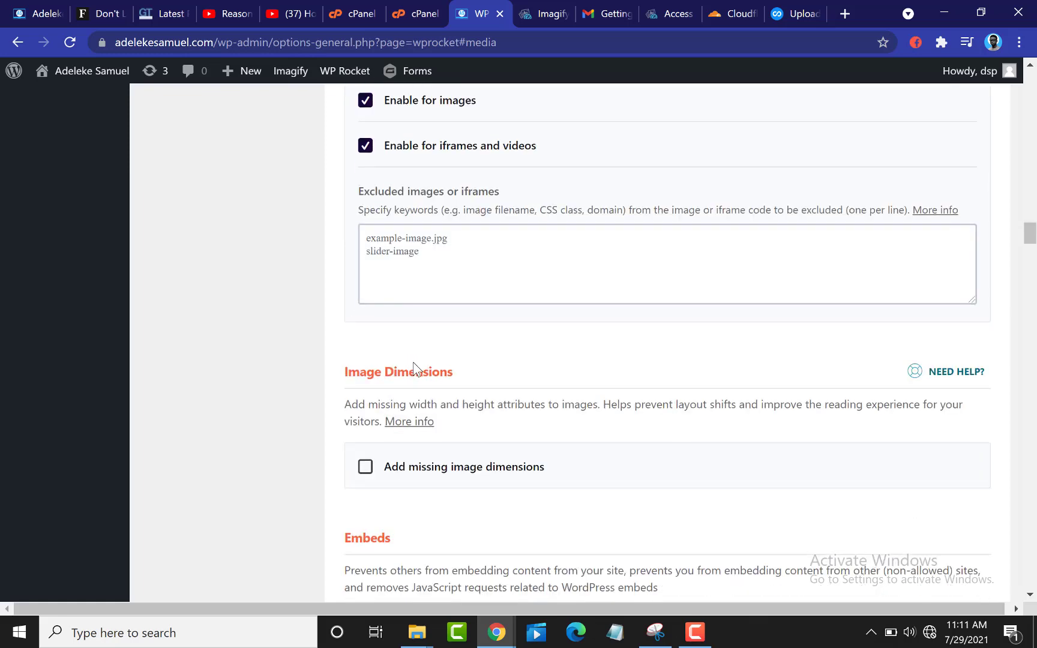
scroll(411, 363, "down", 4)
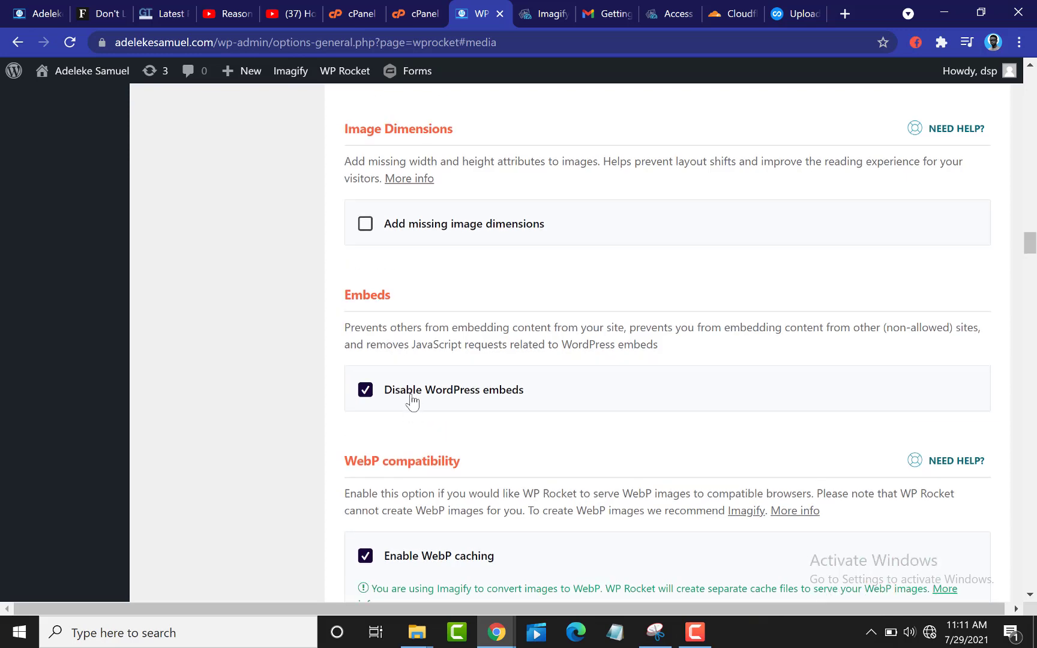
scroll(382, 480, "down", 3)
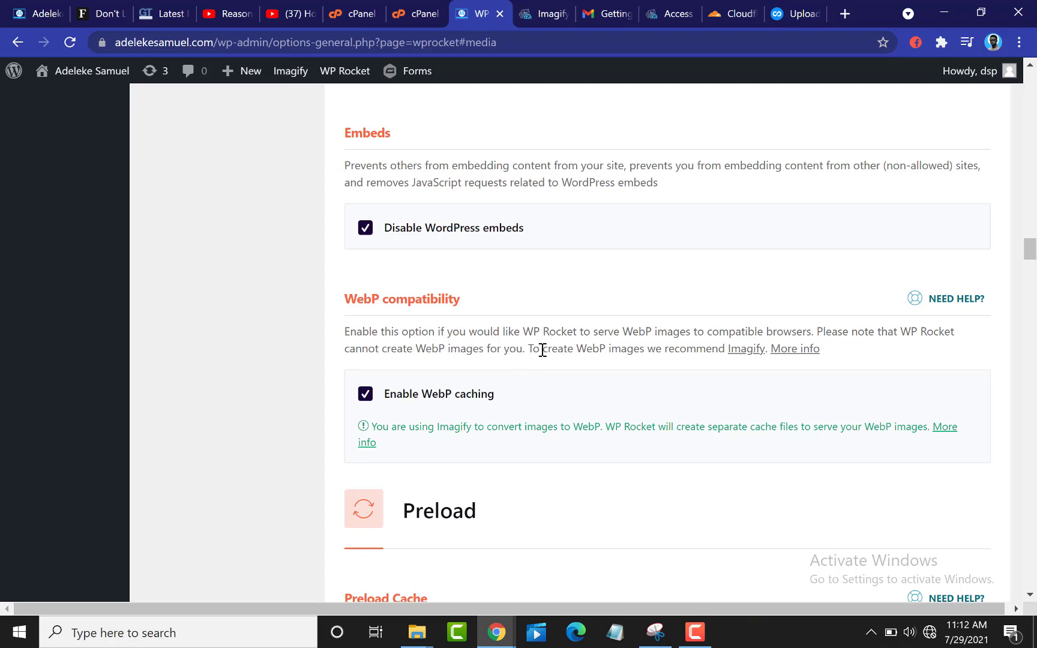
left_click_drag(533, 351, 653, 357)
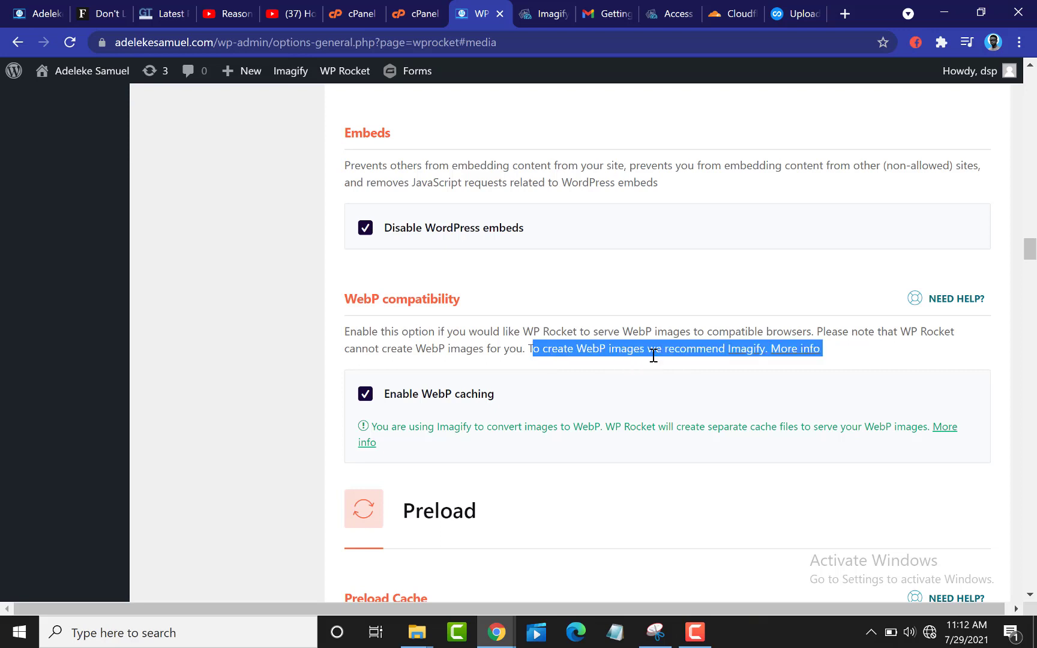
left_click(672, 351)
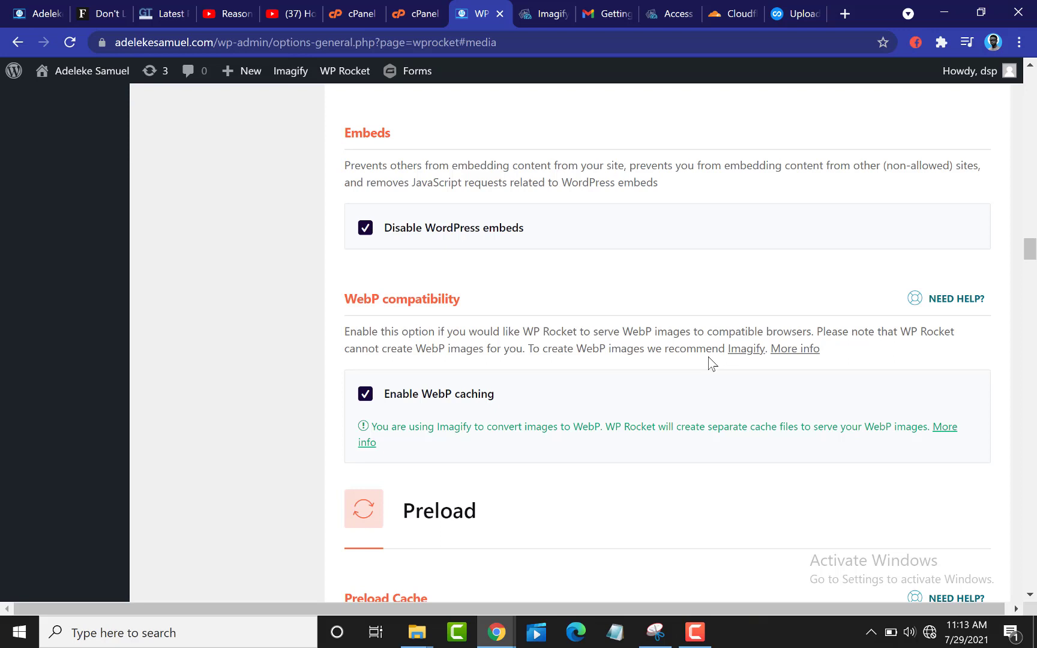
scroll(710, 362, "down", 1)
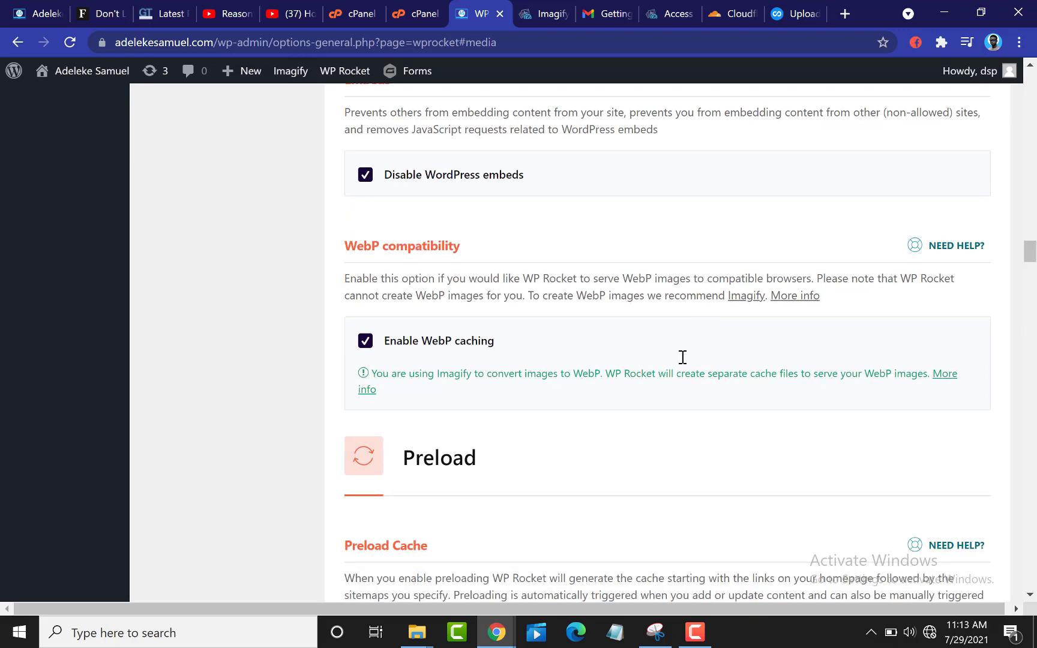
Look through WP Rocket's Preload and Advanced Rules sections, including the never-cache, always-purge and cache query string options
scroll(722, 477, "down", 1)
scroll(725, 477, "down", 2)
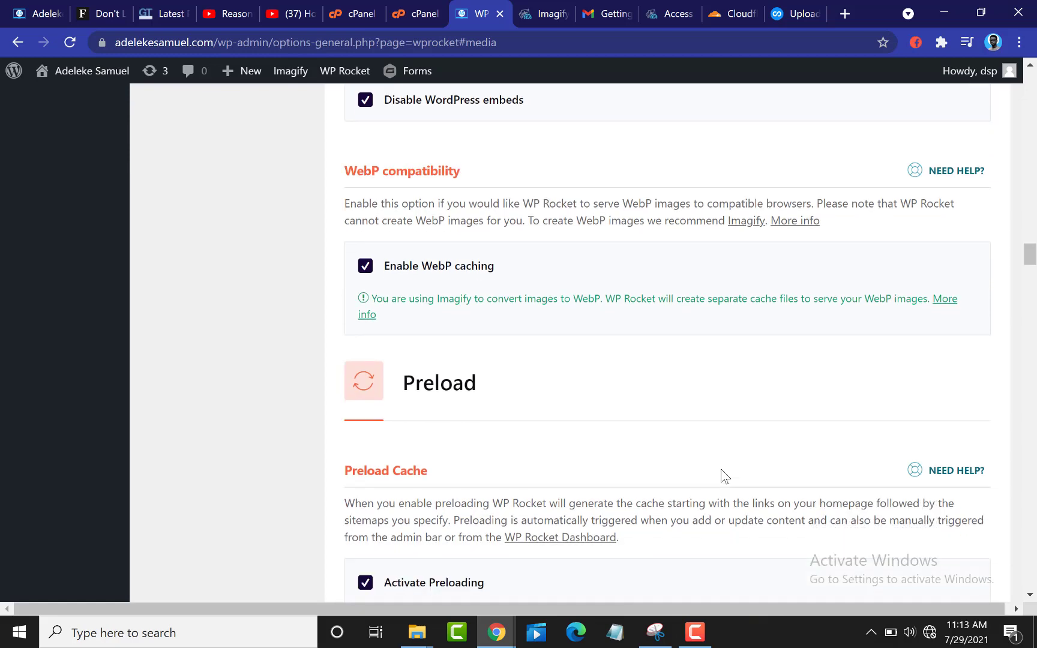
scroll(725, 477, "up", 2)
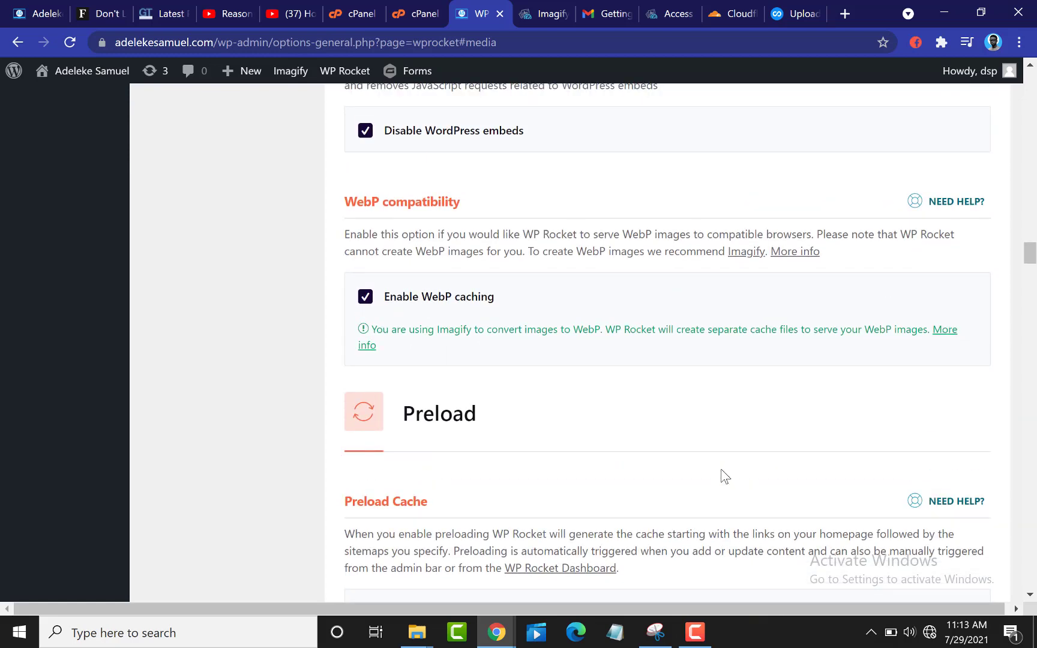
scroll(724, 477, "down", 20)
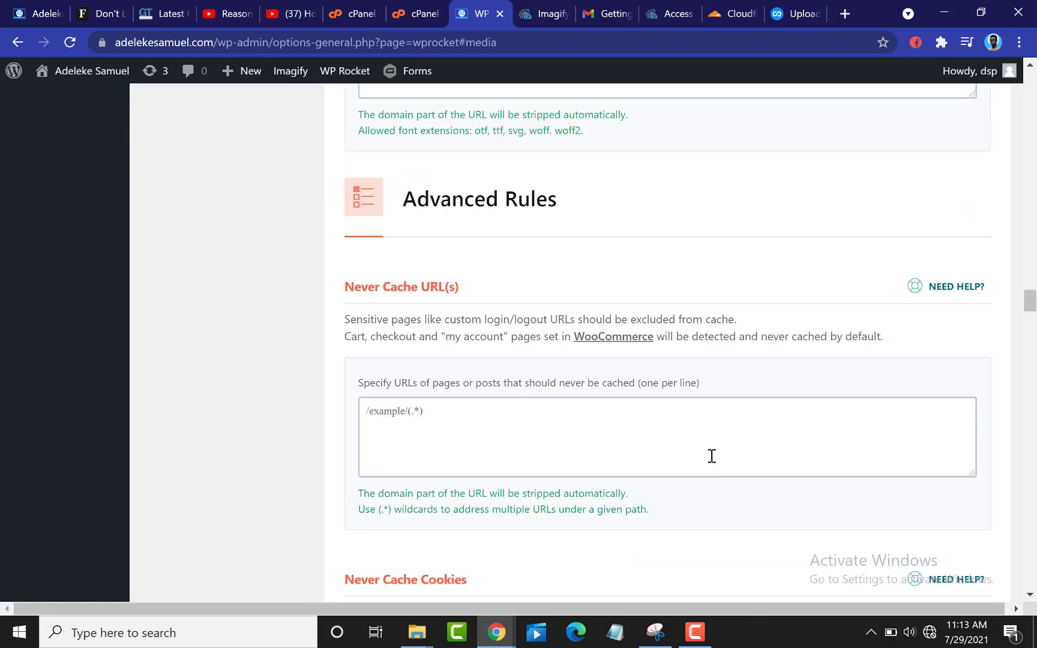
scroll(713, 455, "down", 20)
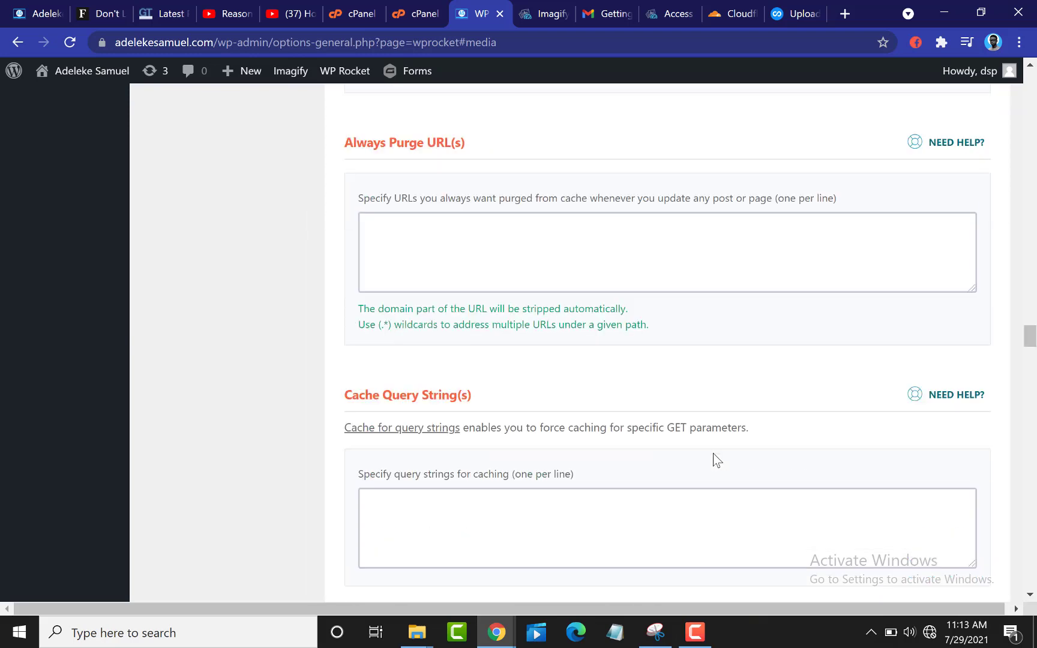
Go to WP Rocket's Database section and review the Post Cleanup and Comments Cleanup options
scroll(715, 454, "up", 20)
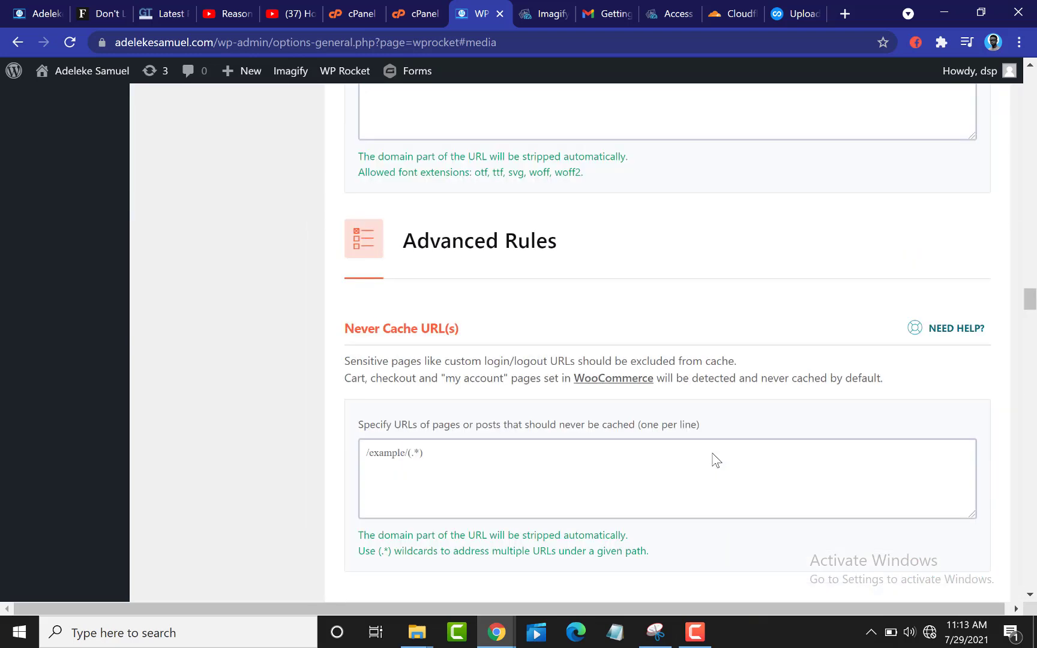
scroll(714, 460, "up", 8)
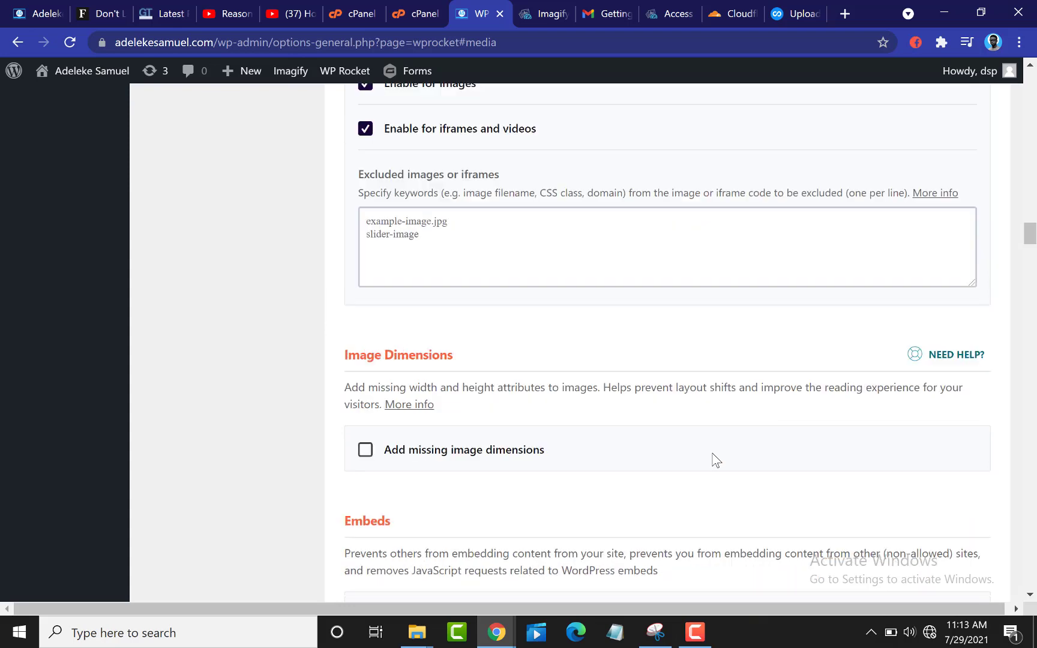
scroll(714, 460, "up", 13)
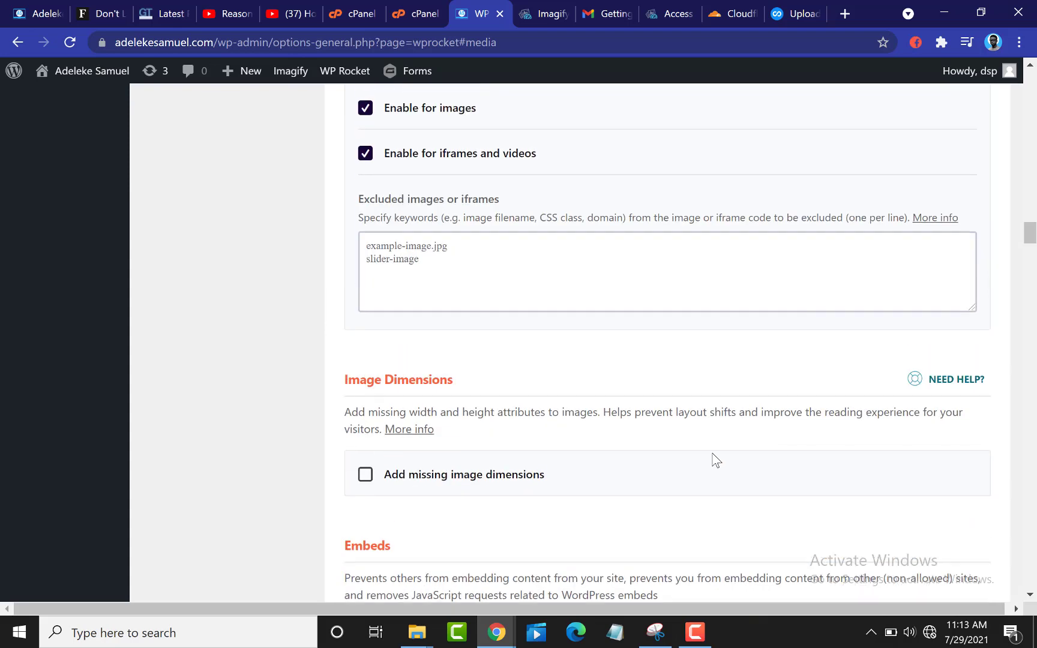
scroll(714, 460, "up", 6)
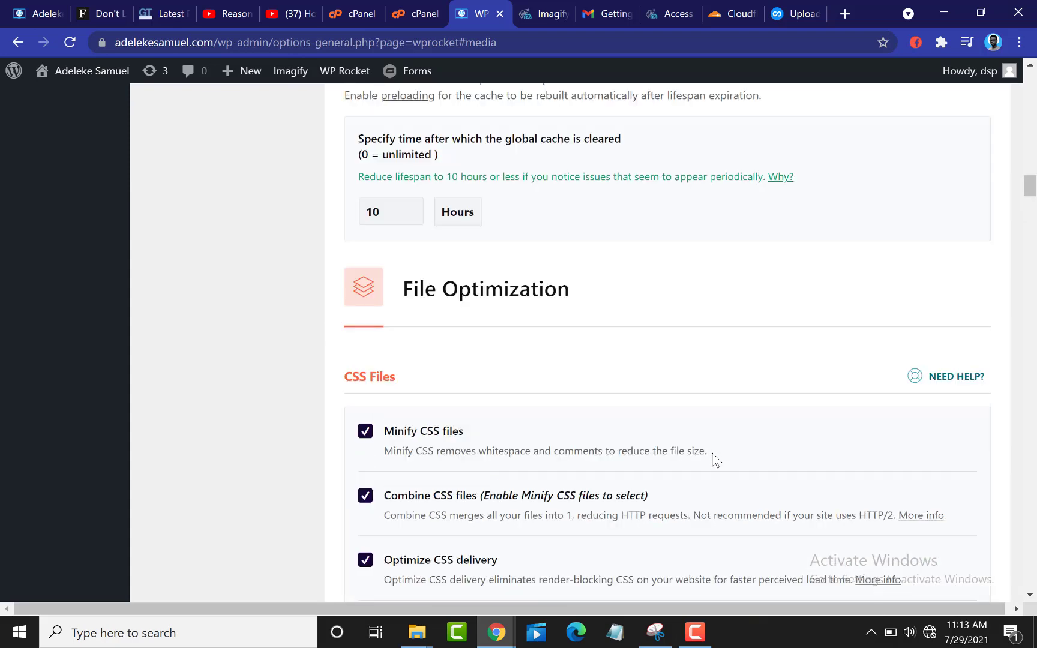
scroll(715, 460, "up", 15)
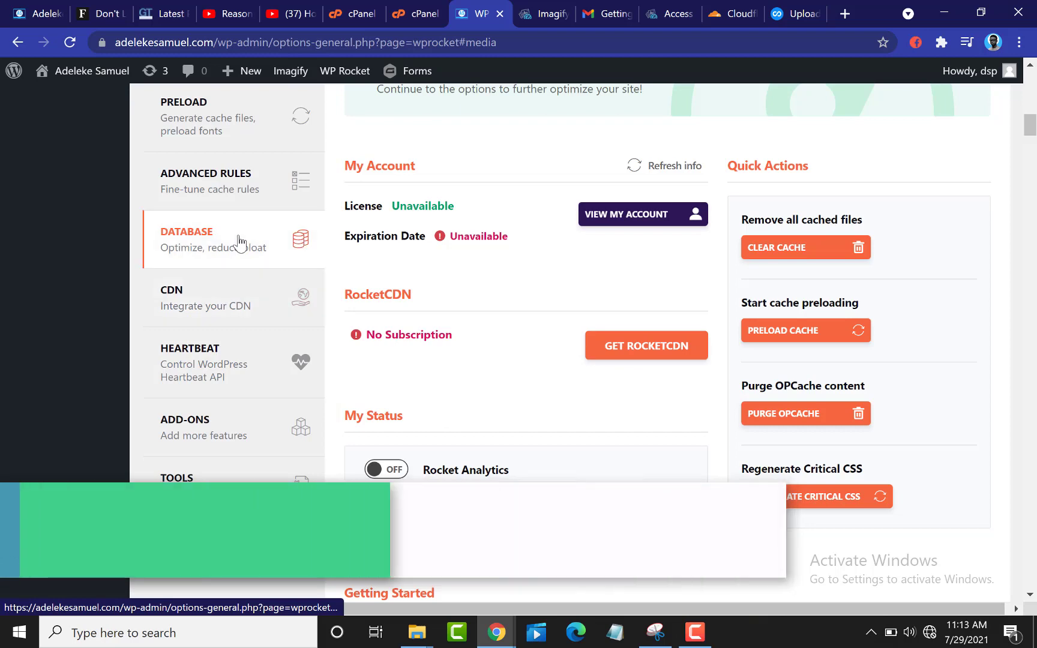
left_click(239, 240)
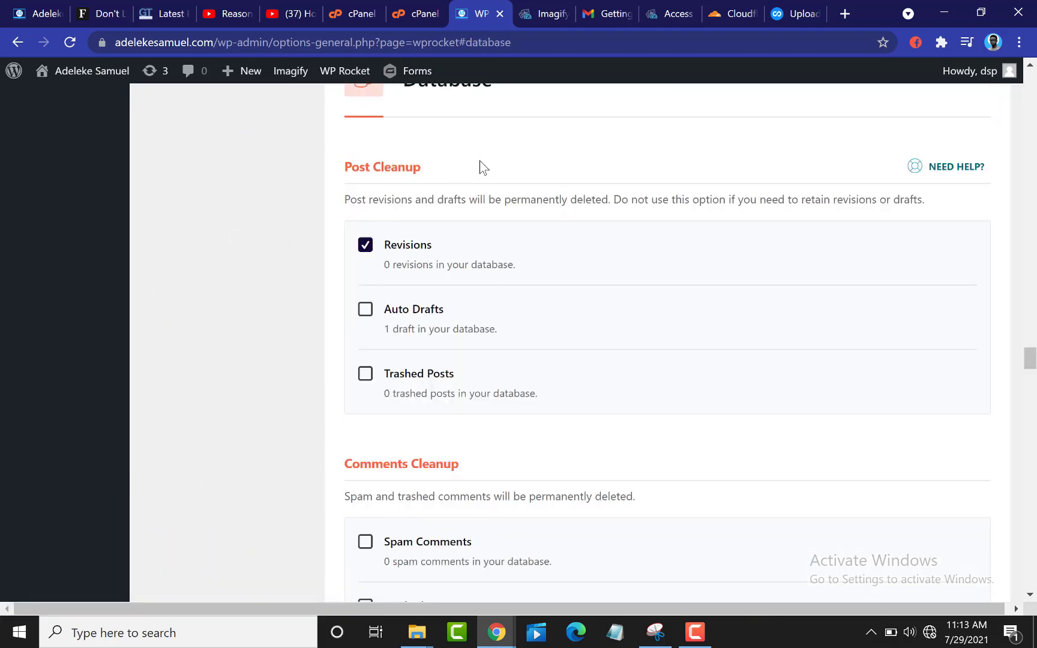
scroll(482, 164, "down", 1)
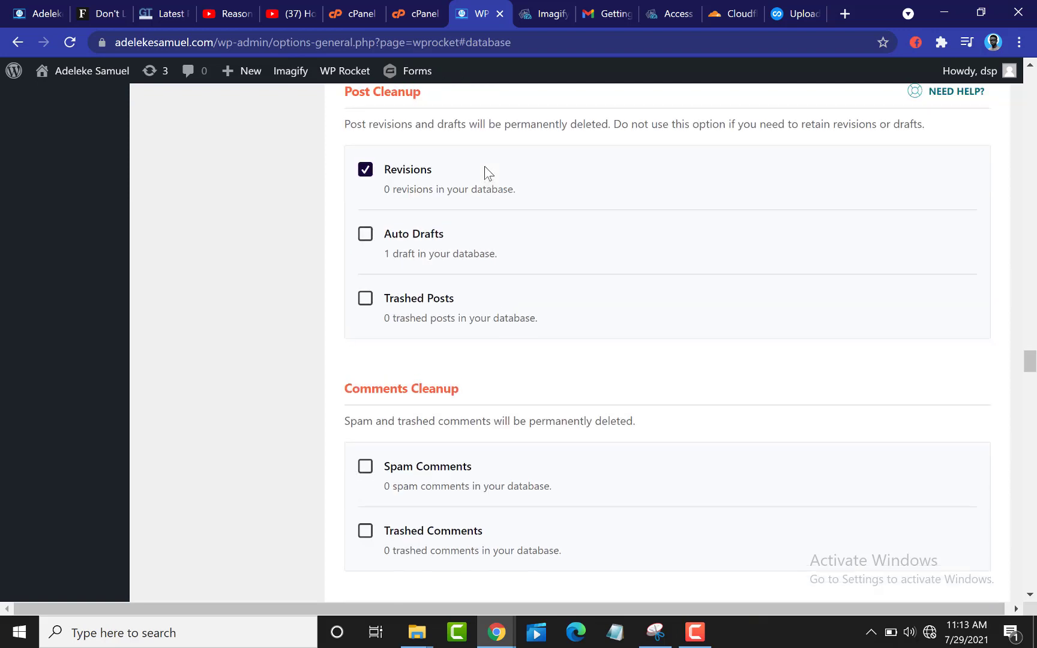
scroll(482, 164, "up", 2)
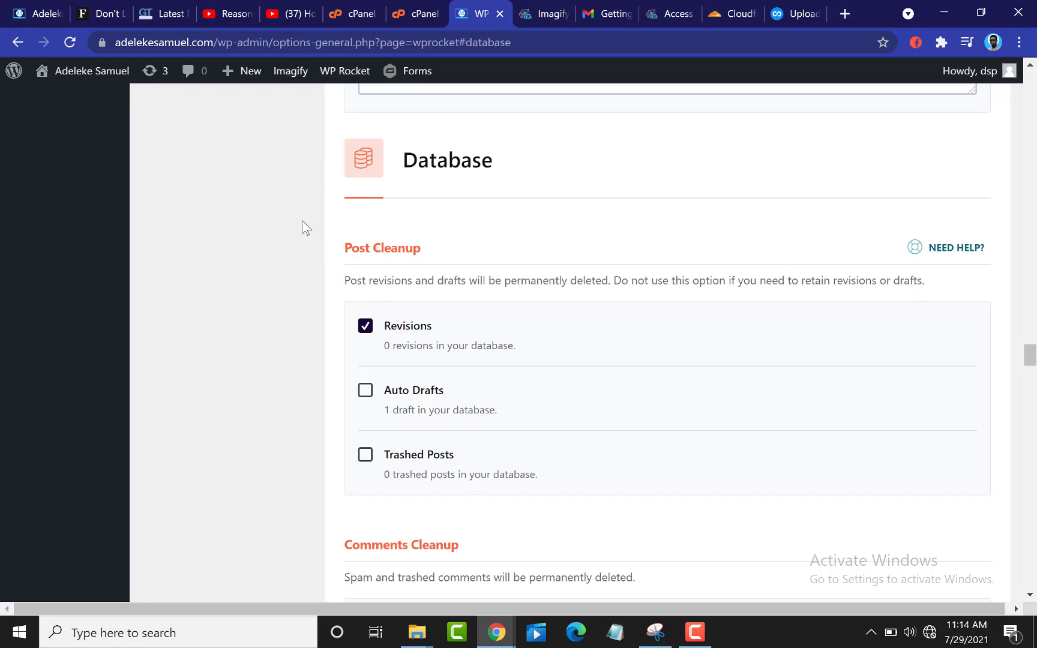
scroll(280, 268, "down", 1)
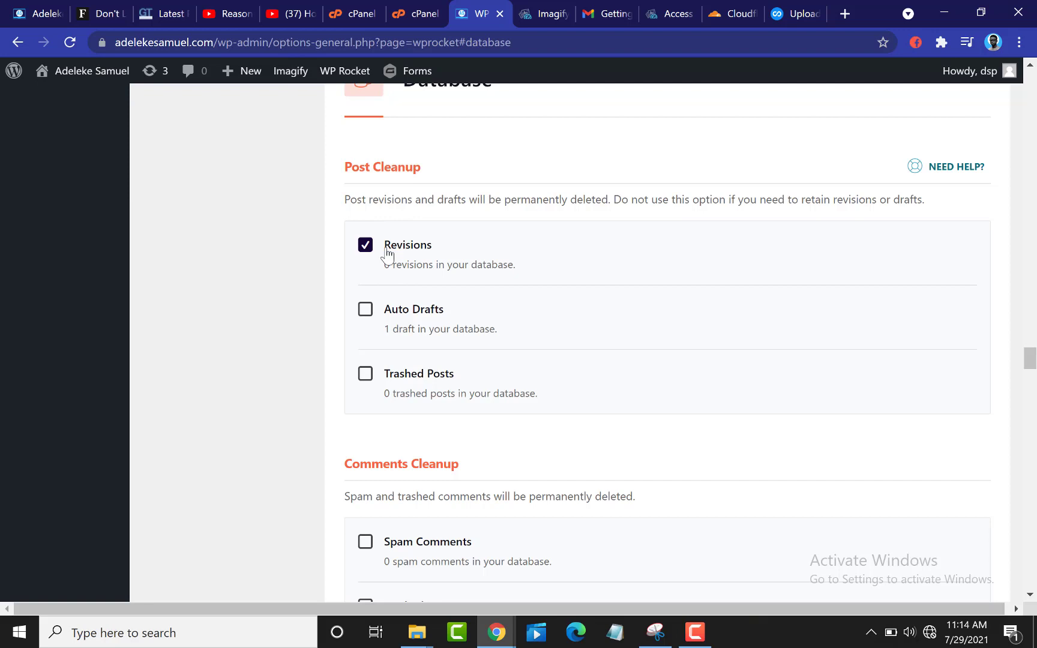
scroll(438, 317, "down", 1)
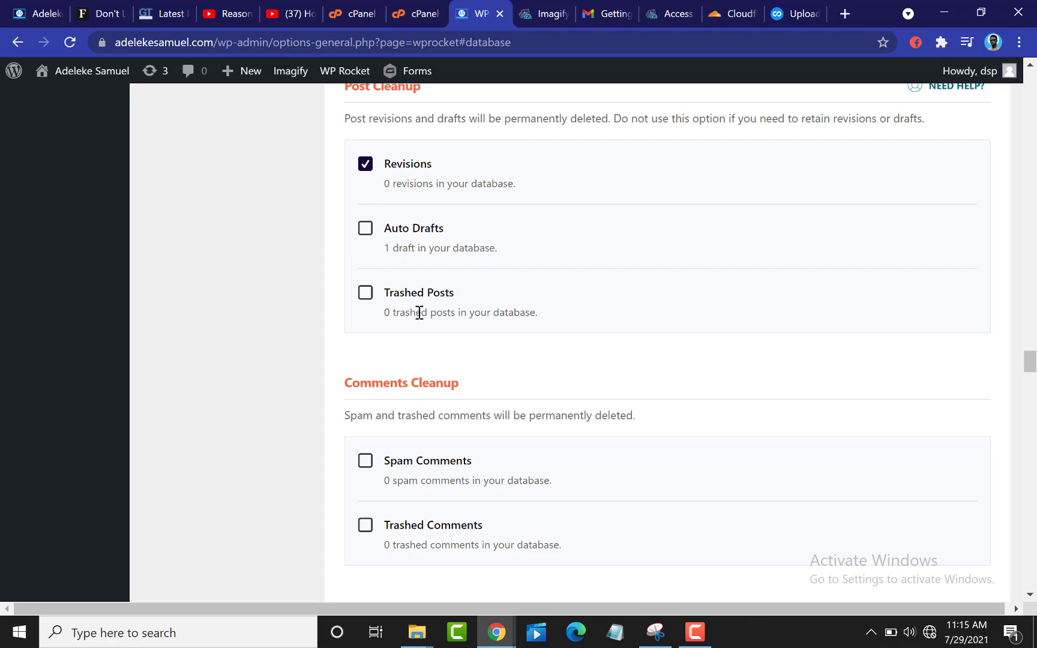
scroll(417, 312, "down", 1)
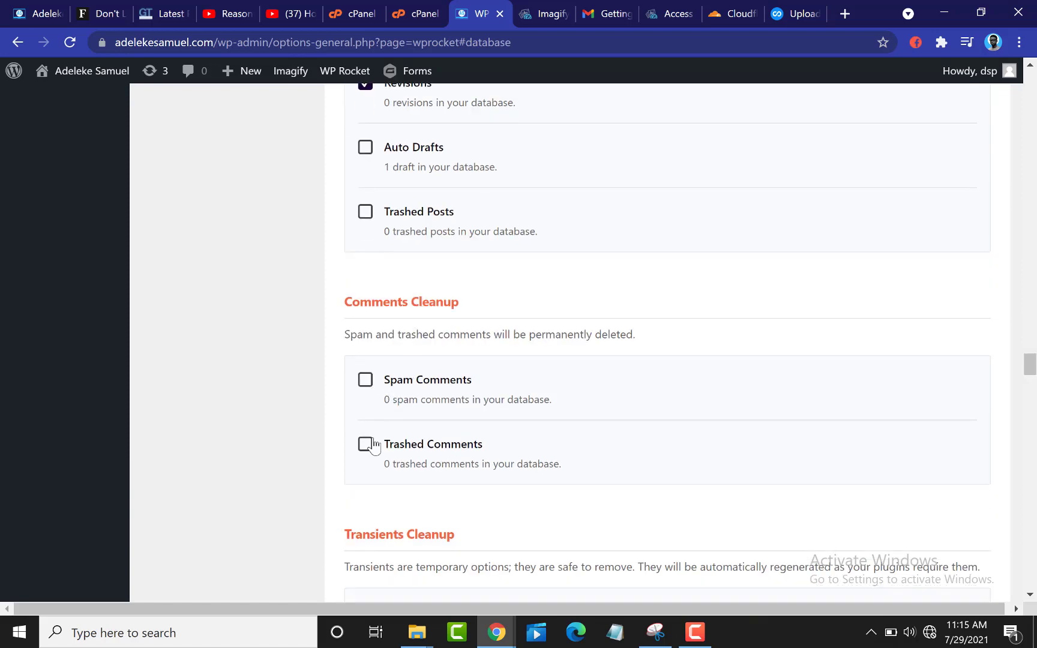
scroll(360, 447, "up", 1)
Save the database cleanup settings and run the optimization with expired transients, all transients and Optimize Tables enabled
scroll(381, 372, "down", 7)
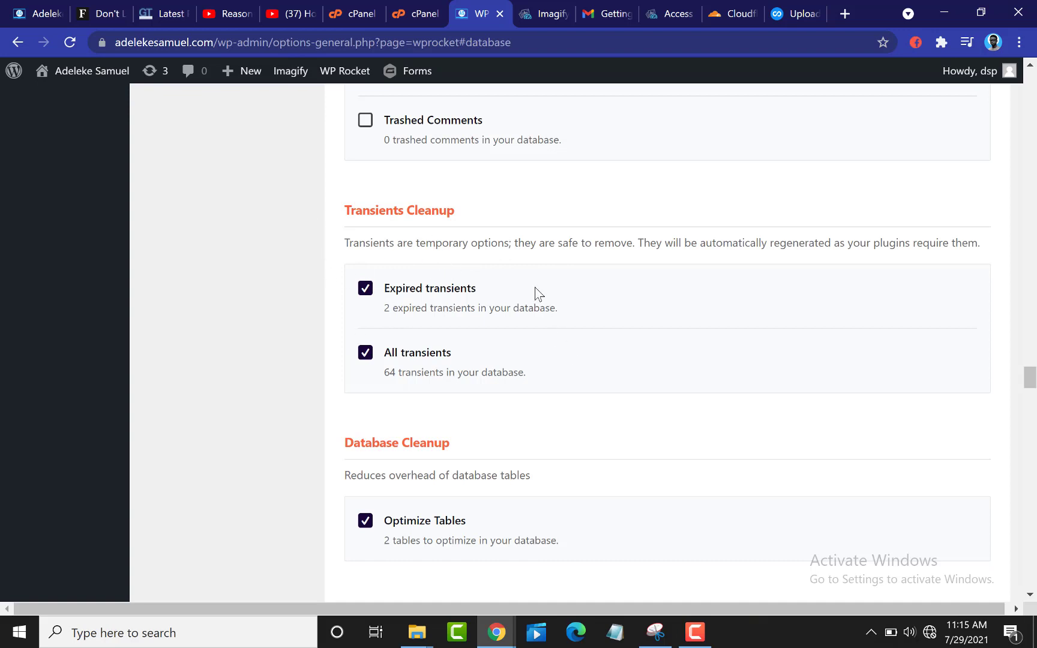
scroll(447, 331, "down", 3)
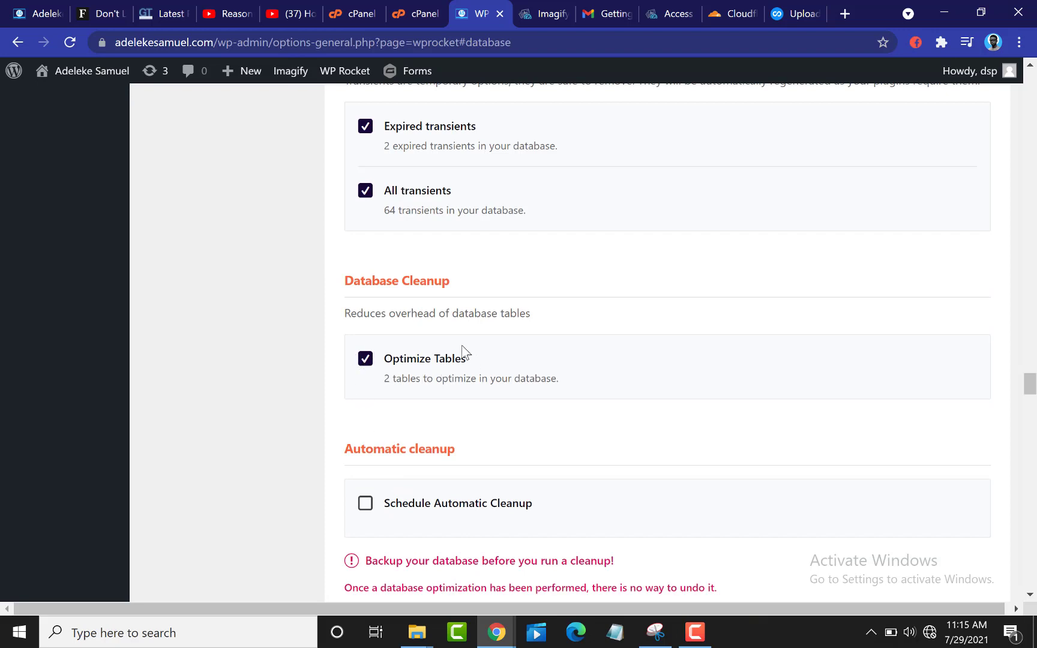
scroll(471, 359, "down", 3)
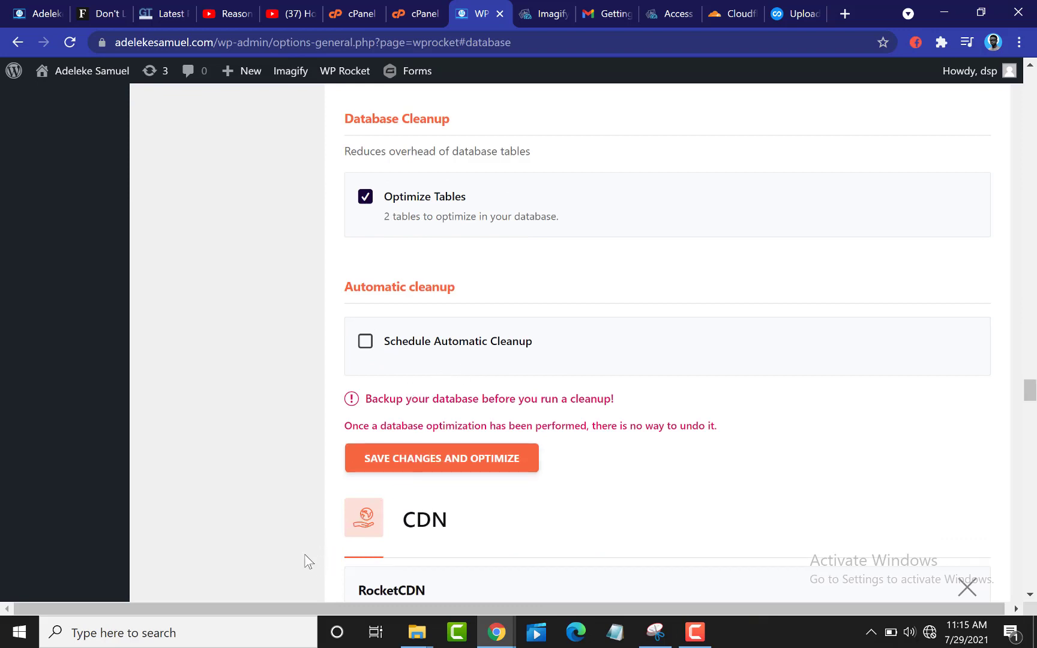
left_click(398, 469)
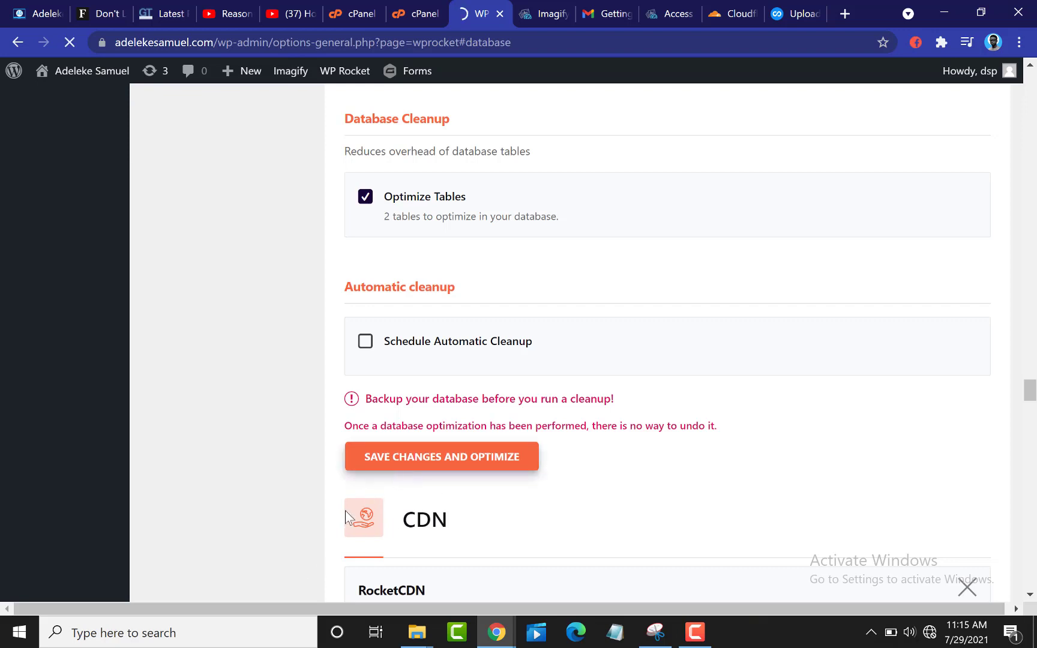
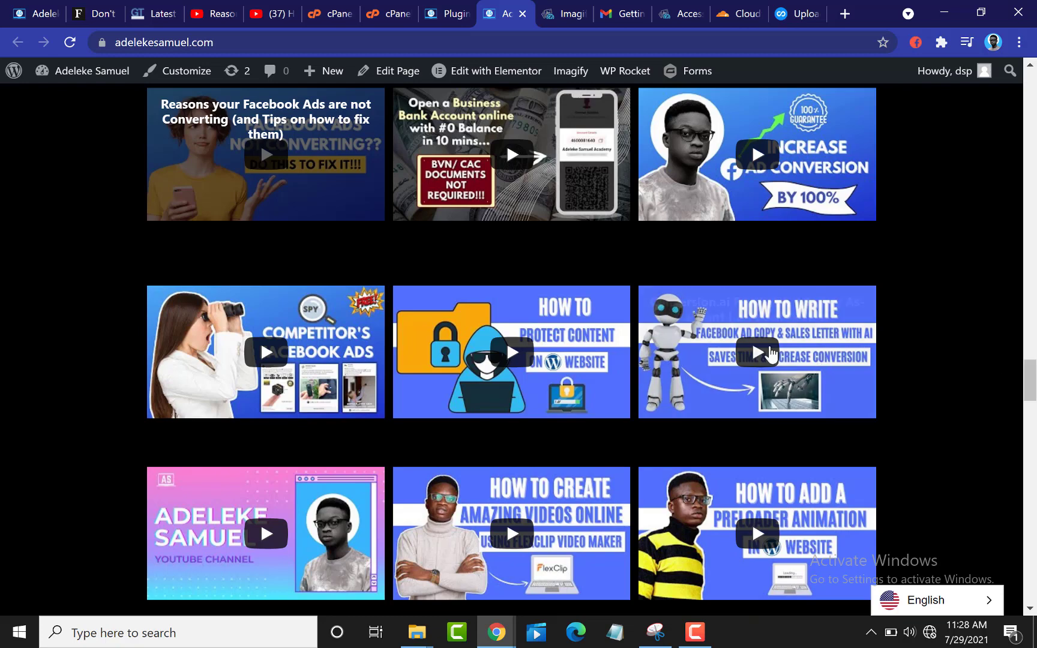
Switch to the earlier GTmetrix report and open the GTmetrix home page in a new tab
left_click(154, 18)
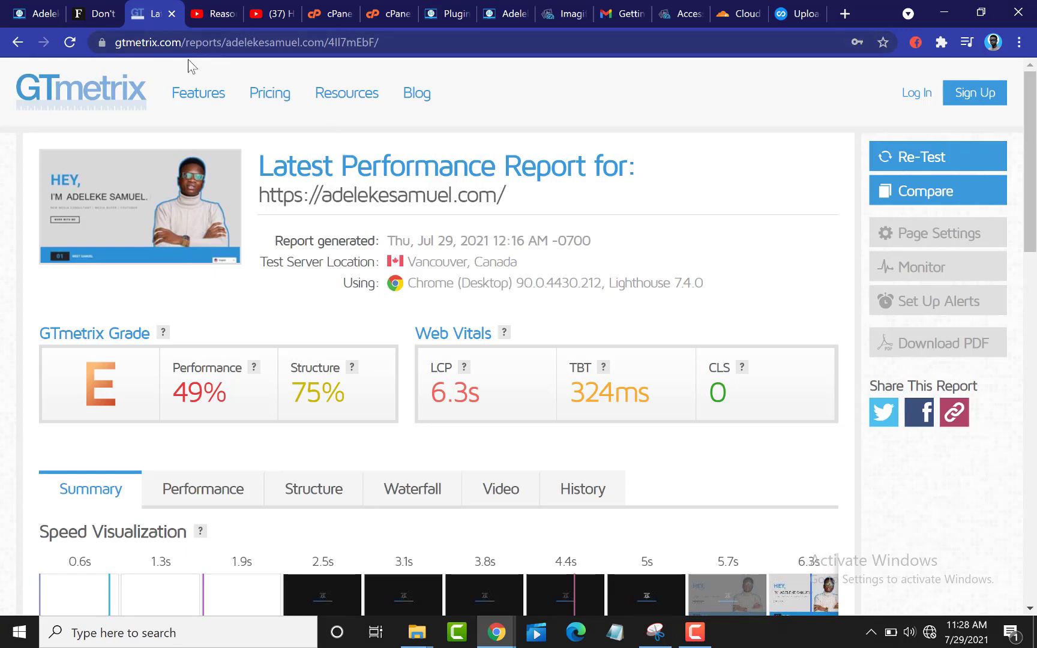
right_click(117, 100)
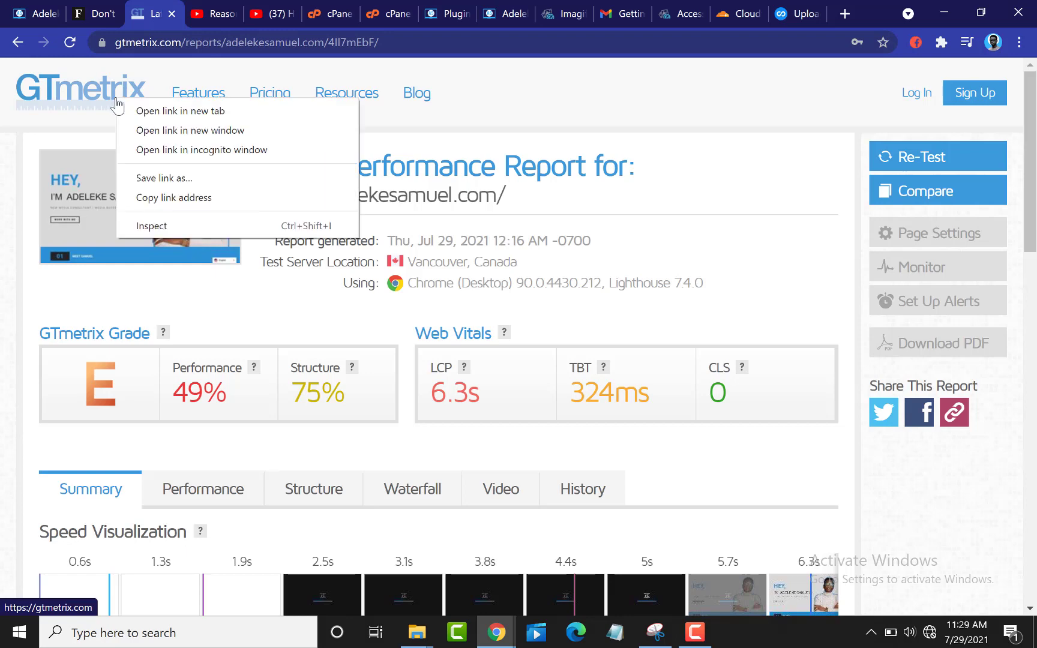
left_click(142, 112)
left_click(196, 12)
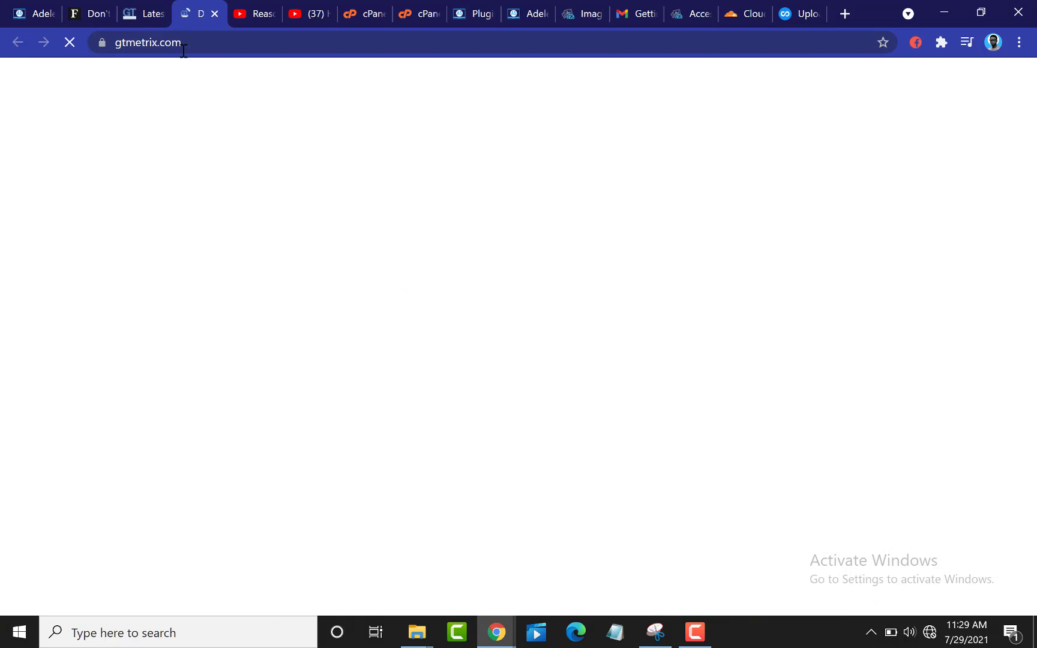
Copy the site's URL from the earlier GTmetrix report and run a new performance analysis of it from the GTmetrix dashboard
left_click(149, 22)
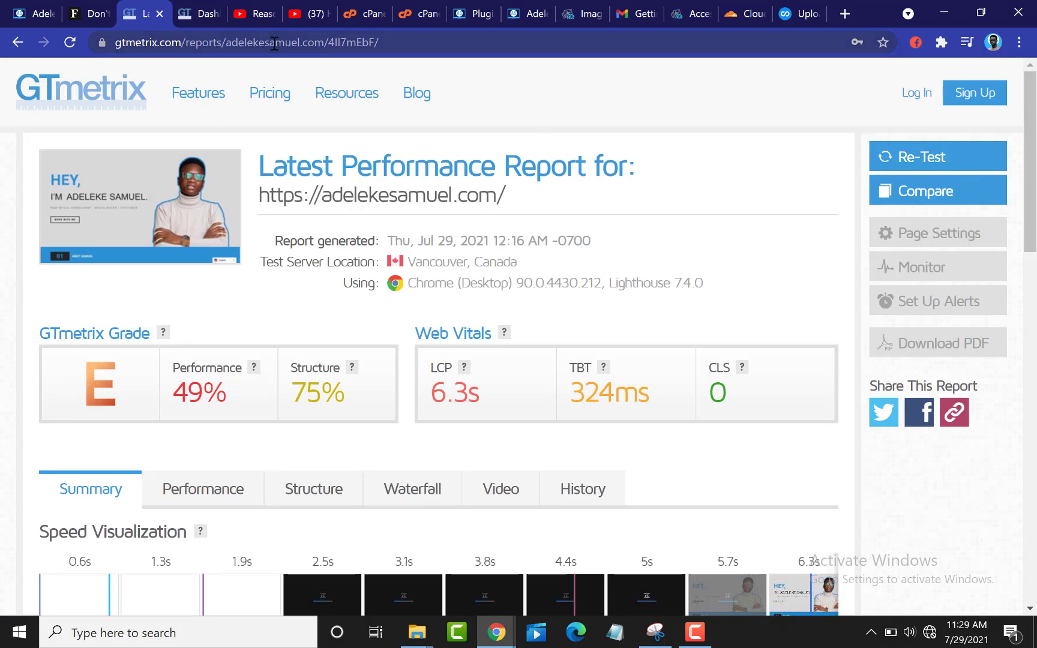
right_click(346, 201)
left_click(391, 299)
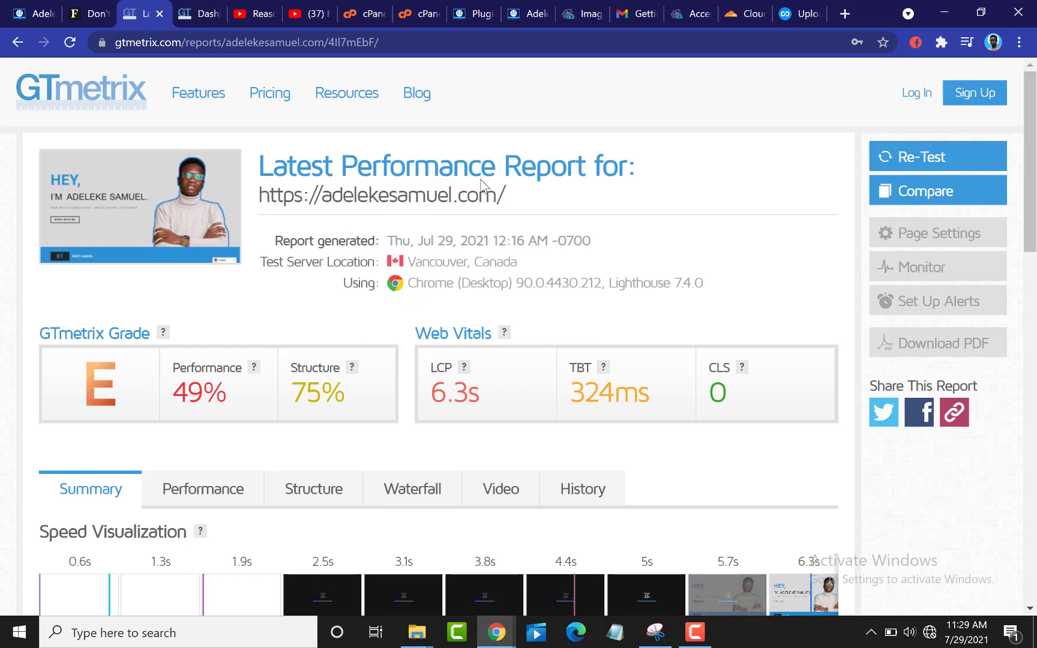
left_click(190, 15)
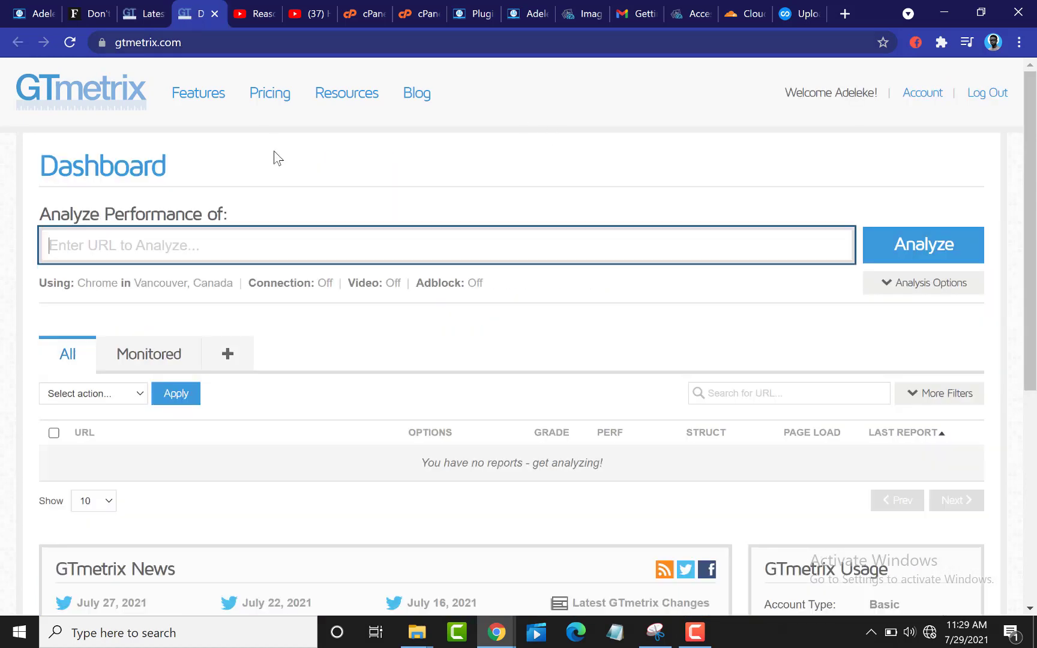
type("https://adelekesamuel.com/")
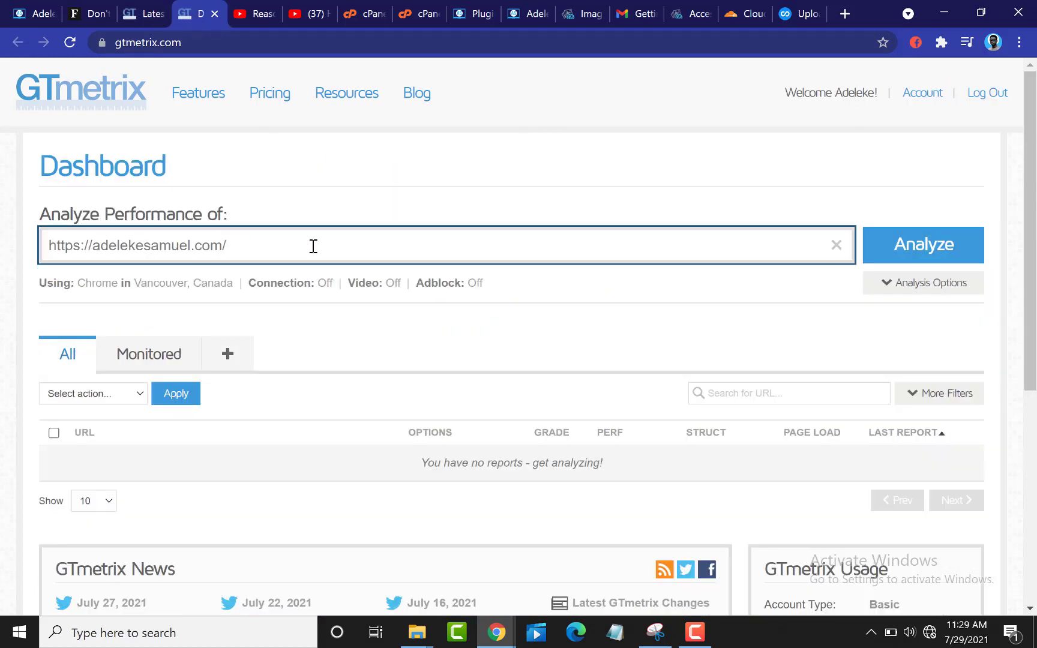
left_click(958, 246)
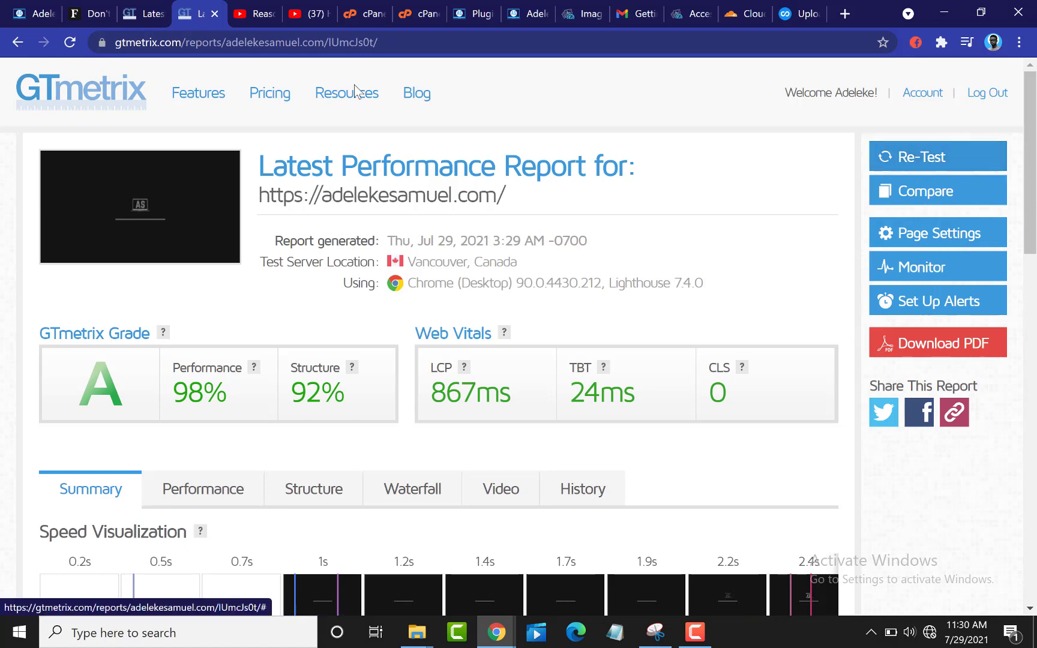
Reorder the browser tabs so the earlier GTmetrix report comes directly after the new one
left_click(140, 16)
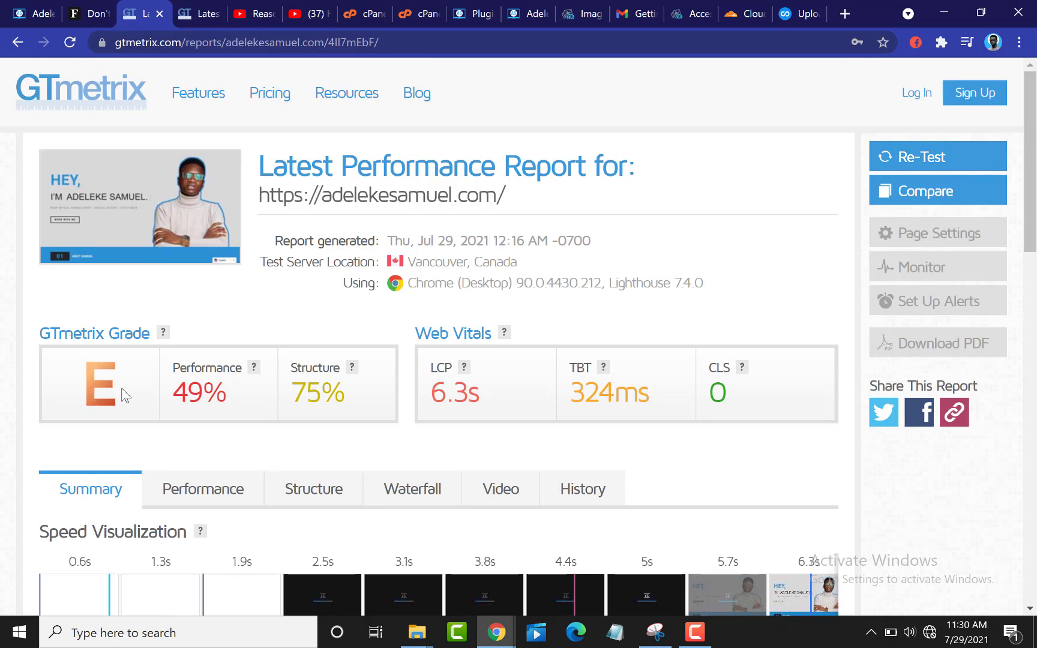
left_click(191, 18)
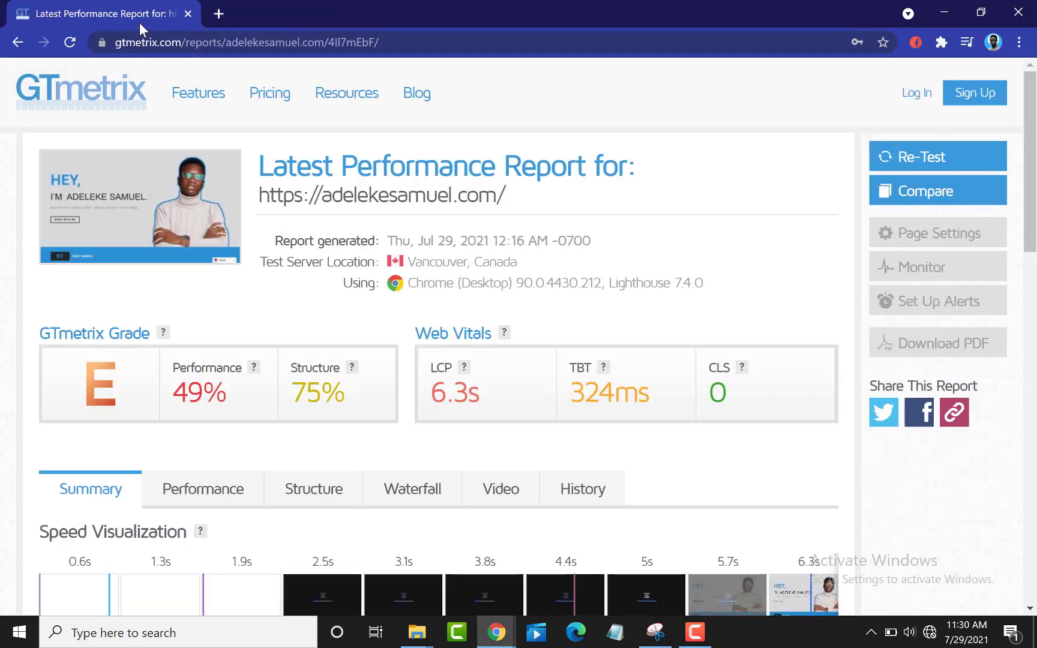
left_click_drag(138, 25, 197, 23)
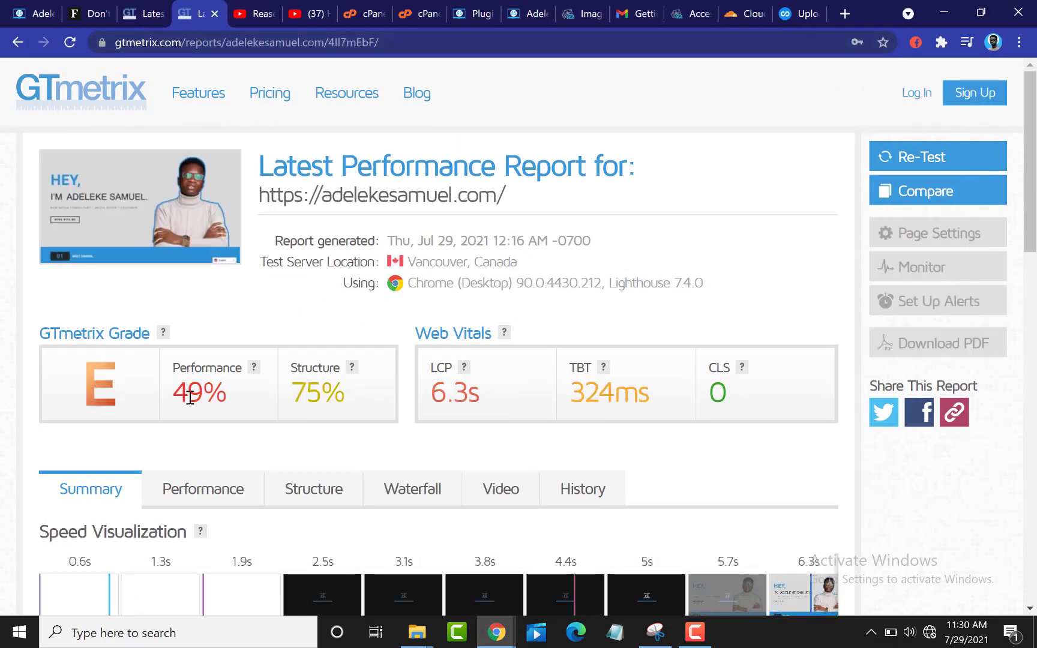
Compare the grade, performance, structure and Web Vitals scores between the new and the earlier GTmetrix reports
left_click(133, 16)
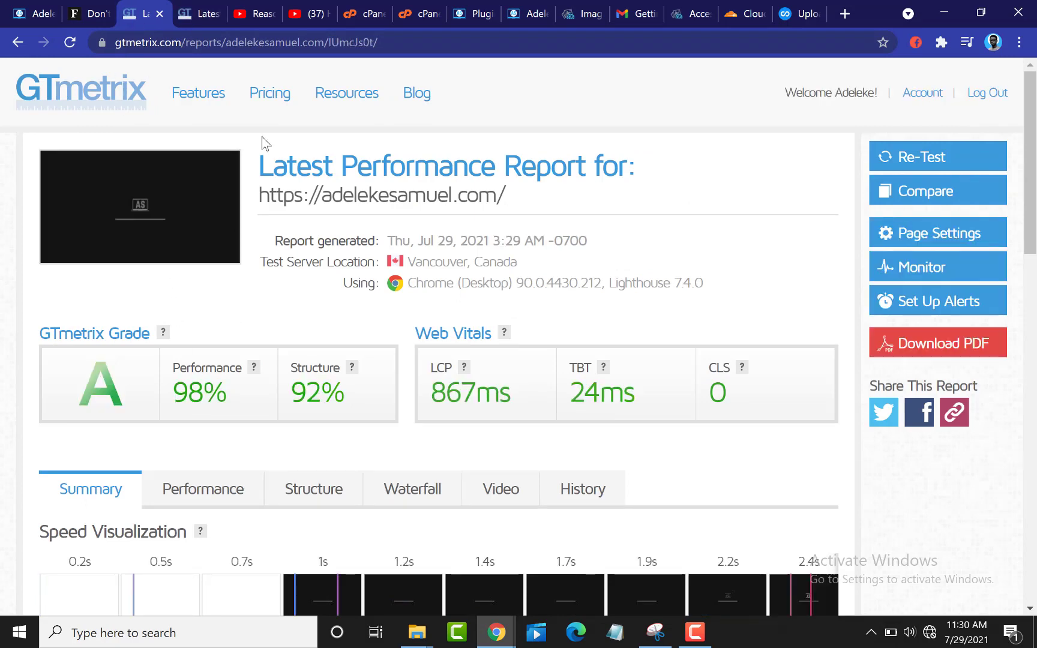
left_click(204, 16)
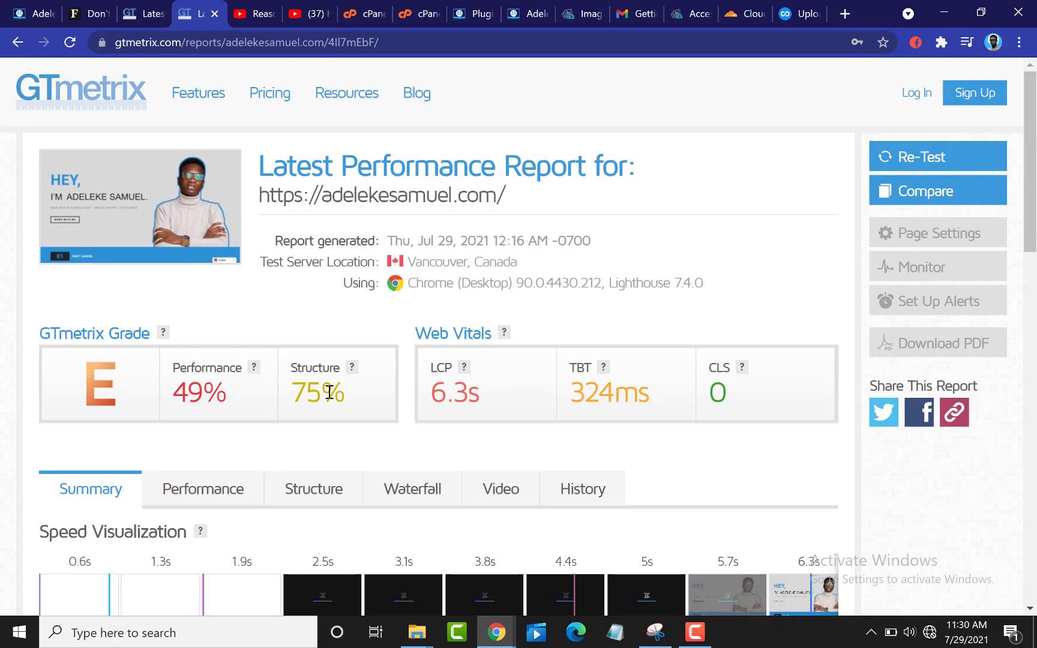
left_click(138, 17)
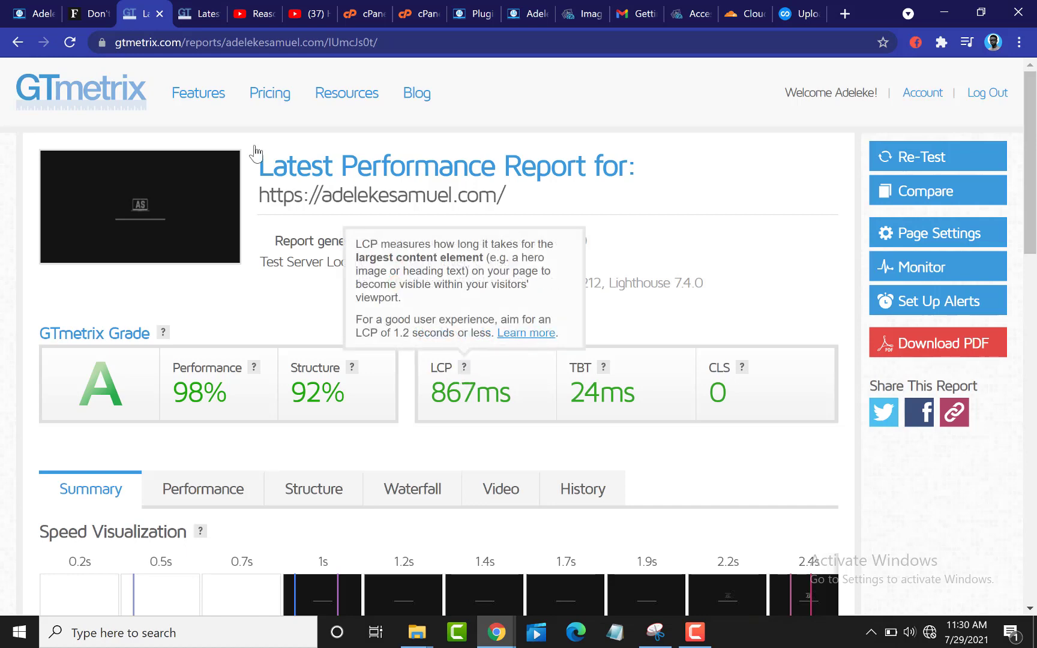
left_click(195, 18)
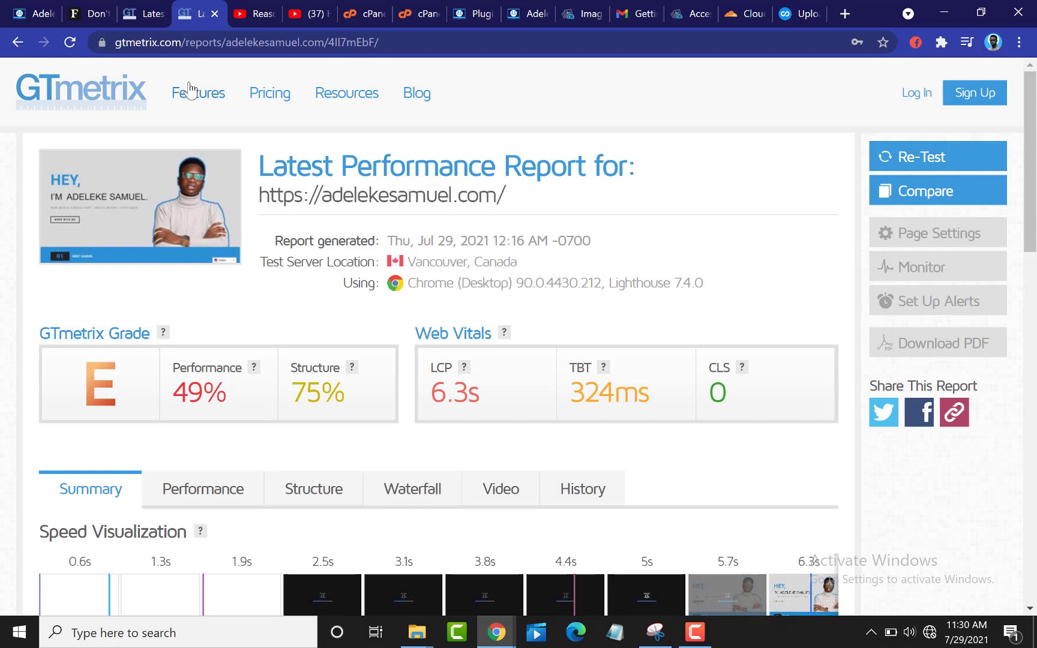
Examine the detailed performance metrics of the new GTmetrix report, from First Contentful Paint to Cumulative Layout Shift
left_click(141, 13)
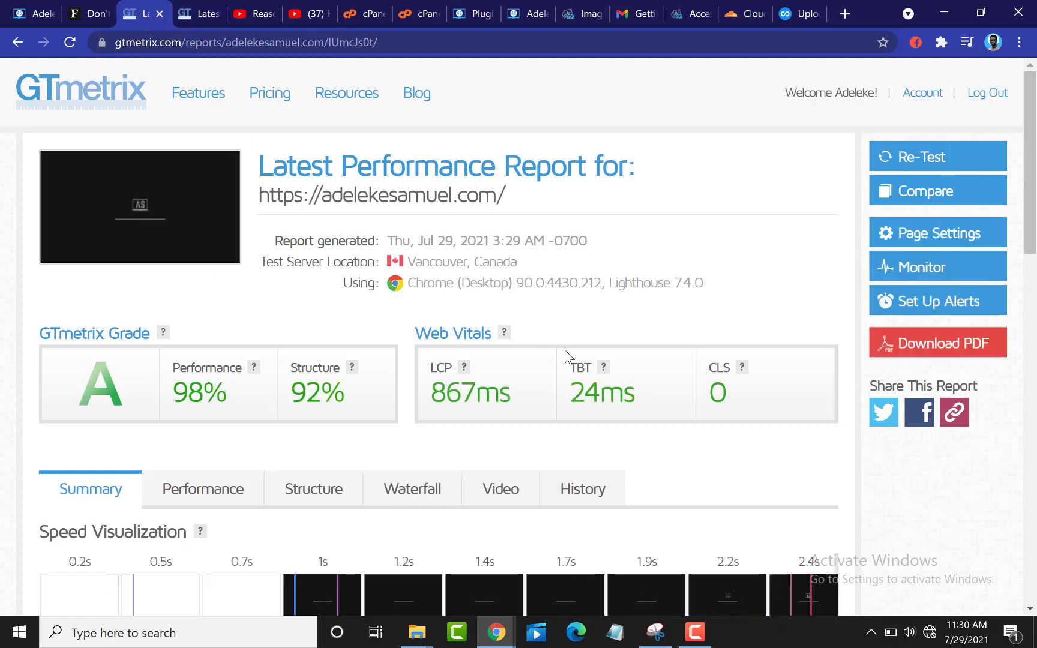
scroll(566, 356, "down", 4)
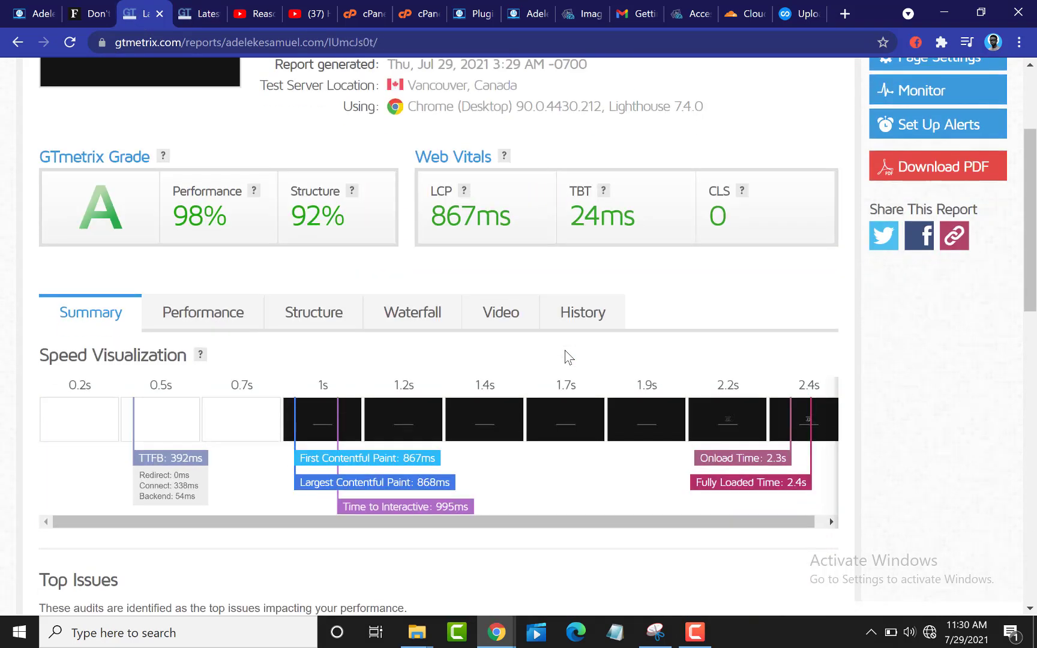
left_click(203, 264)
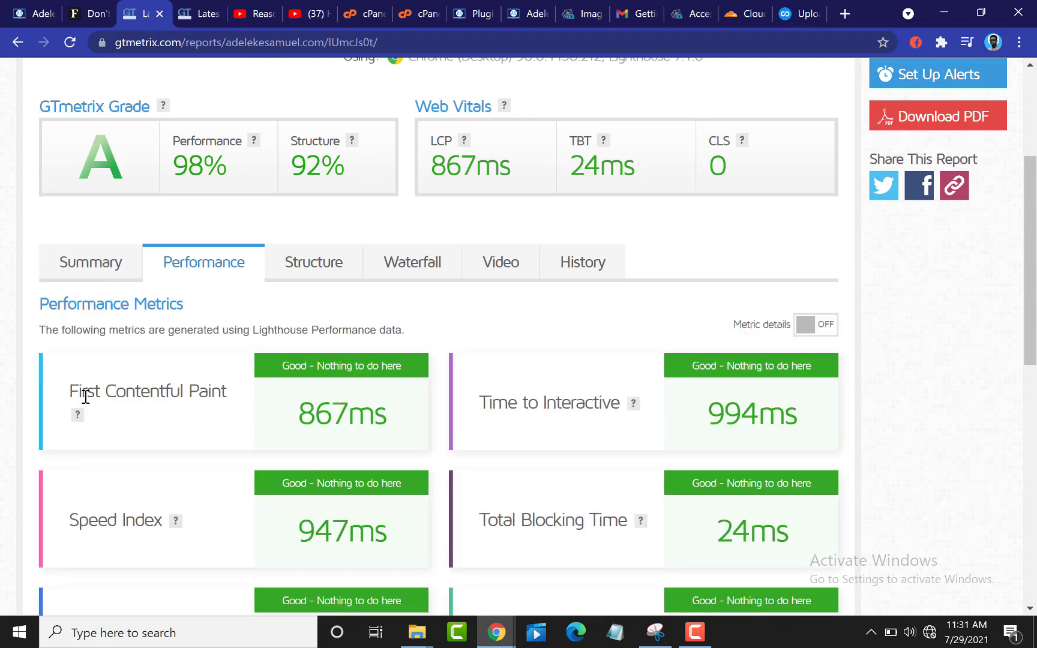
mouse_move(78, 415)
key("Down")
key("Down")
key("Down")
key("Down")
key("Down")
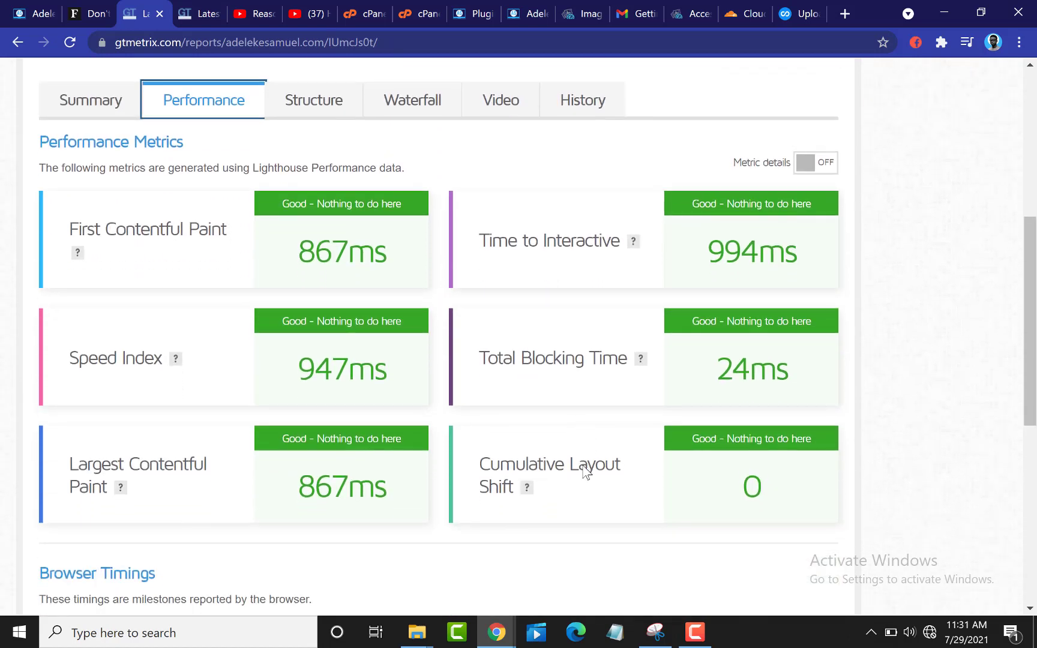
key("Up")
Show the detailed performance metrics of the earlier GTmetrix report
left_click(204, 14)
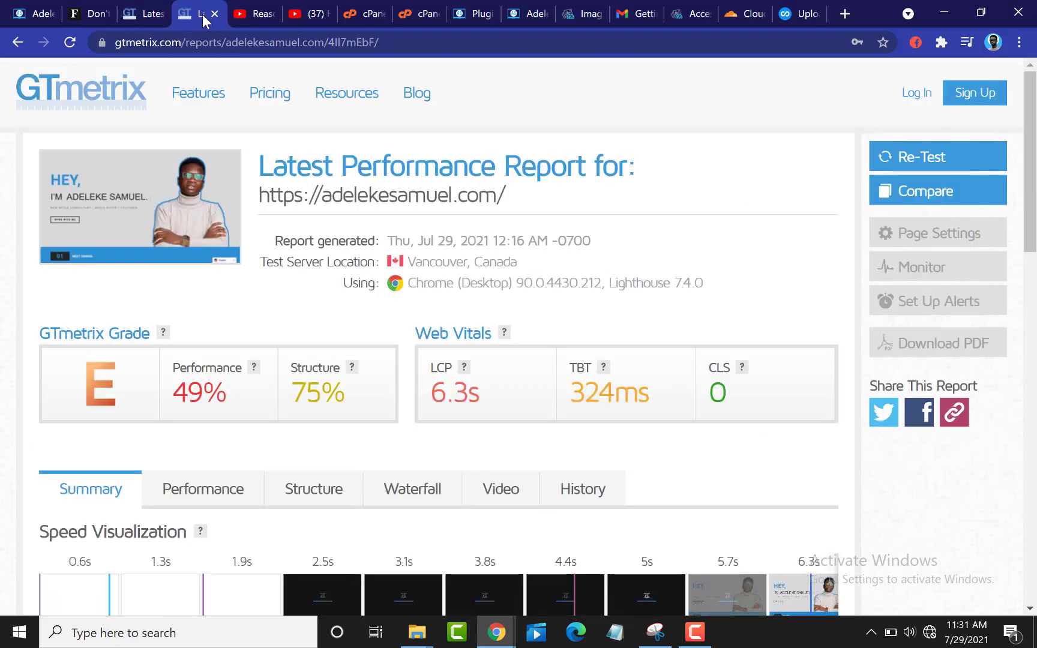
left_click(220, 489)
key("Down")
key("Down")
key("Down")
key("Down")
scroll(222, 494, "down", 5)
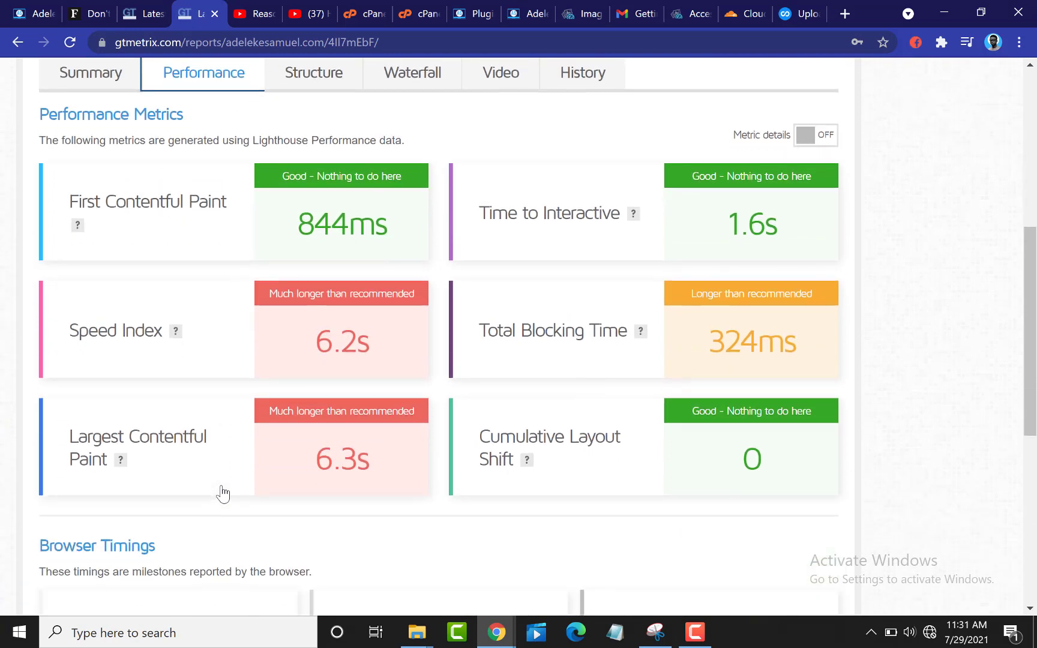
scroll(222, 494, "up", 1)
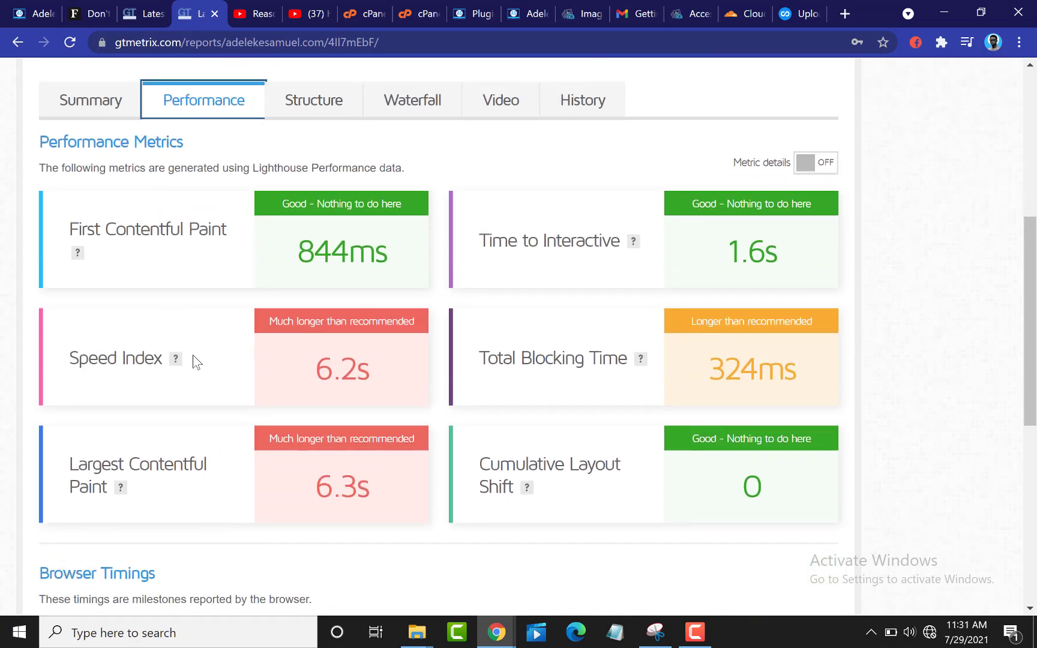
Compare Speed Index and the other performance metrics between the two GTmetrix reports, ending at the new report's overall scores
mouse_move(174, 360)
left_click(146, 17)
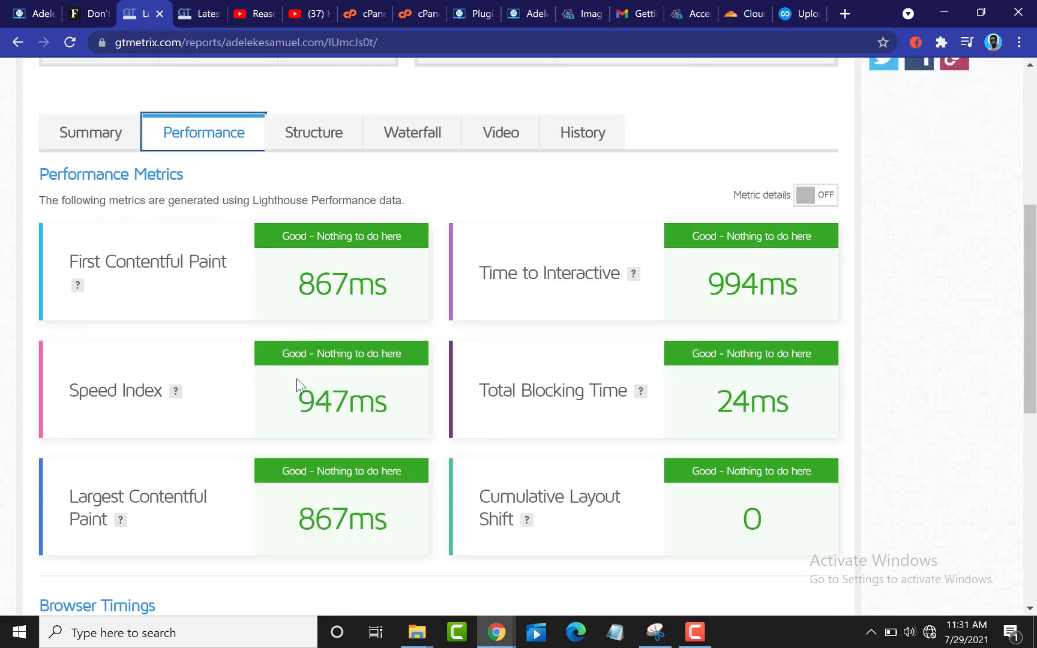
left_click(191, 18)
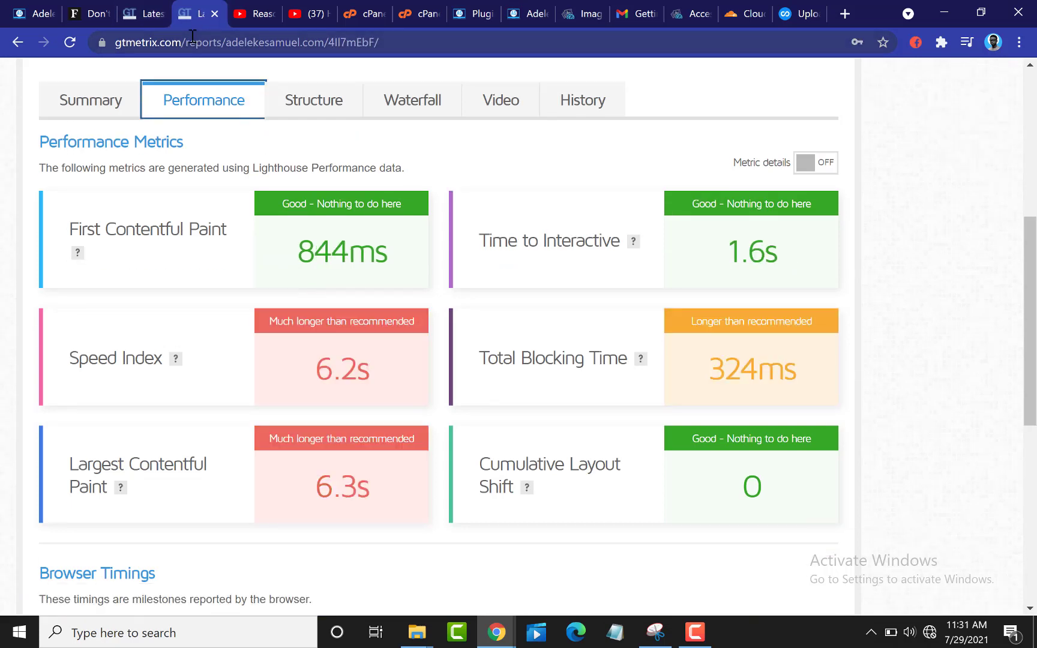
left_click(138, 17)
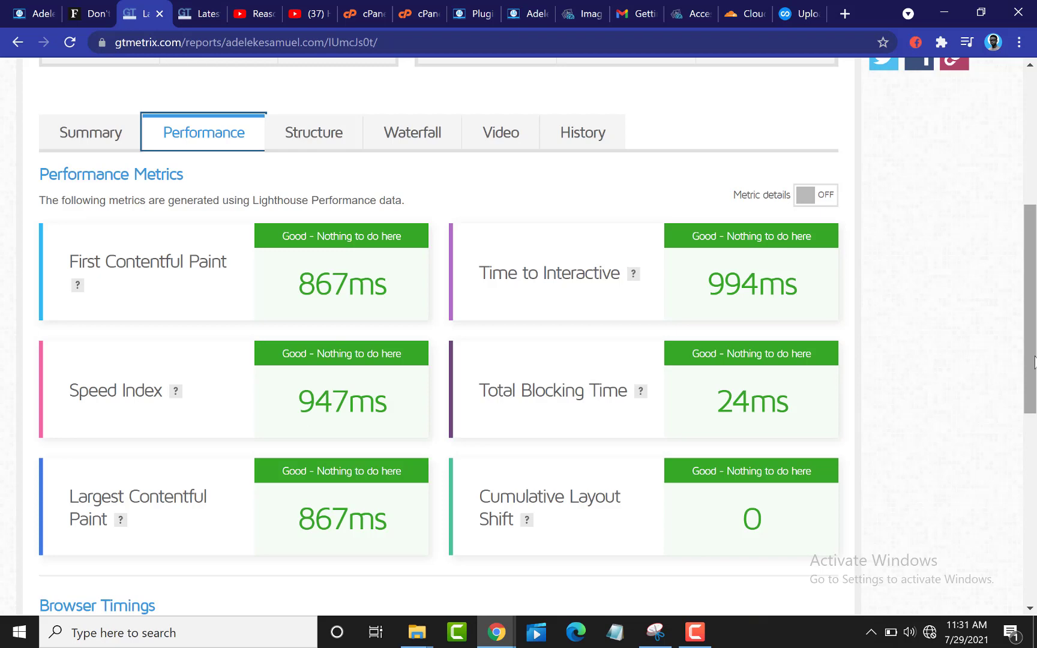
left_click_drag(1034, 360, 1032, 246)
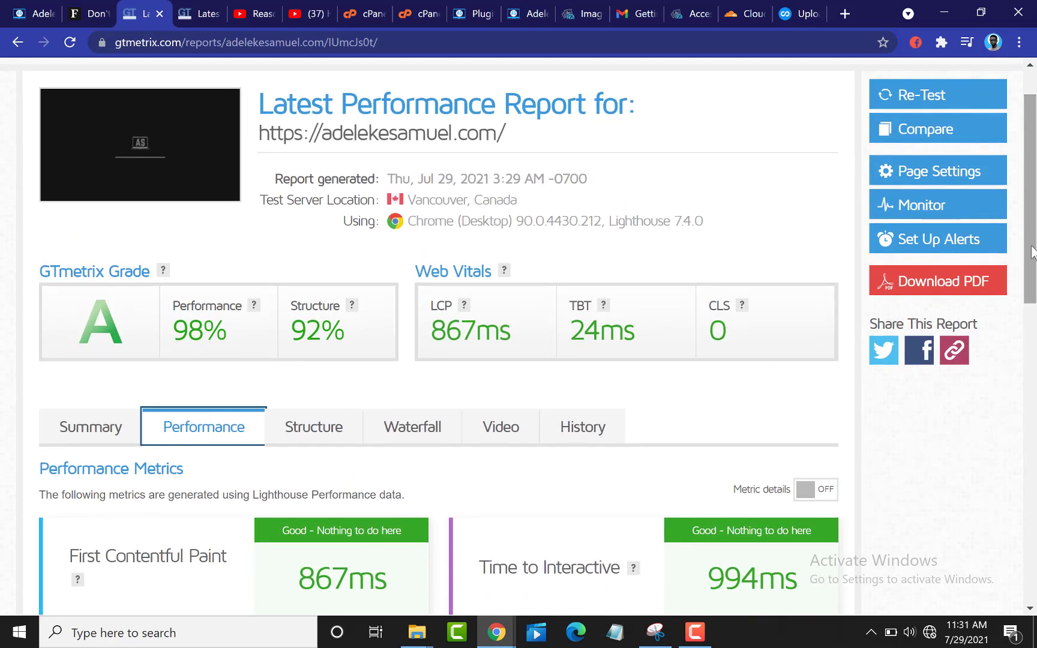